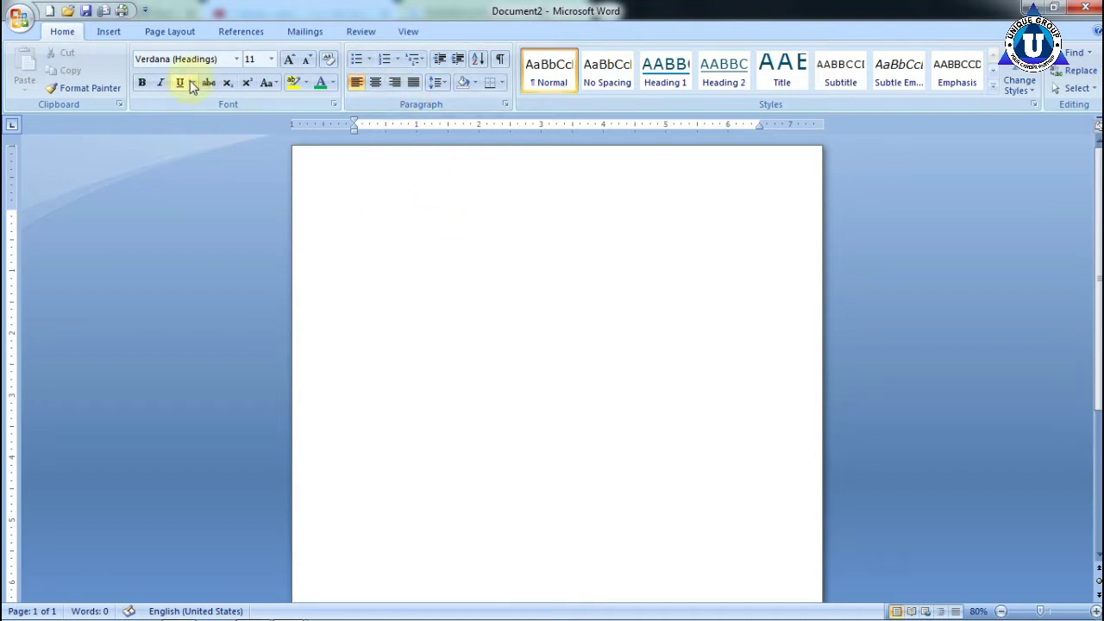
Insert a curved WordArt heading reading 'UNIQUE SHIKSHAN SANSTHAN' at the top of the page.
left_click(111, 32)
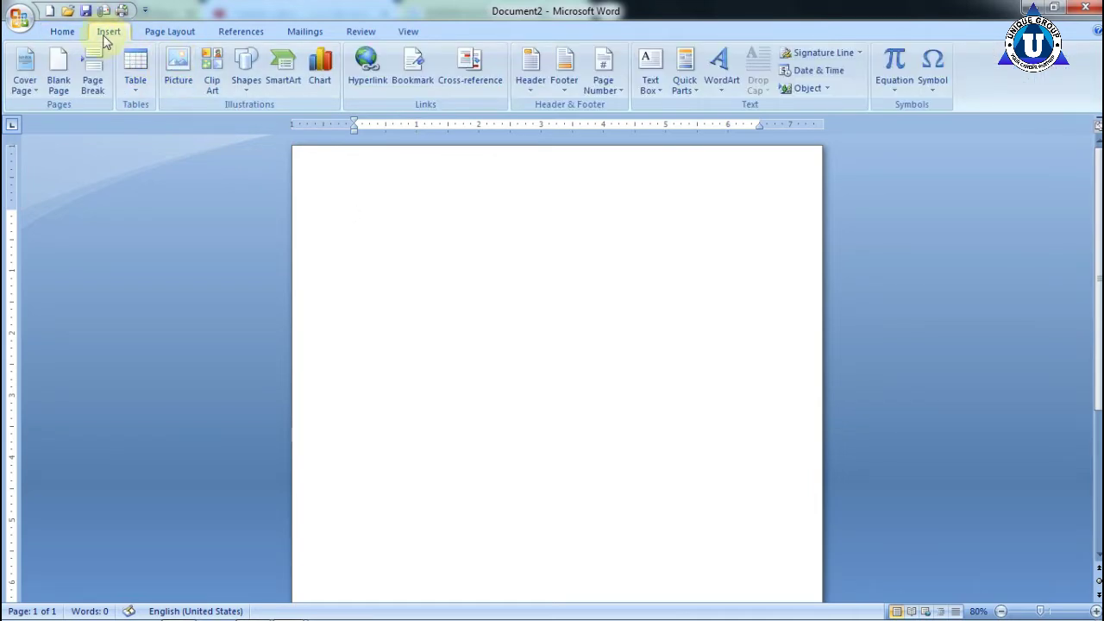
left_click(721, 76)
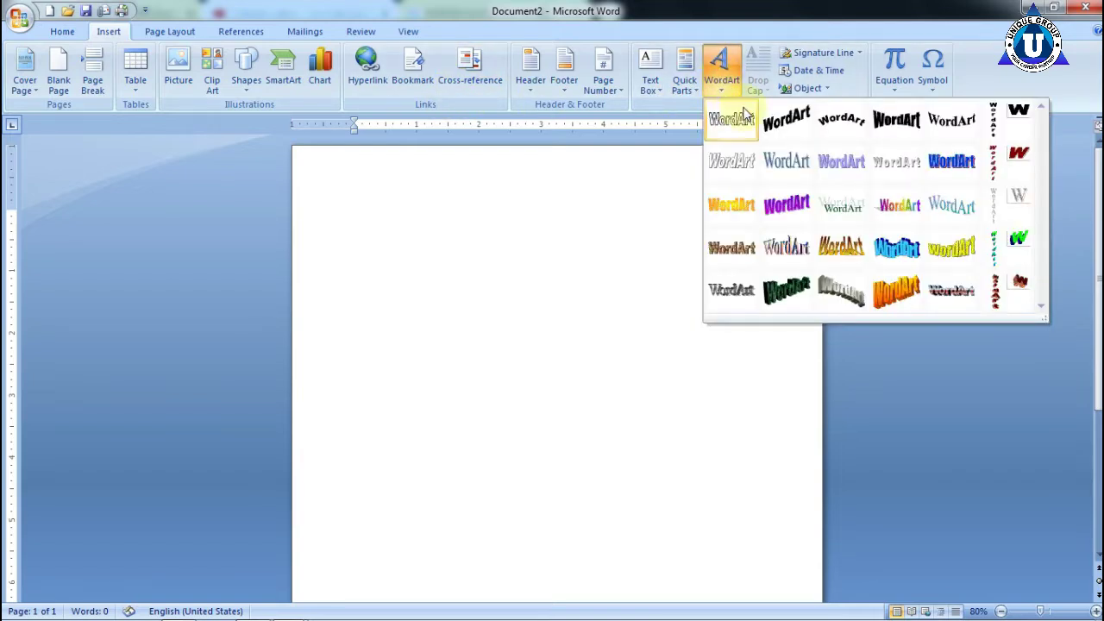
left_click(826, 127)
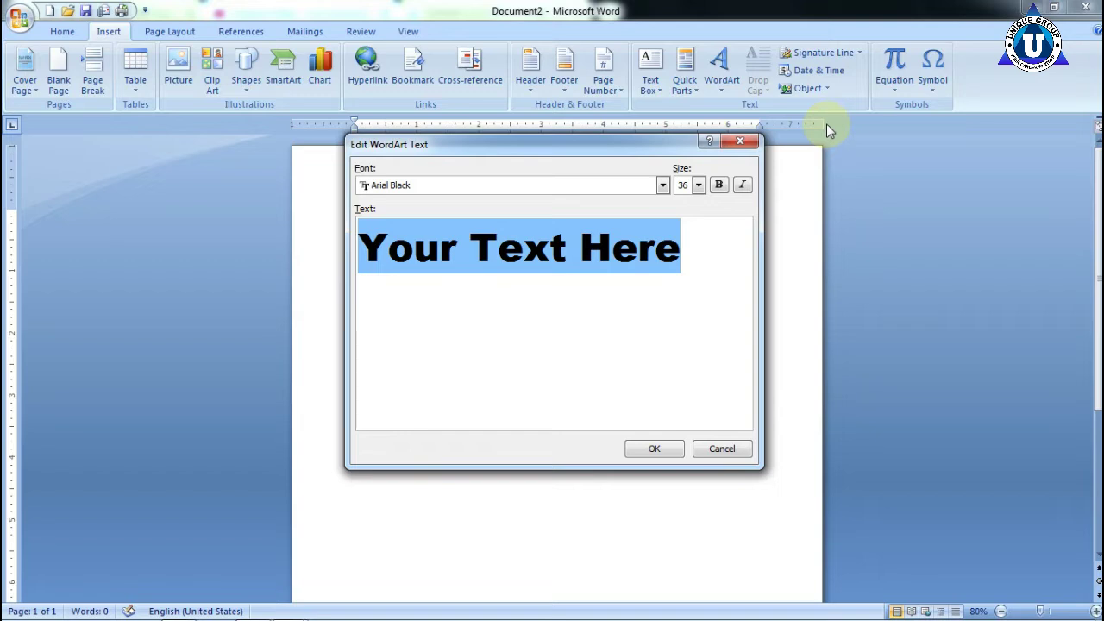
type("uniq")
key("BackSpace")
key("BackSpace")
key("BackSpace")
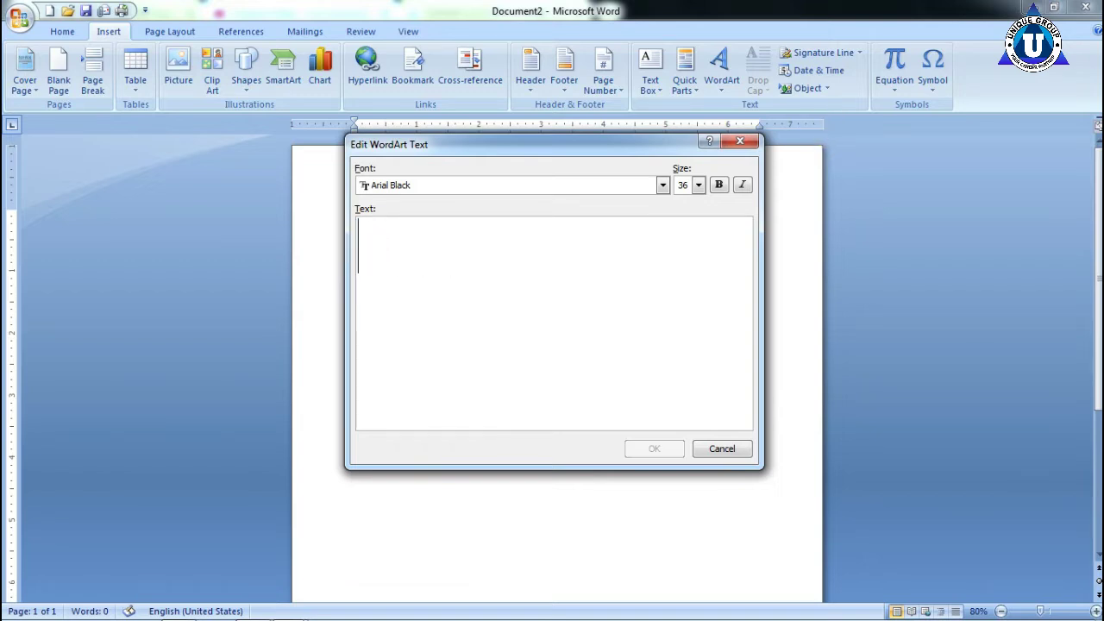
type("UNIQUE SH")
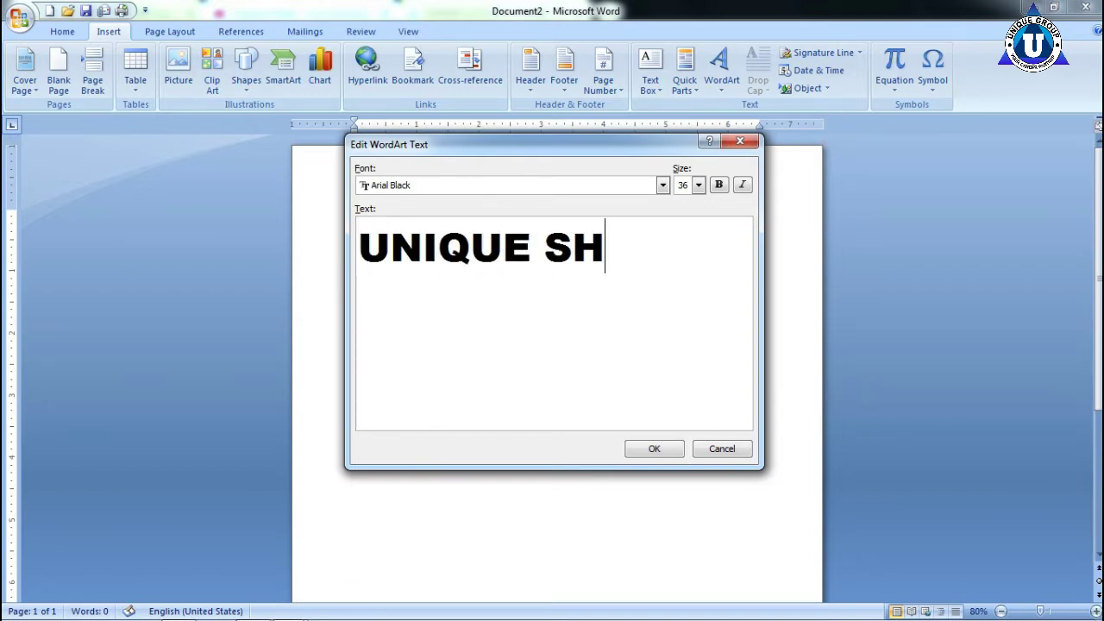
type("IKSHAN SA")
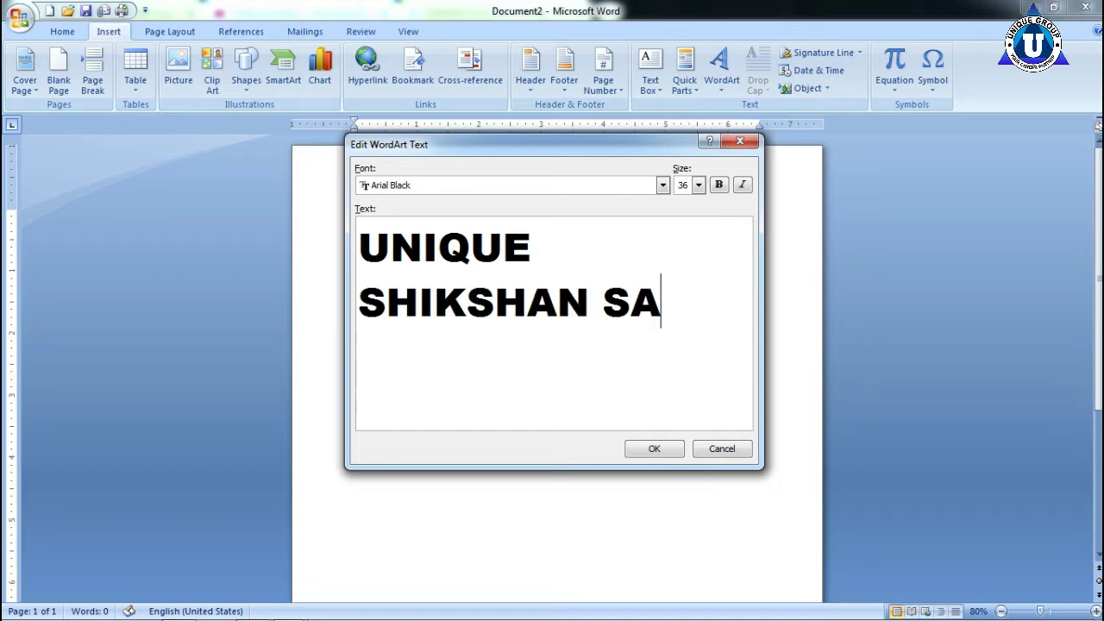
type("NSTHAN")
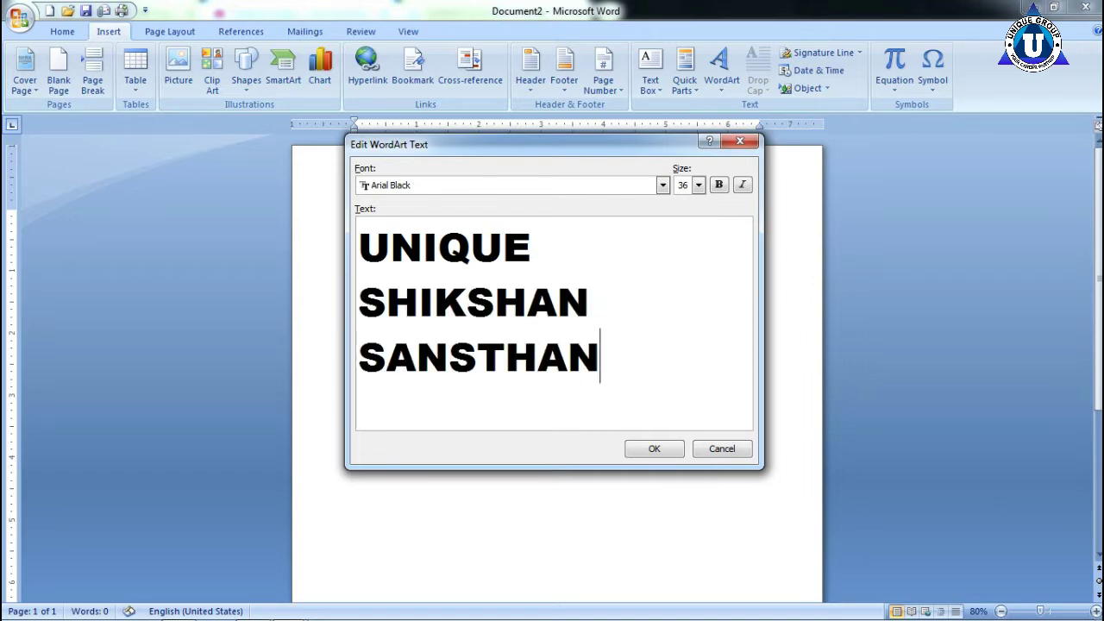
left_click(642, 450)
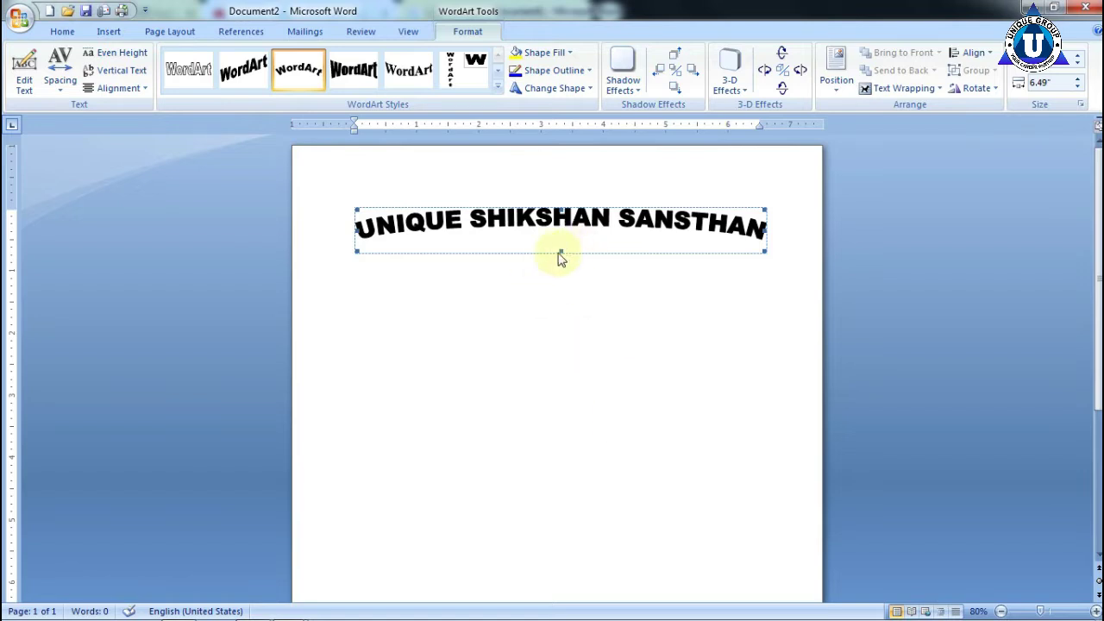
Stretch the heading into a tall arch and give it a red outline and red fill.
left_click_drag(560, 254, 509, 525)
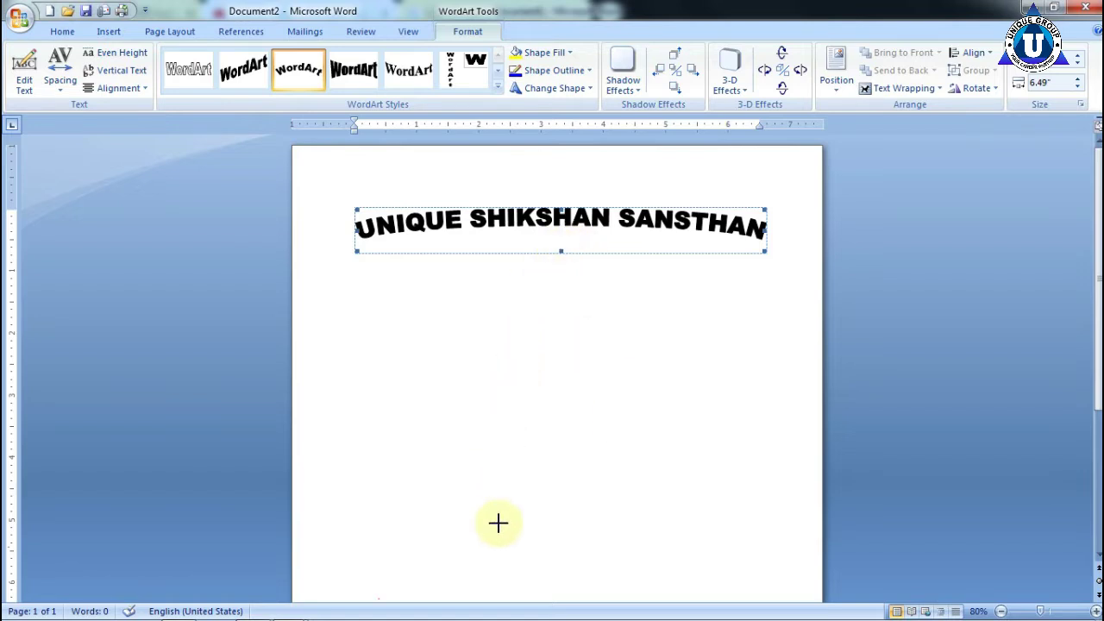
left_click(566, 470)
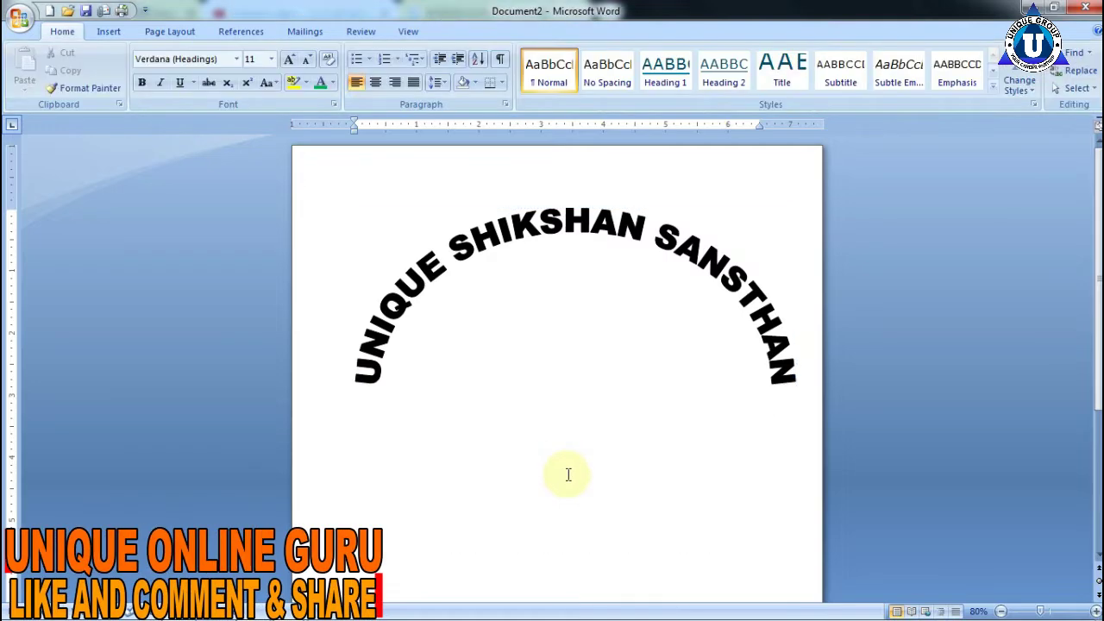
left_click(595, 220)
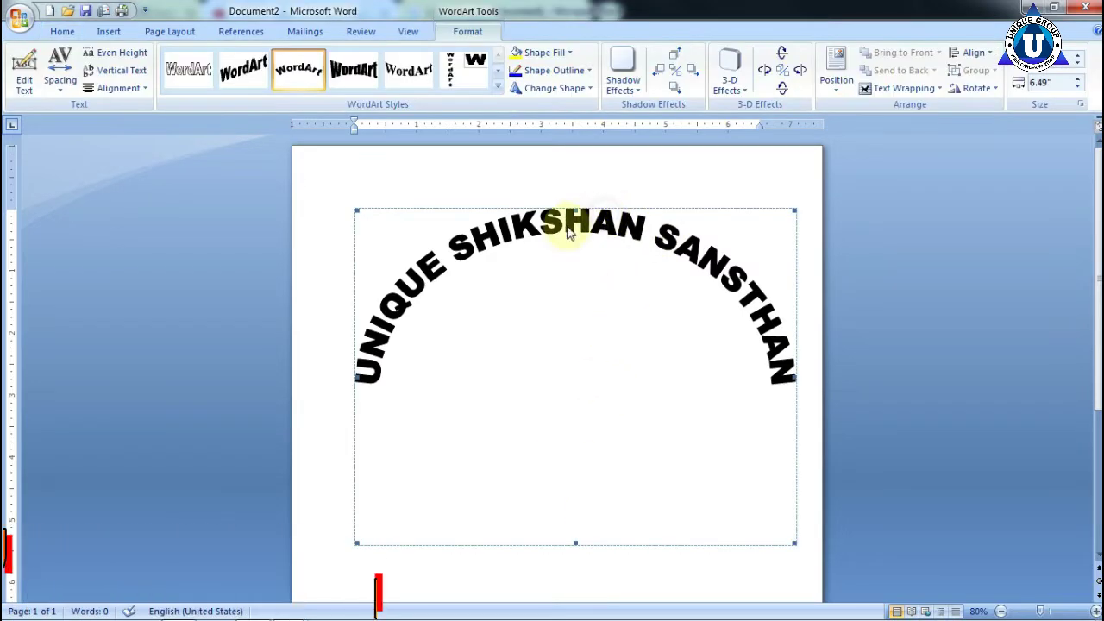
left_click(552, 70)
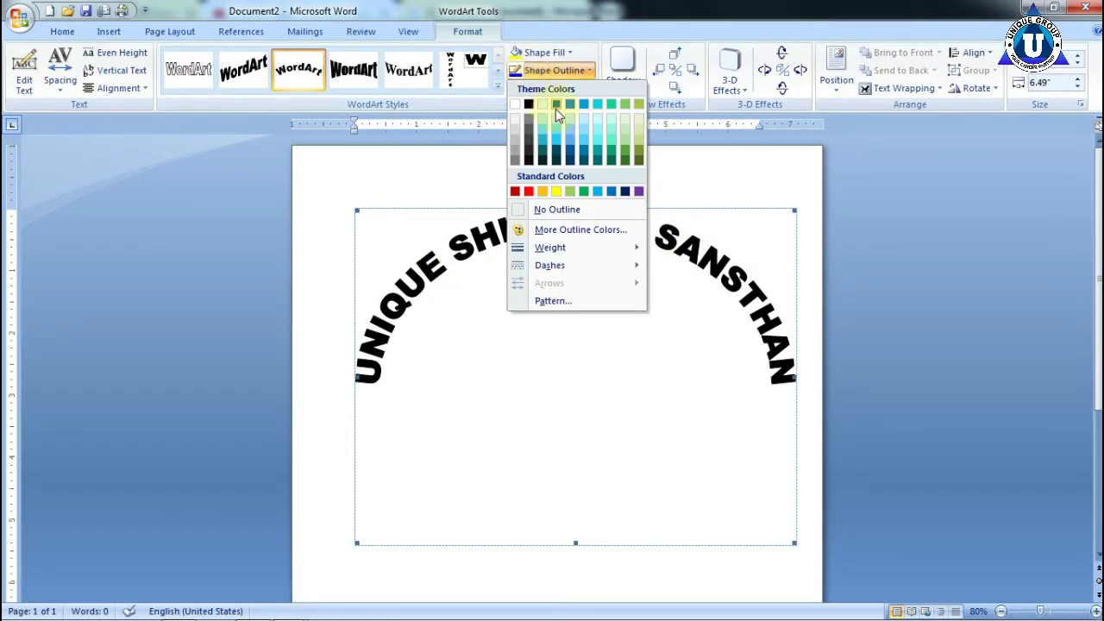
left_click(516, 192)
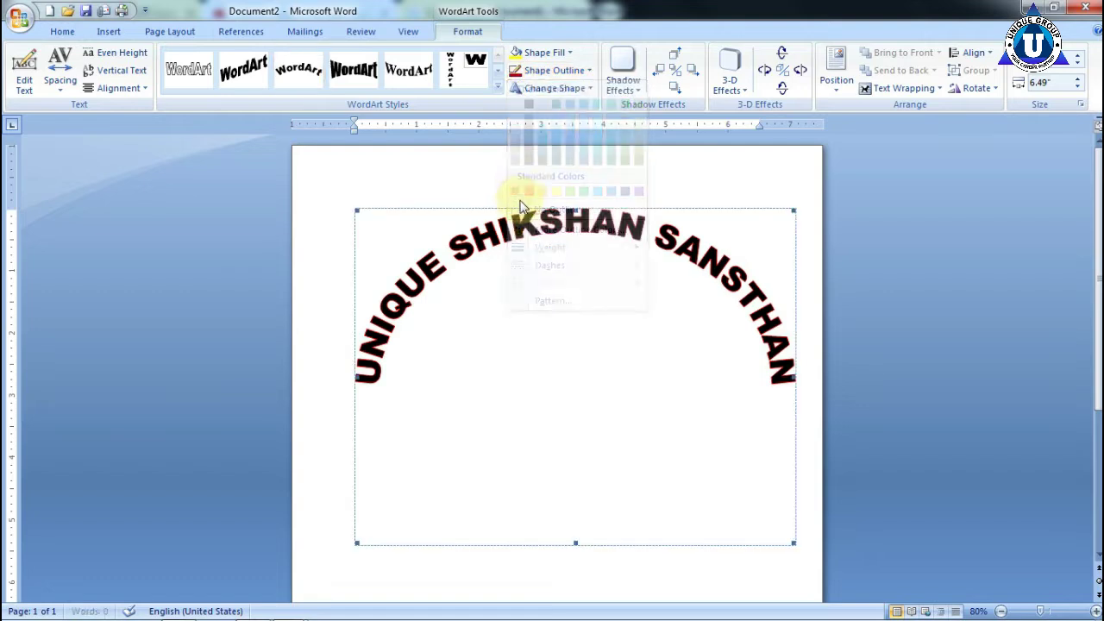
left_click(539, 53)
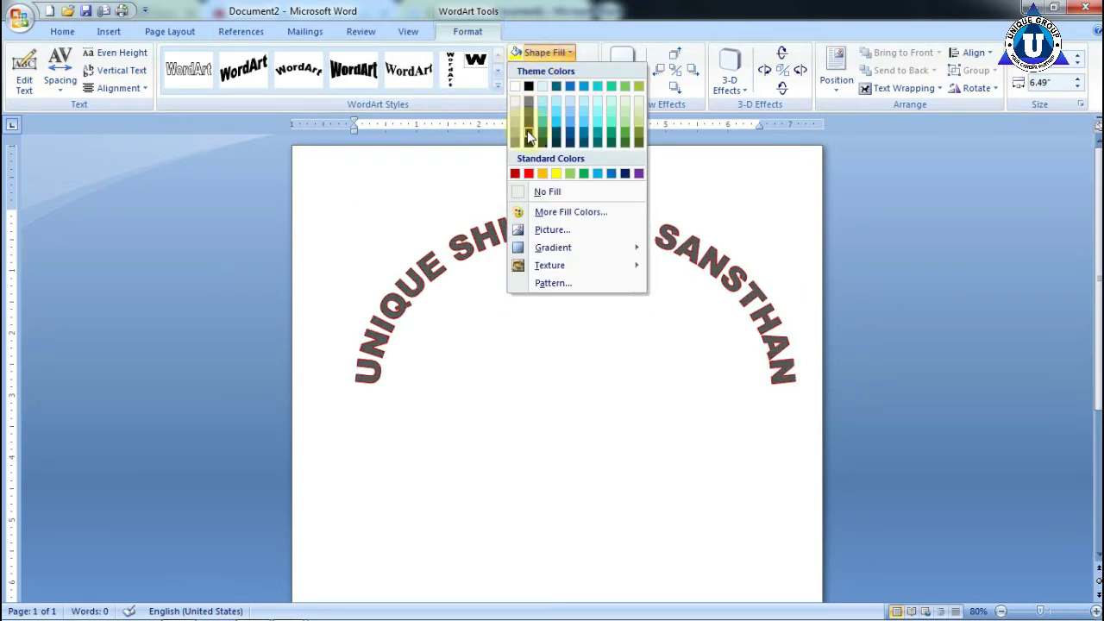
left_click(528, 173)
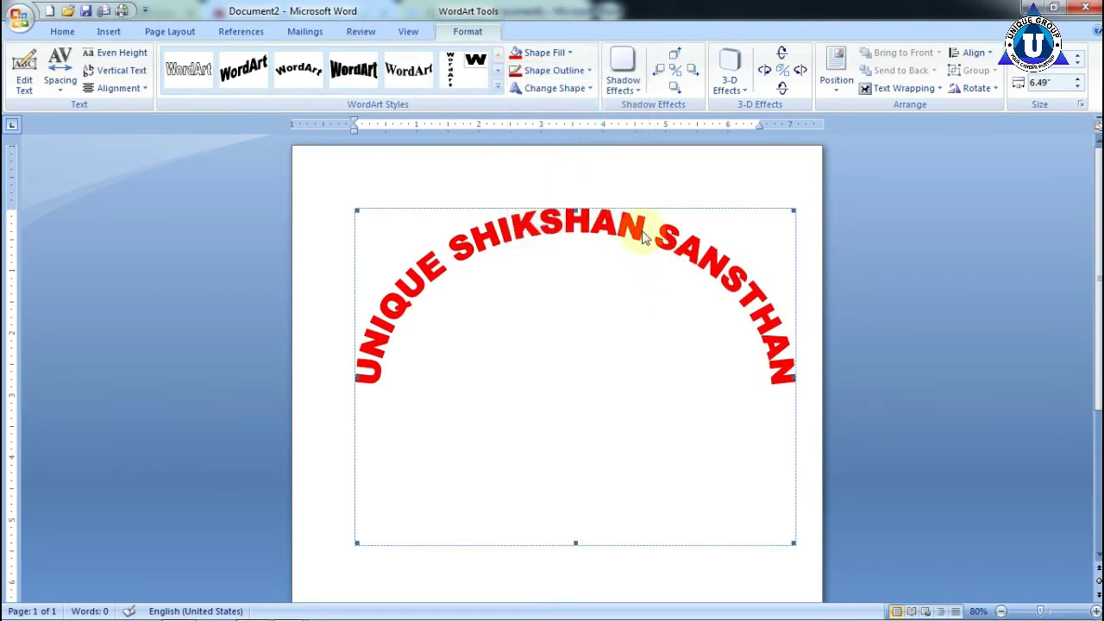
Add a grey drop shadow, reposition the heading, and set its wrapping to In Front of Text.
left_click(623, 69)
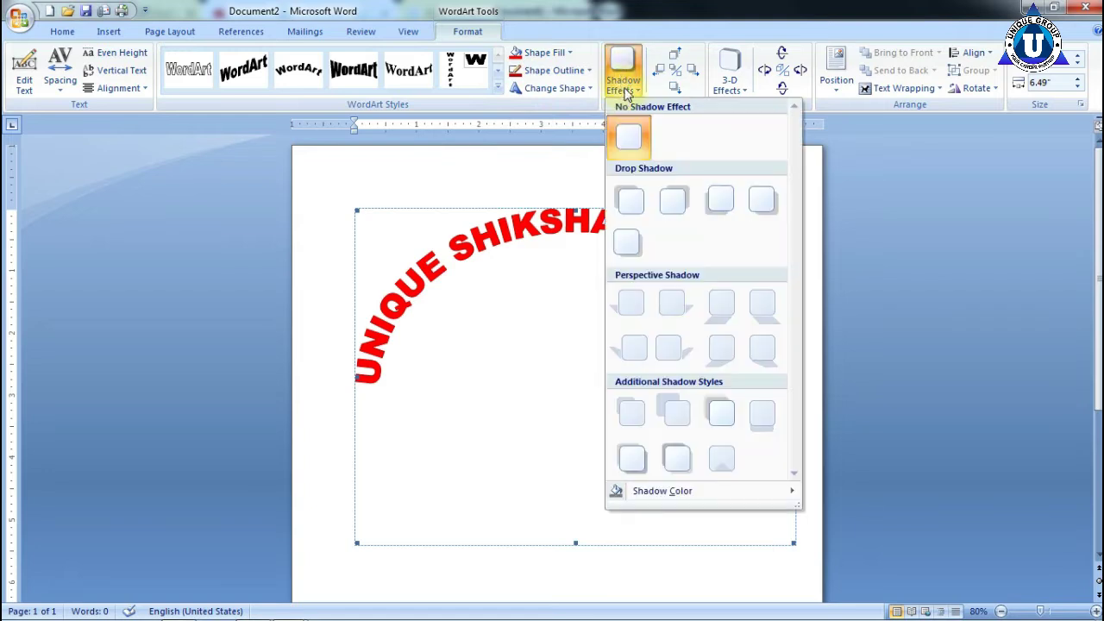
left_click(630, 201)
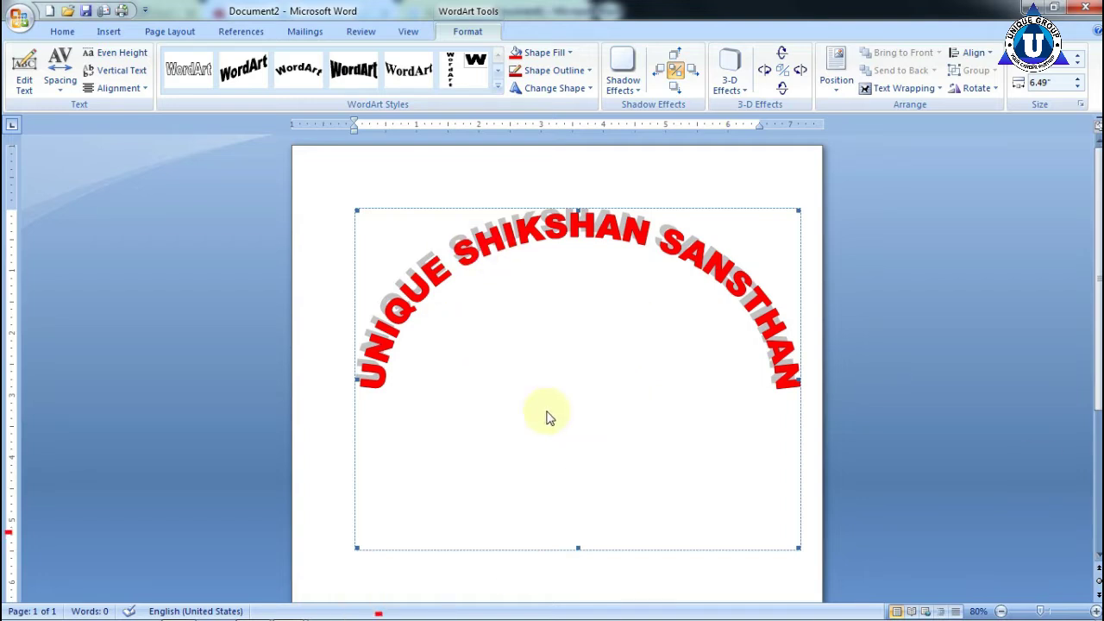
mouse_move(624, 428)
left_mouse_down()
mouse_move(624, 440)
mouse_move(605, 421)
left_mouse_up()
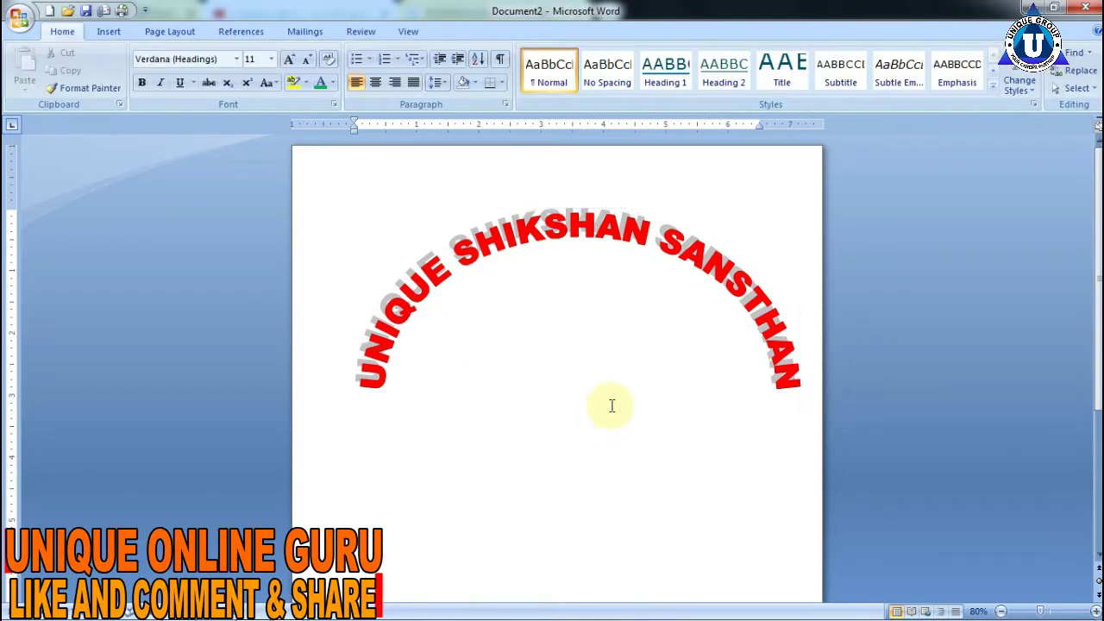
left_click(662, 276)
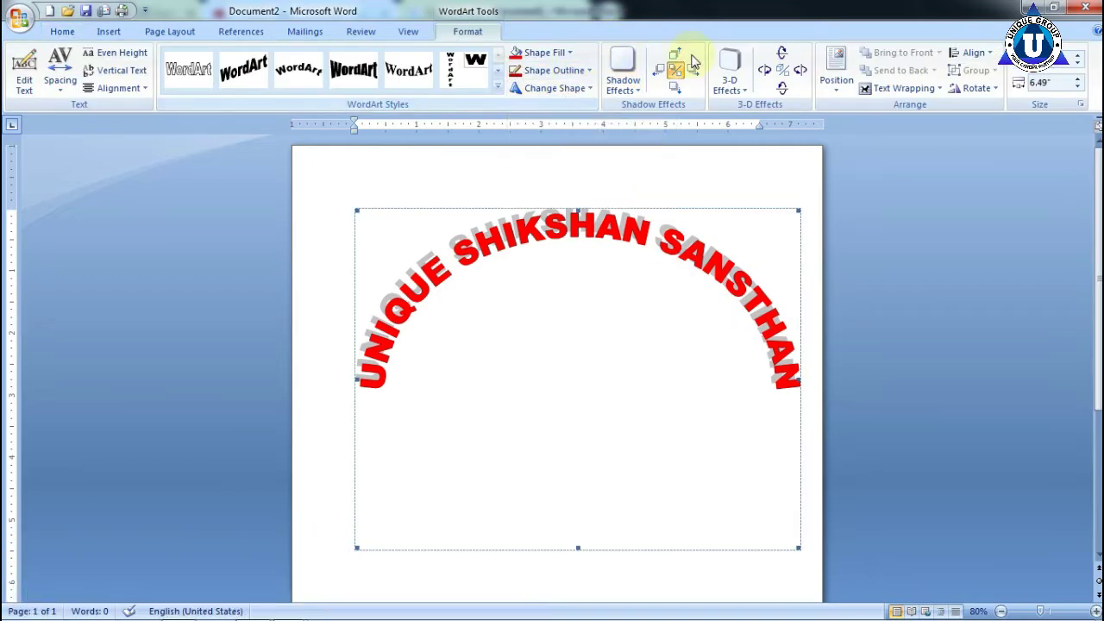
left_click(914, 88)
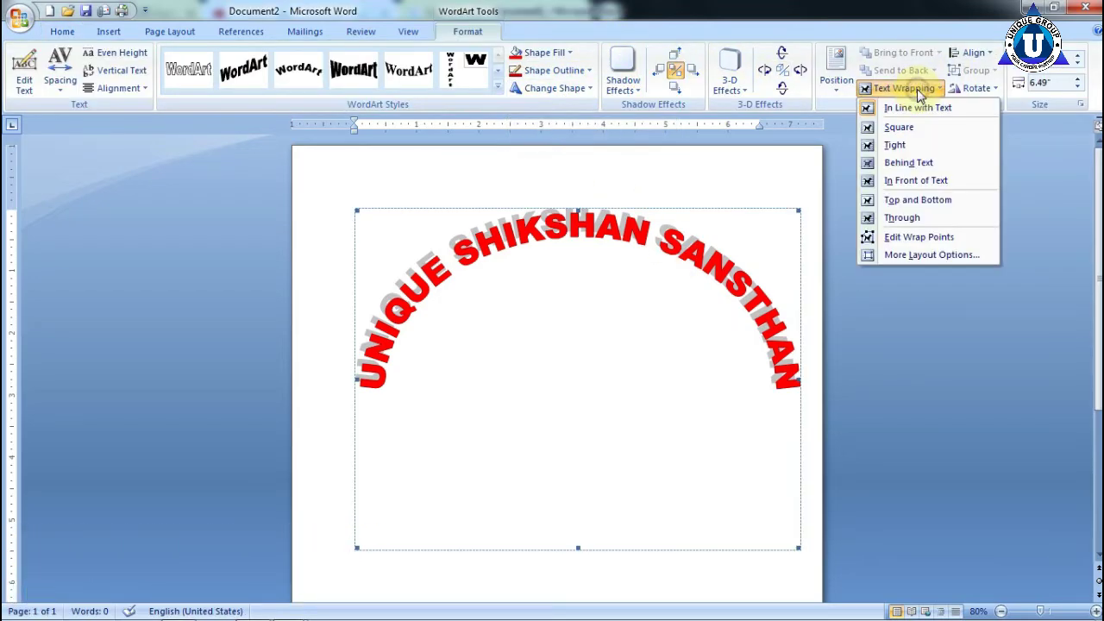
left_click(914, 180)
left_click(557, 317)
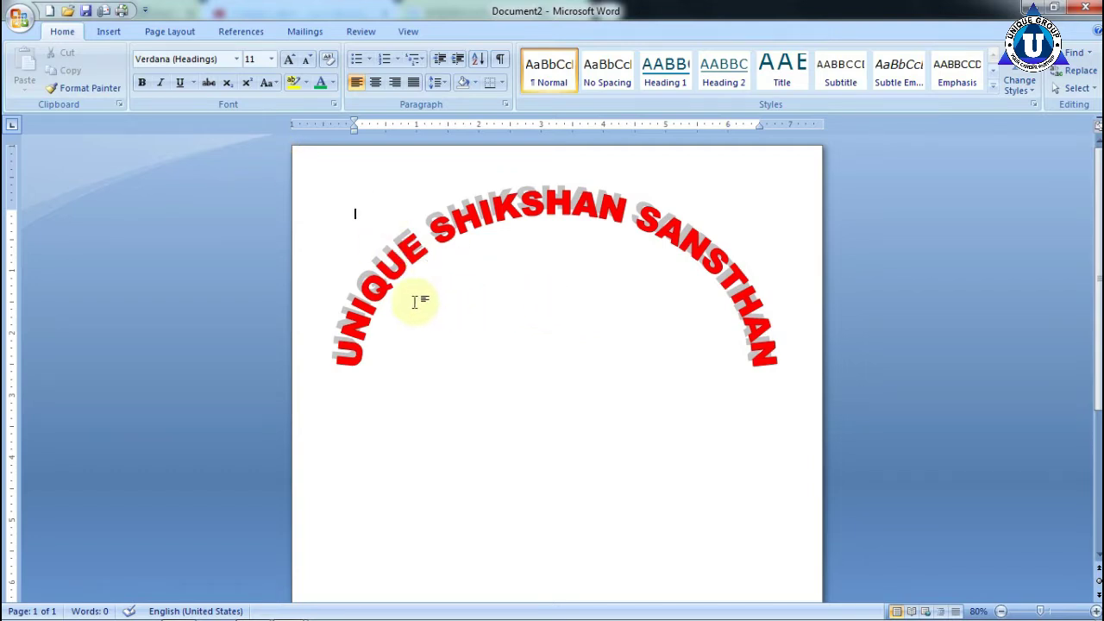
left_click(109, 31)
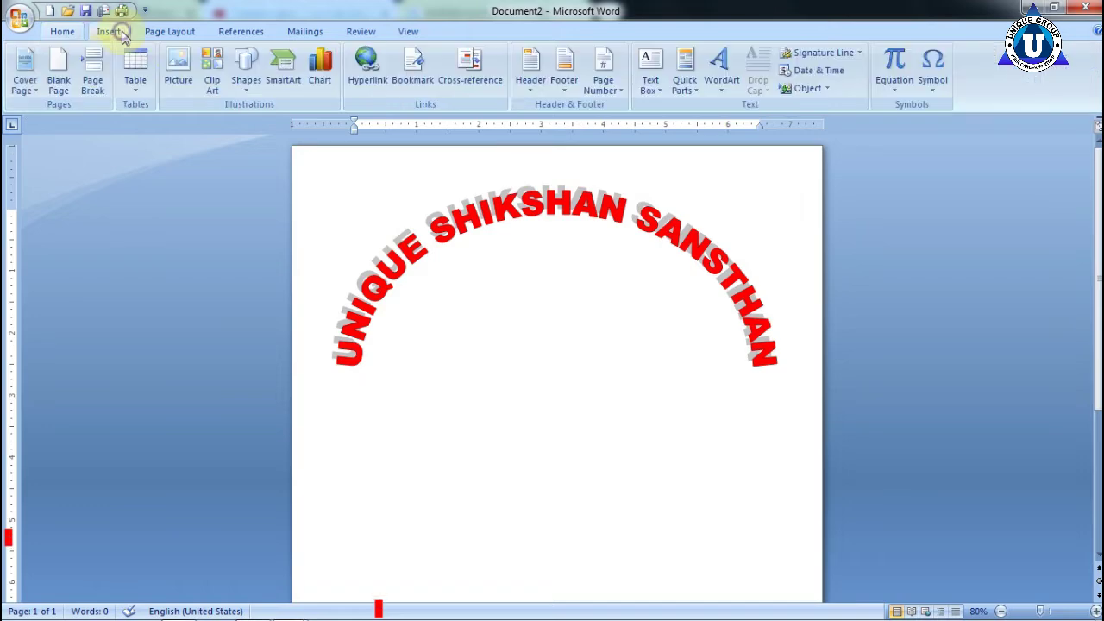
Insert the 'union logo' picture from Local Disk (E:) below the arched heading.
left_click(191, 64)
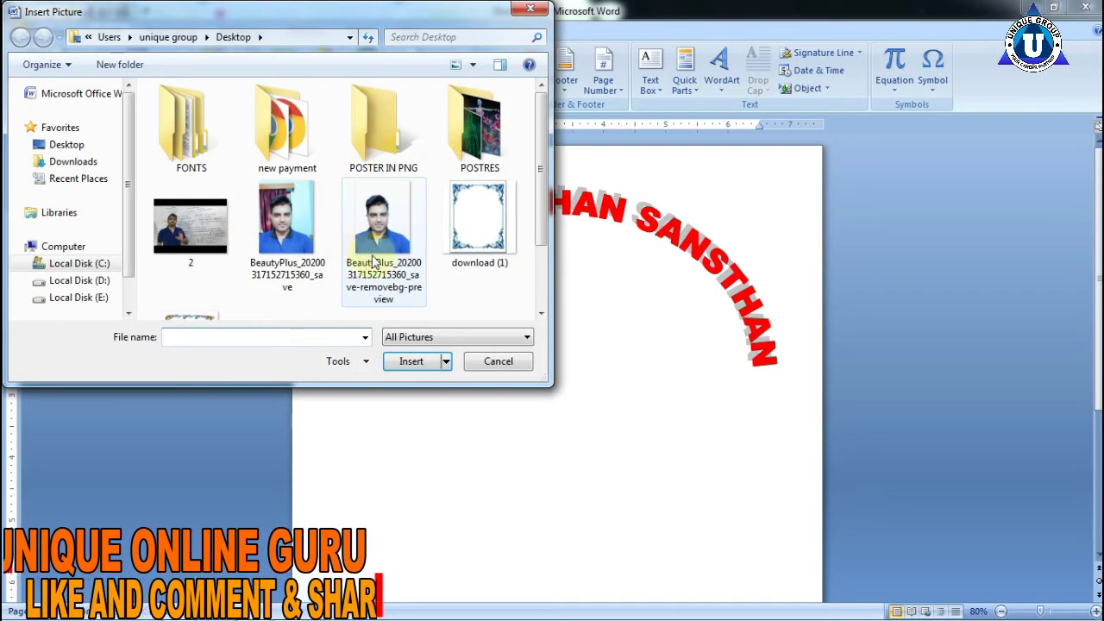
left_click(91, 297)
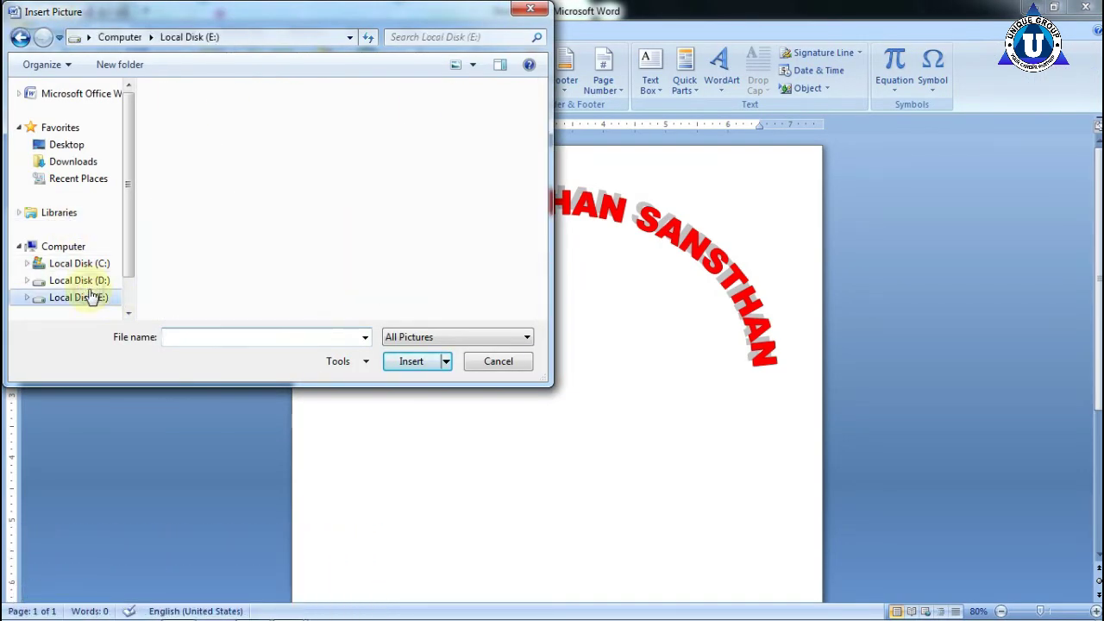
scroll(313, 241, "down", 3)
left_click(211, 284)
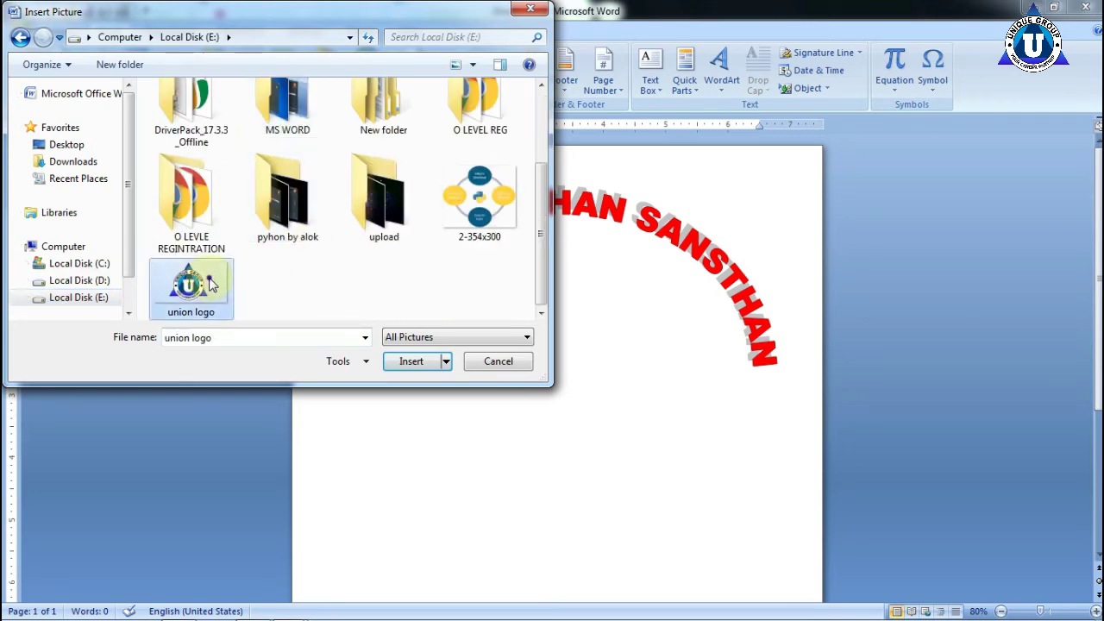
double_click(211, 284)
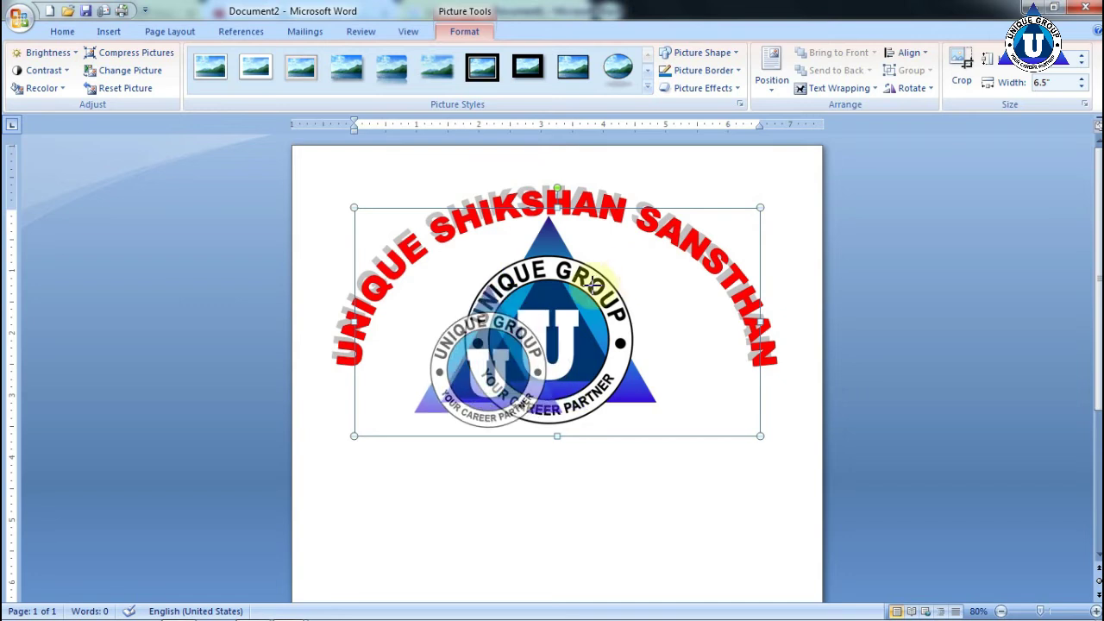
Resize the logo to about 4.29 inches wide and tidy the line below it.
left_click_drag(759, 207, 617, 286)
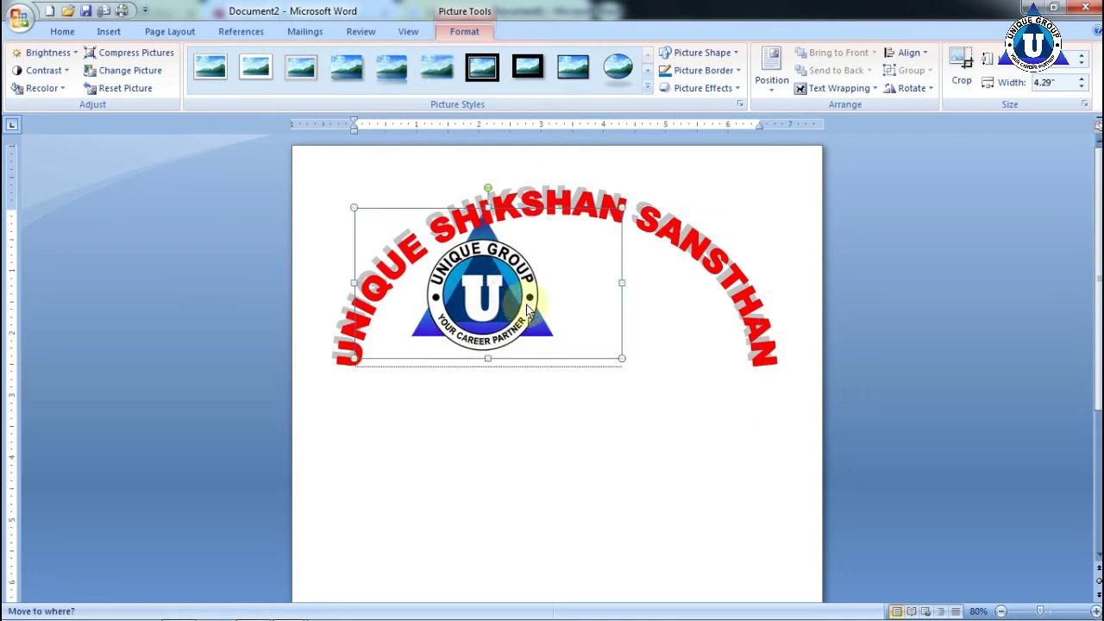
left_click(348, 203)
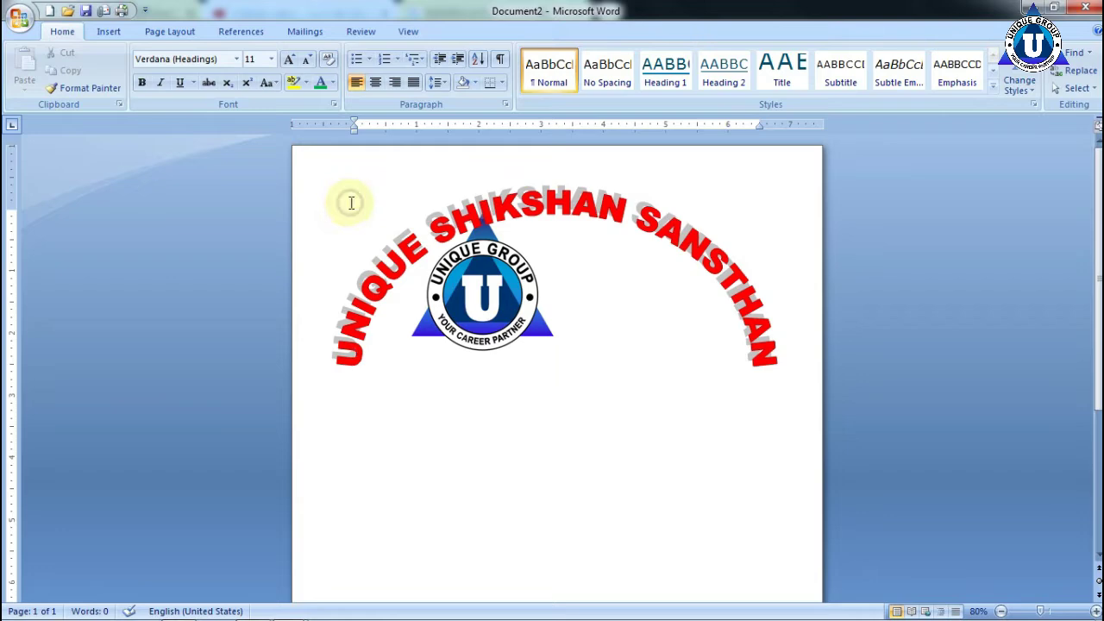
double_click(349, 203)
double_click(358, 235)
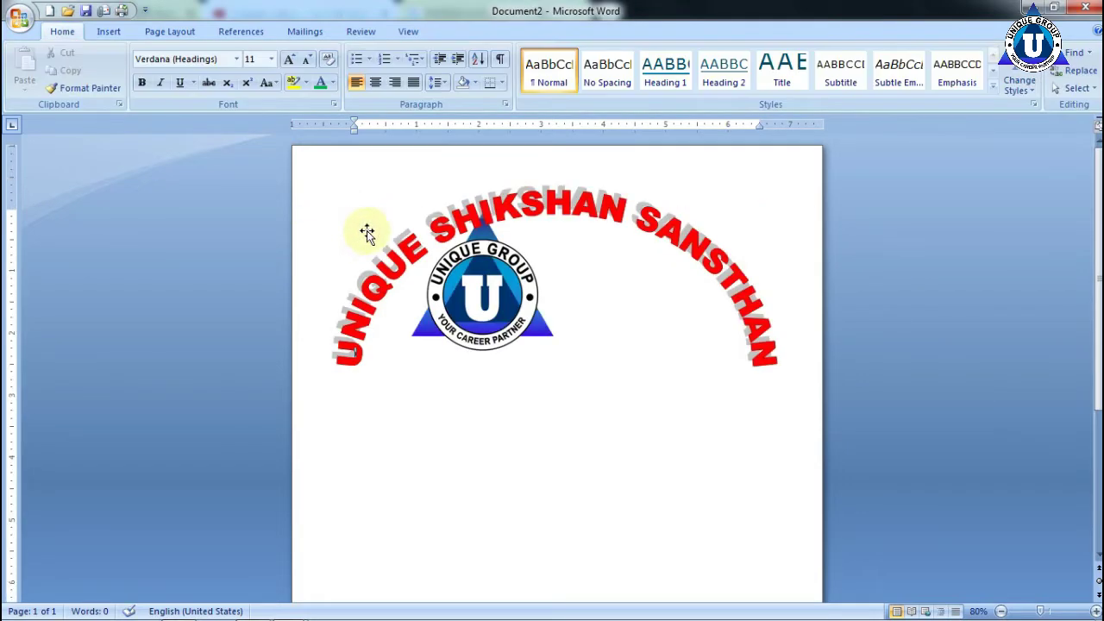
left_click(363, 229)
left_click(339, 221)
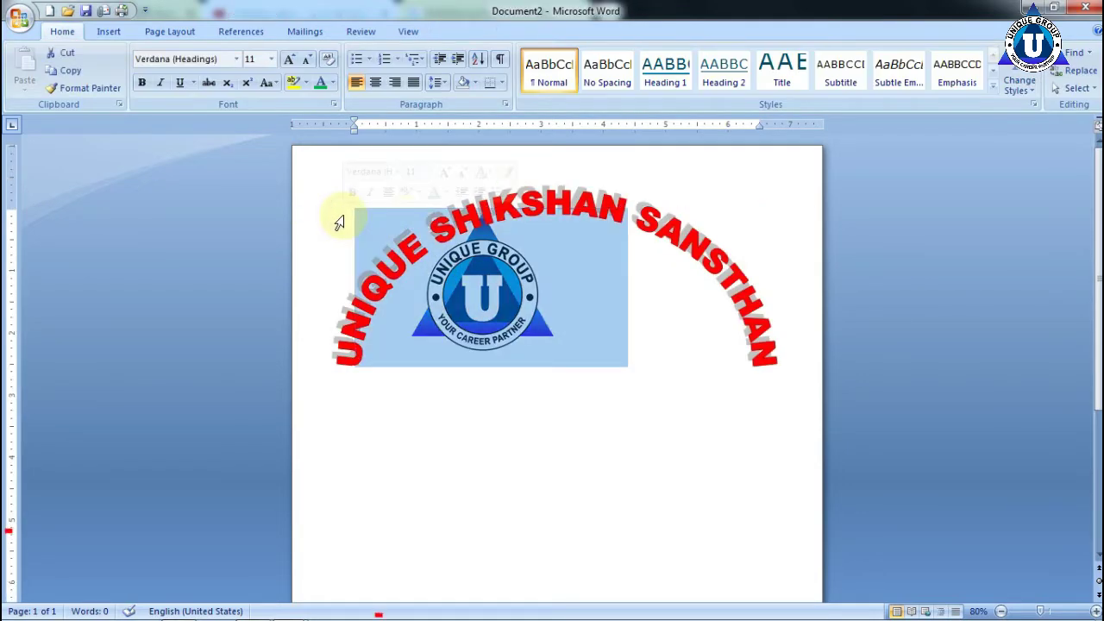
left_click(339, 222)
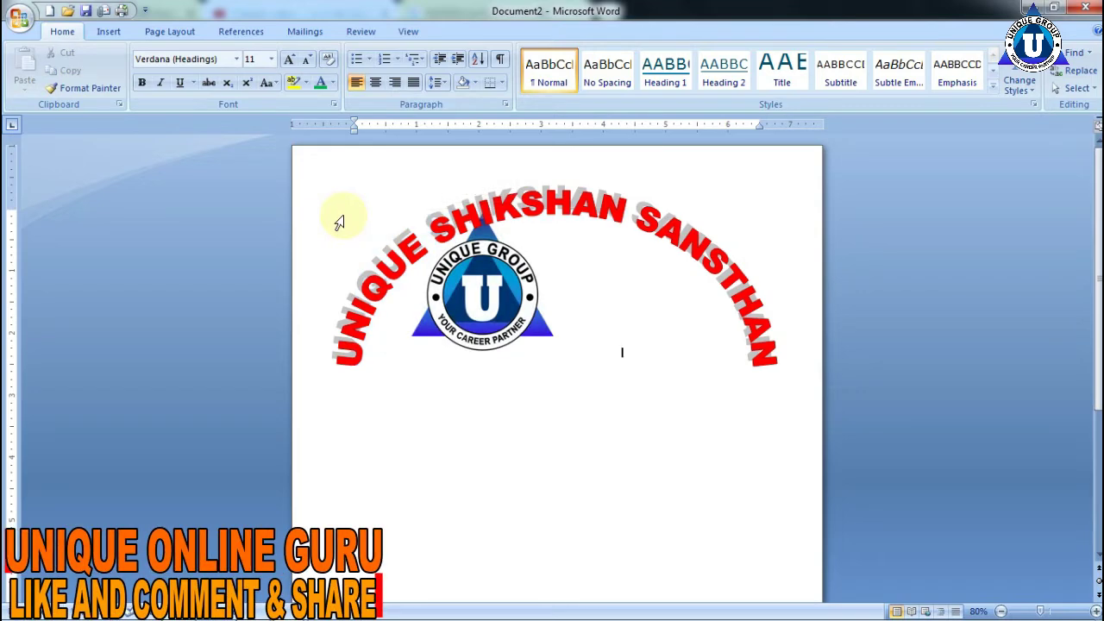
key("Return")
key("BackSpace")
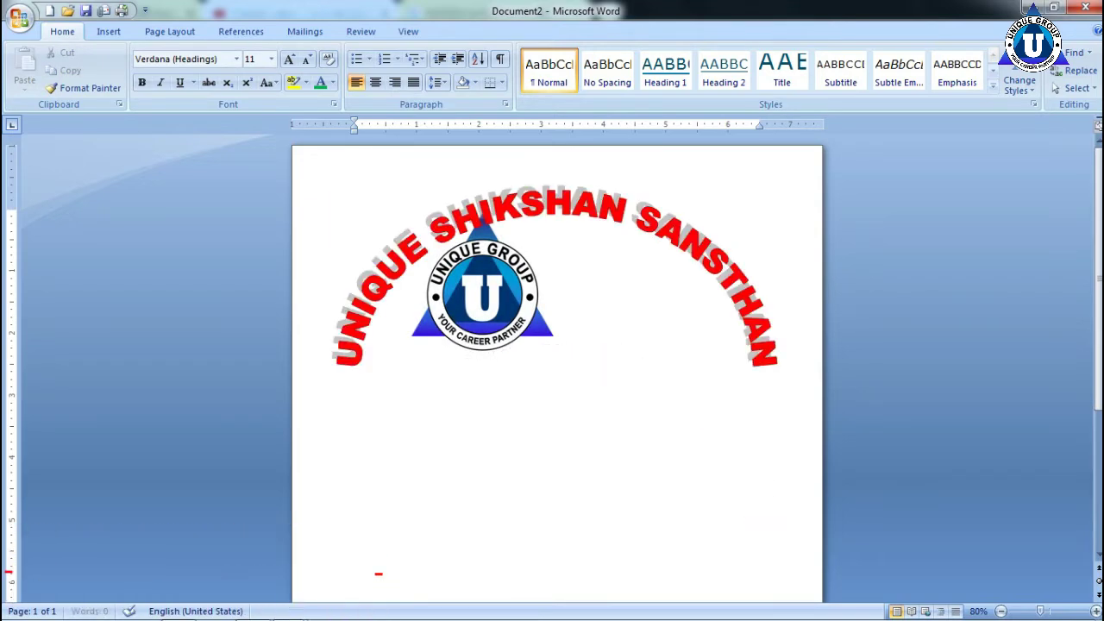
Shrink the logo further and push the heading and logo down two lines.
left_click(533, 336)
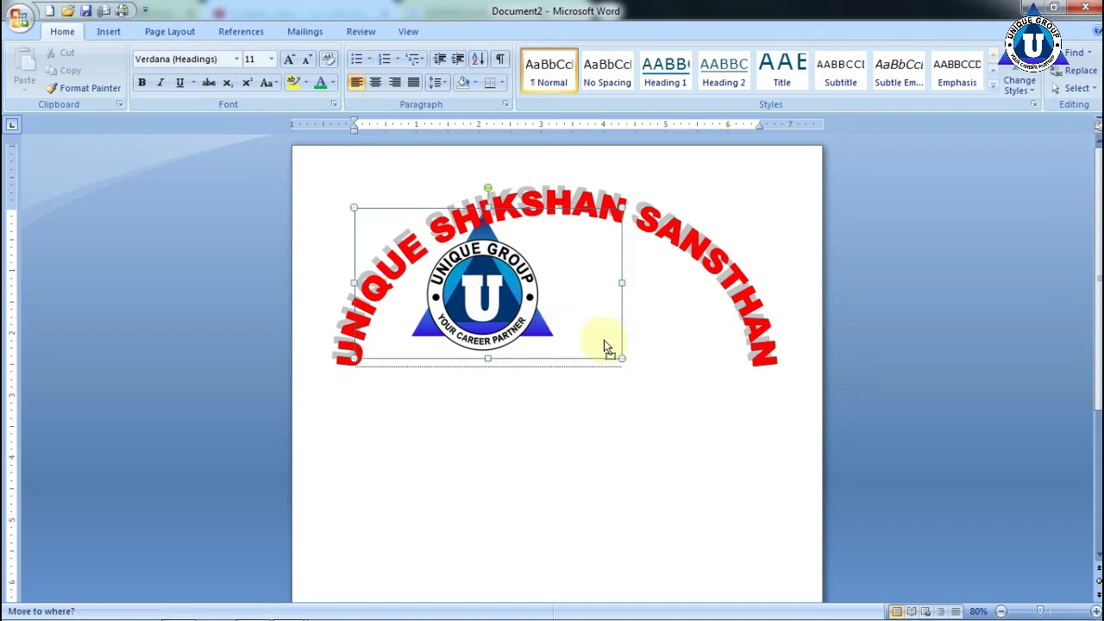
left_click(592, 387)
left_click(398, 257)
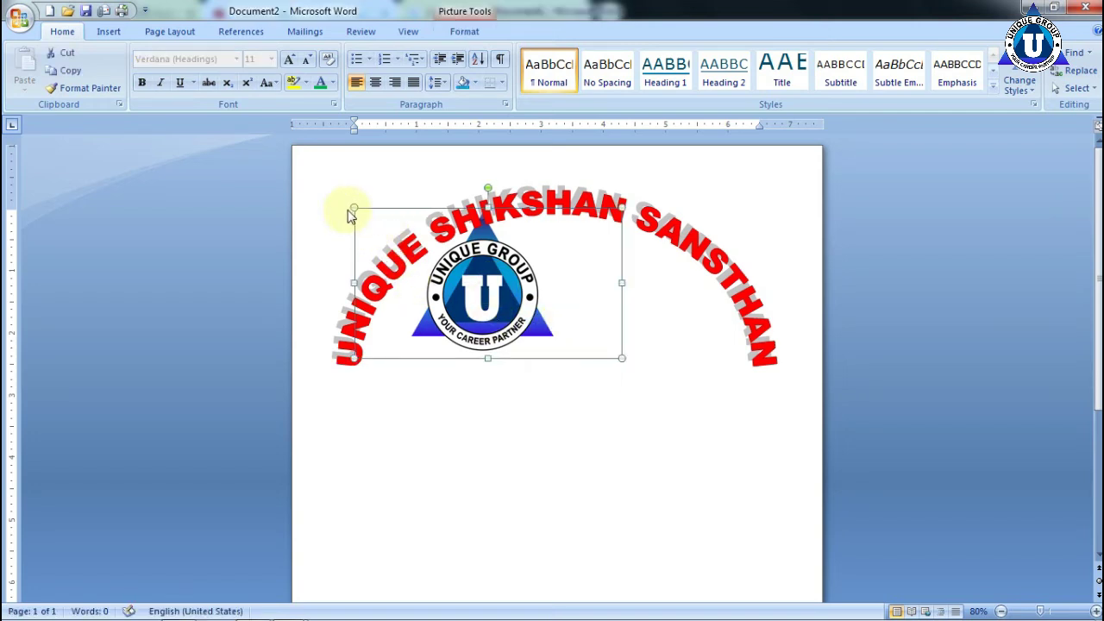
left_click_drag(352, 207, 560, 322)
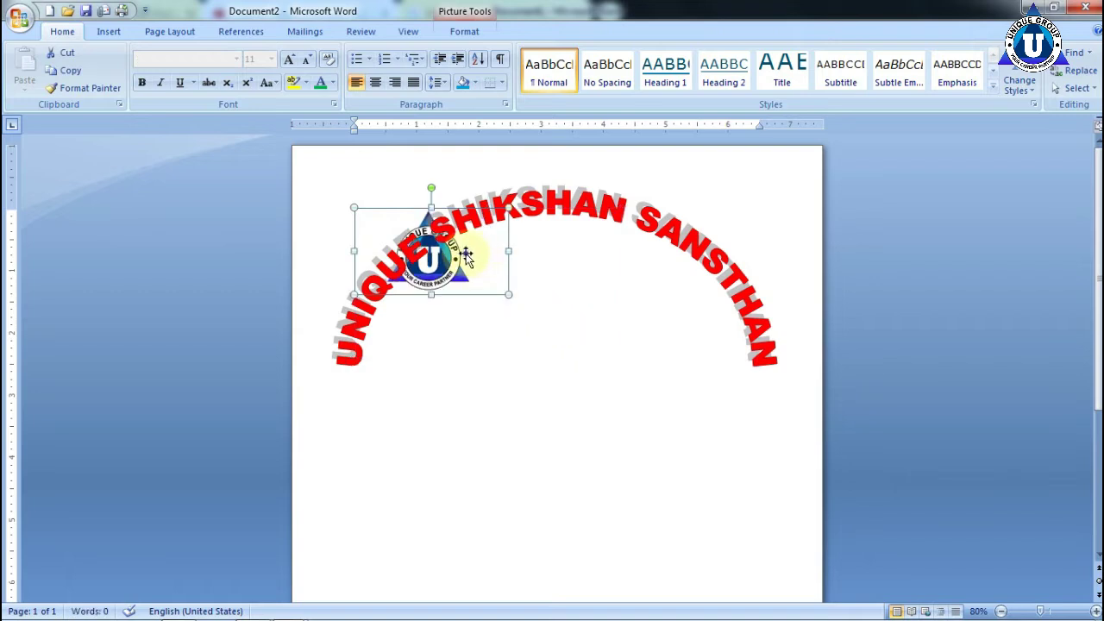
left_click(349, 212)
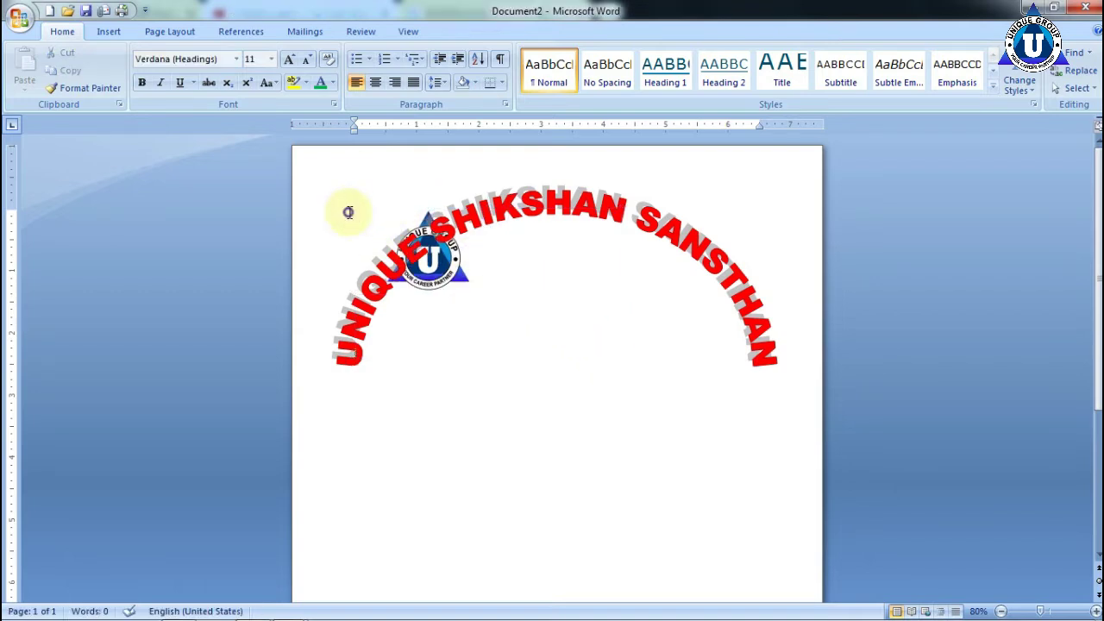
left_click(352, 214)
left_click(349, 259)
left_click(350, 252)
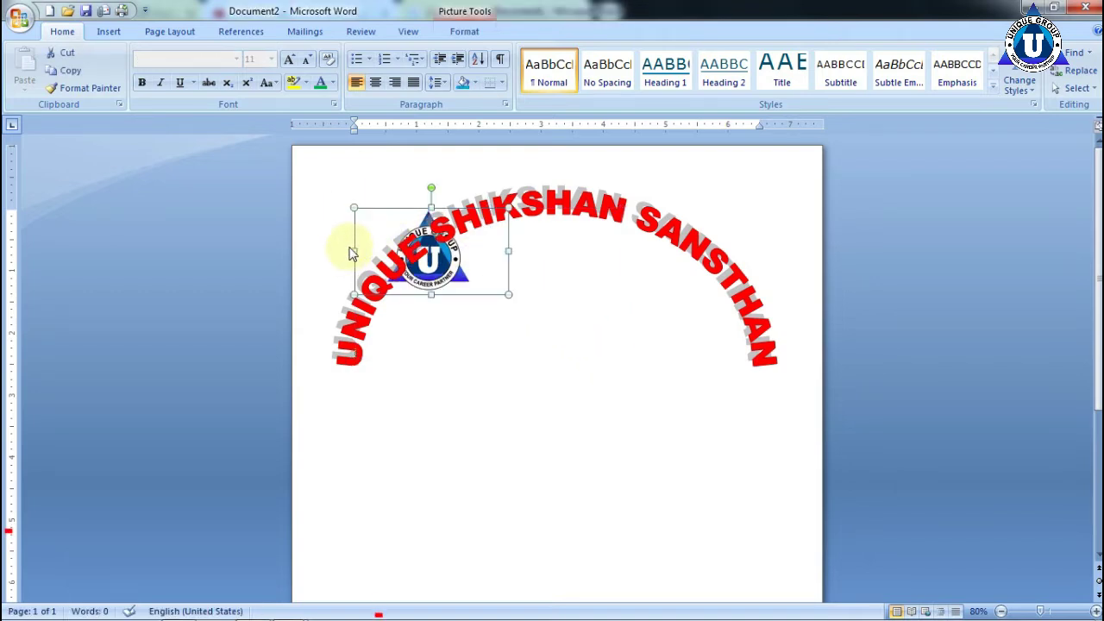
key("Return")
key("Return")
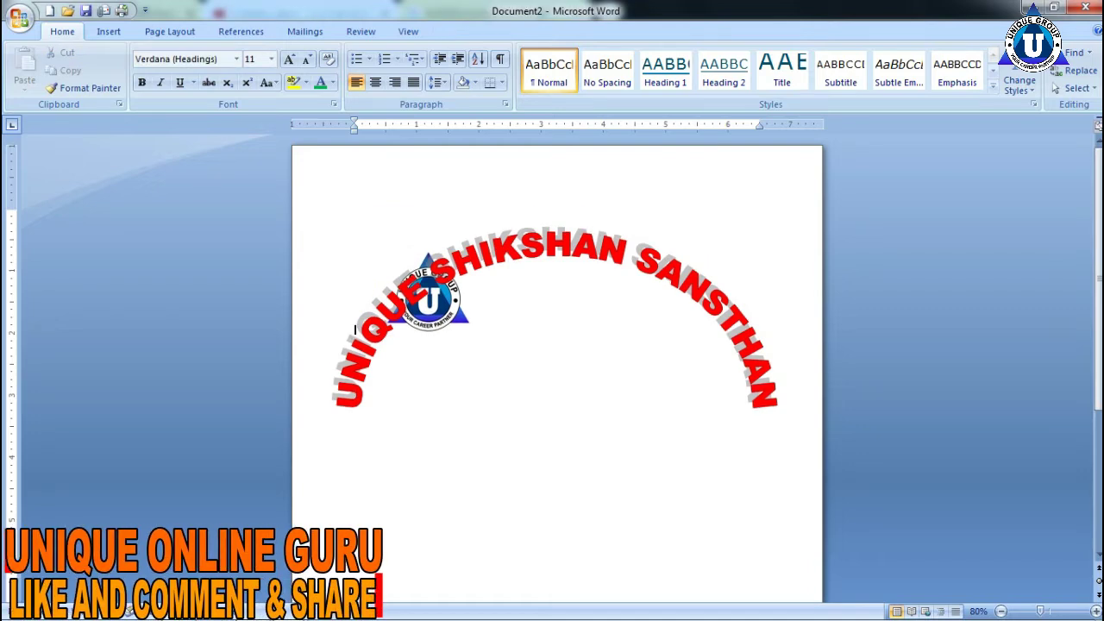
key("Return")
Move the arched heading up toward the page top and slightly right.
left_click(518, 263)
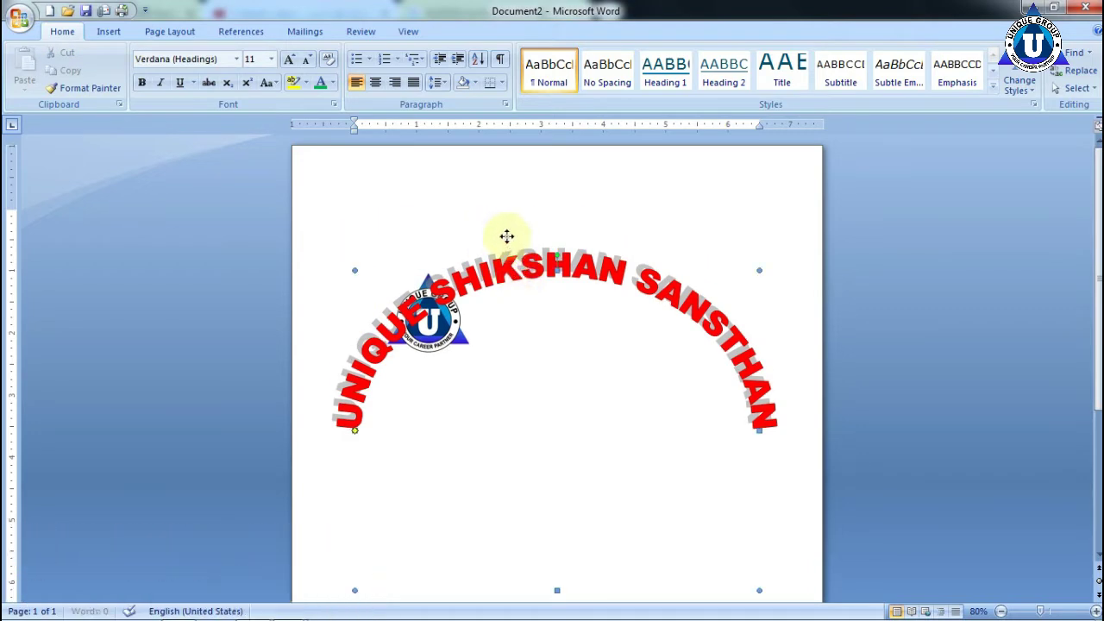
left_click_drag(506, 235, 483, 151)
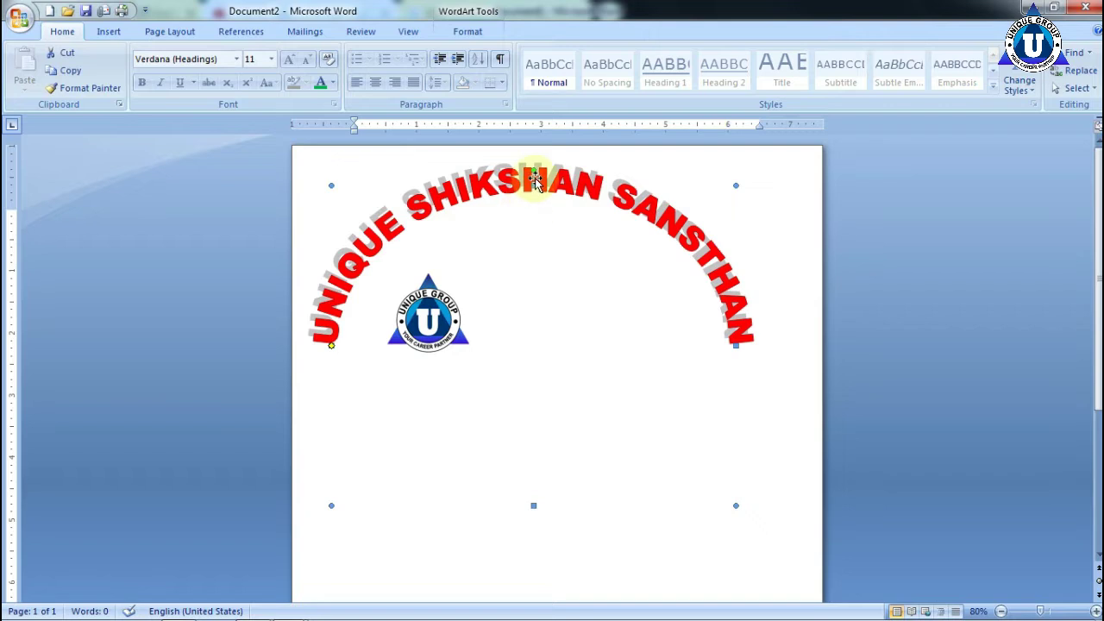
left_click_drag(539, 181, 565, 181)
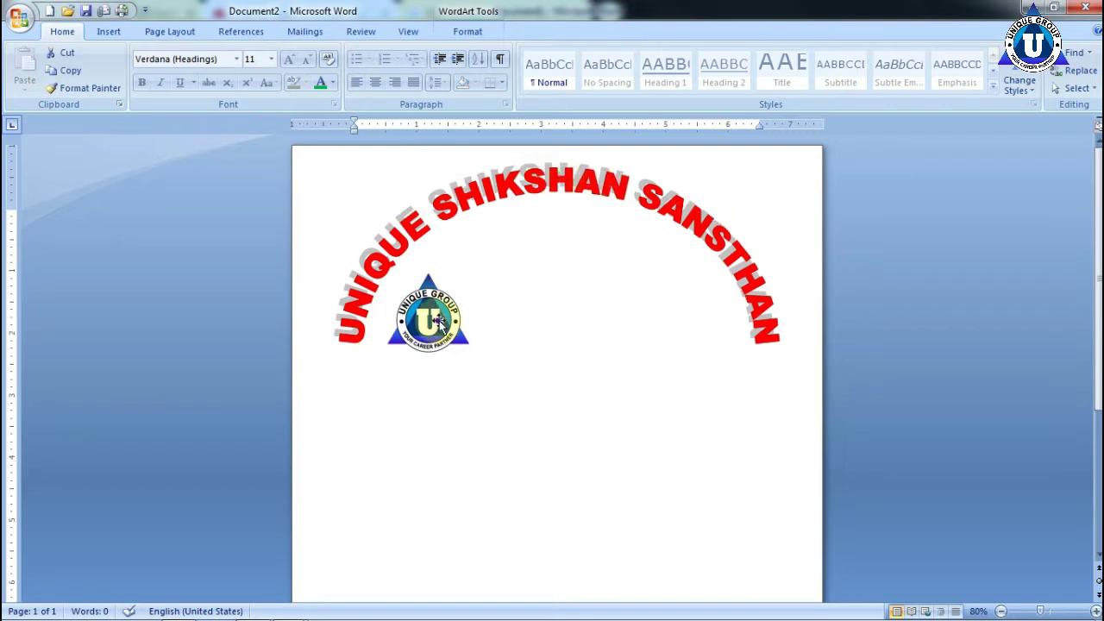
Centre the logo horizontally and enlarge it evenly on both sides.
left_click(436, 319)
left_click(438, 234)
left_click(429, 314)
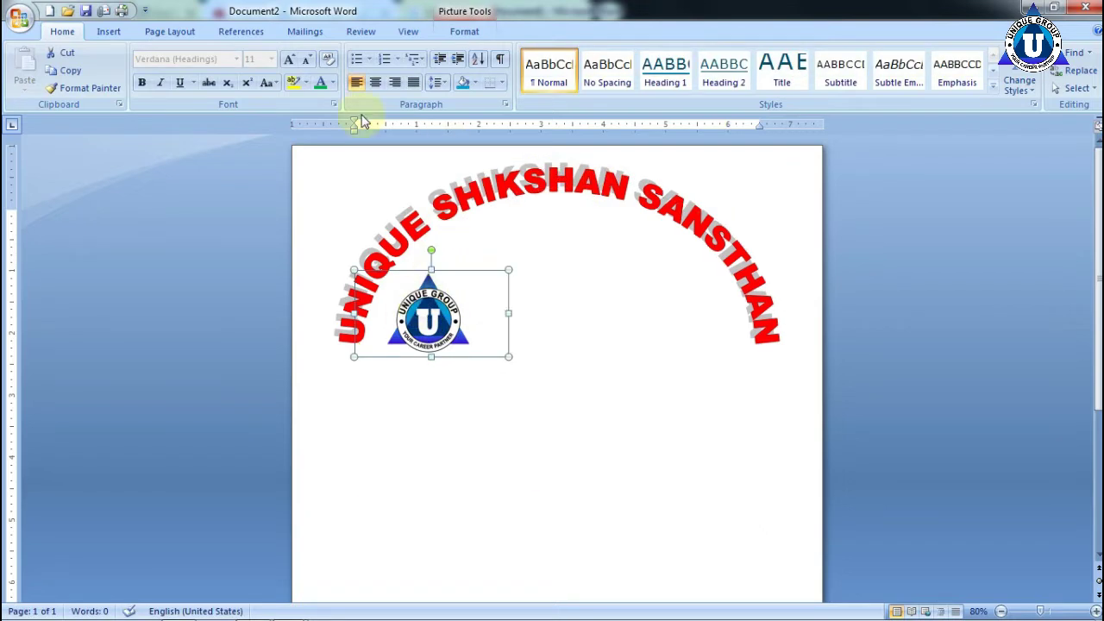
left_click(375, 82)
left_click(742, 356)
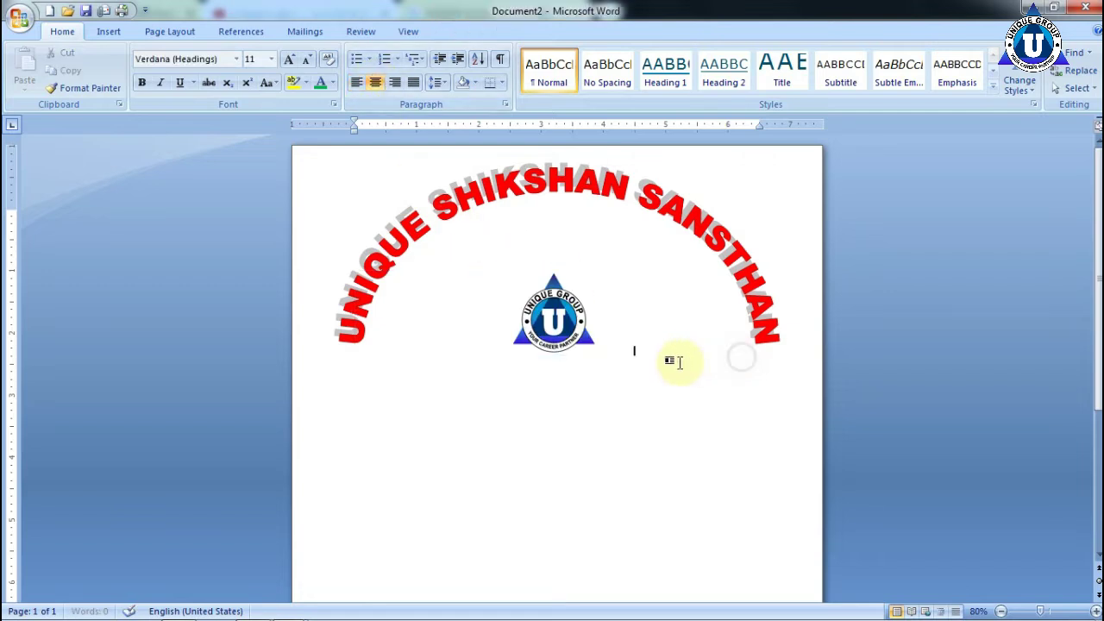
left_click(590, 319)
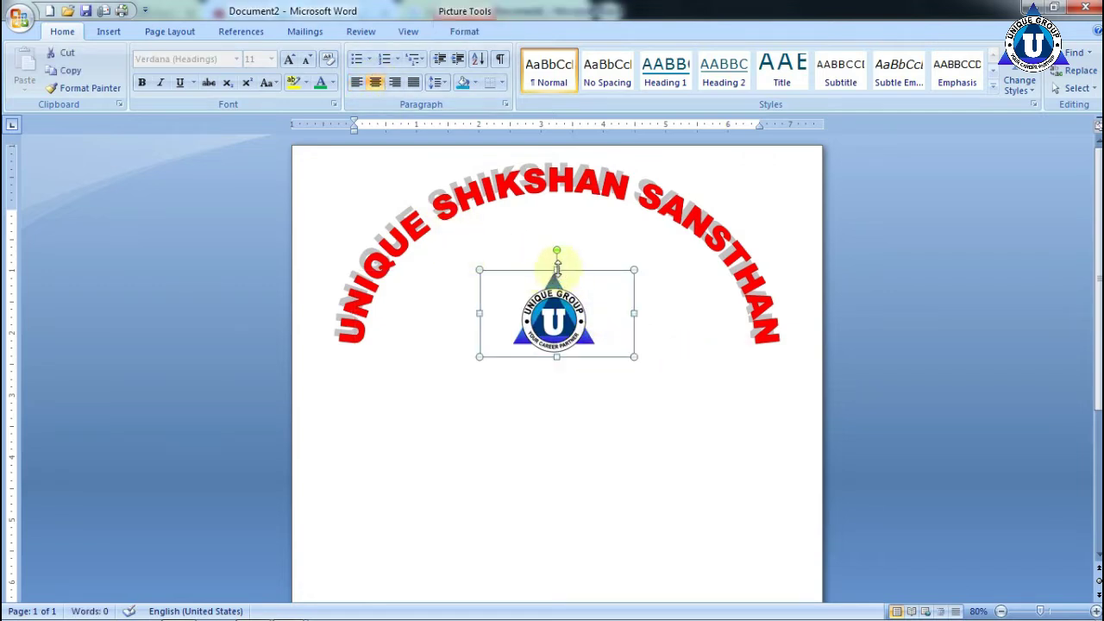
mouse_move(545, 270)
left_mouse_down()
mouse_move(480, 323)
mouse_move(446, 320)
left_mouse_up()
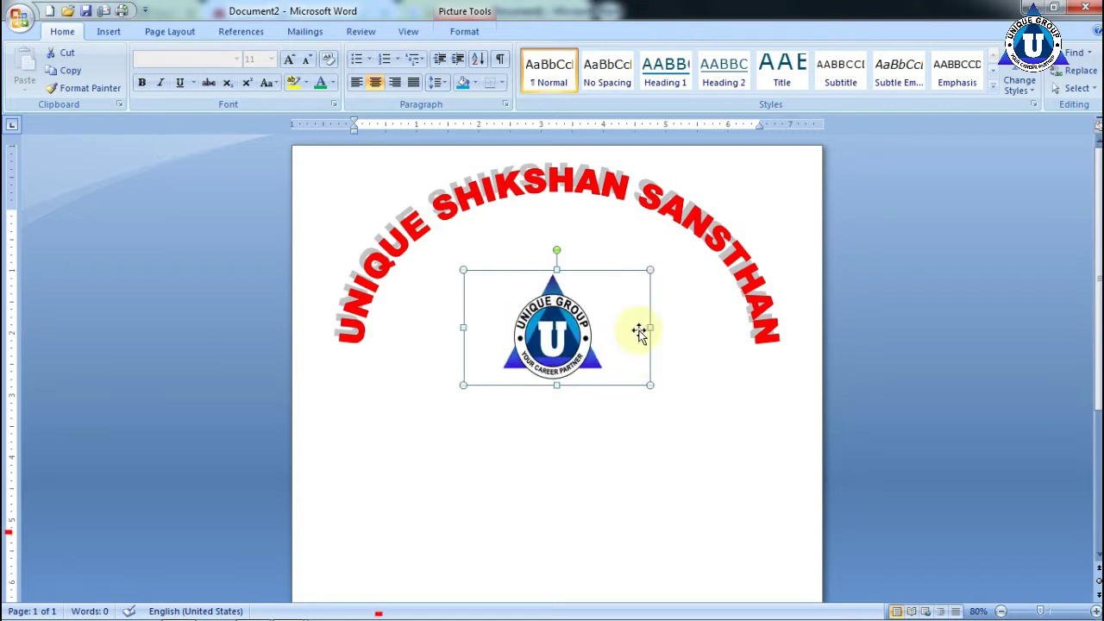
left_click_drag(652, 327, 671, 327)
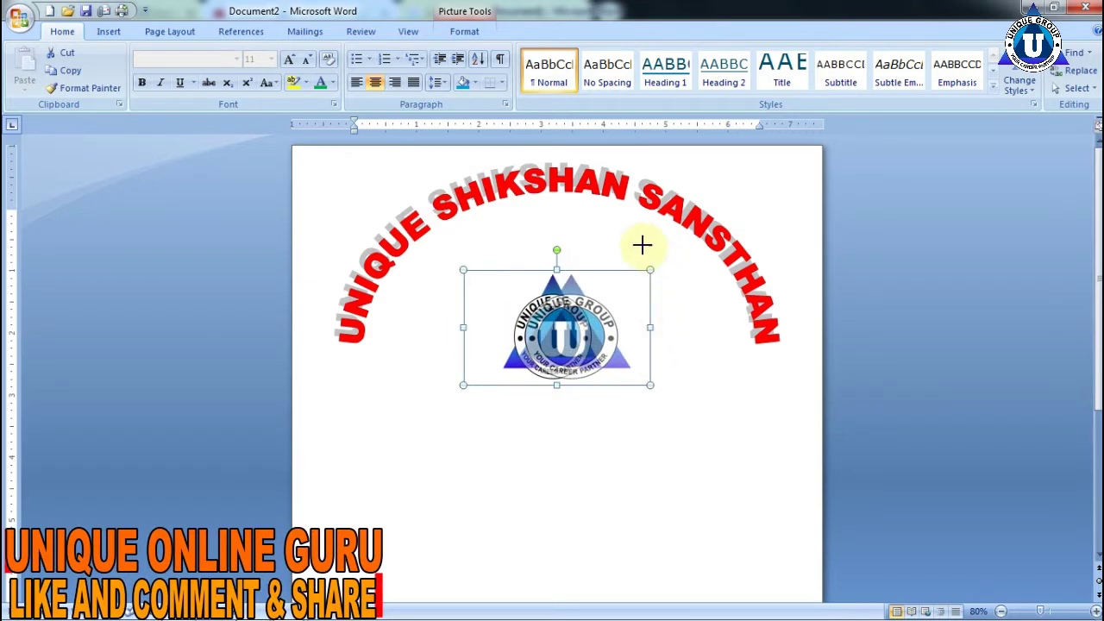
left_click(577, 179)
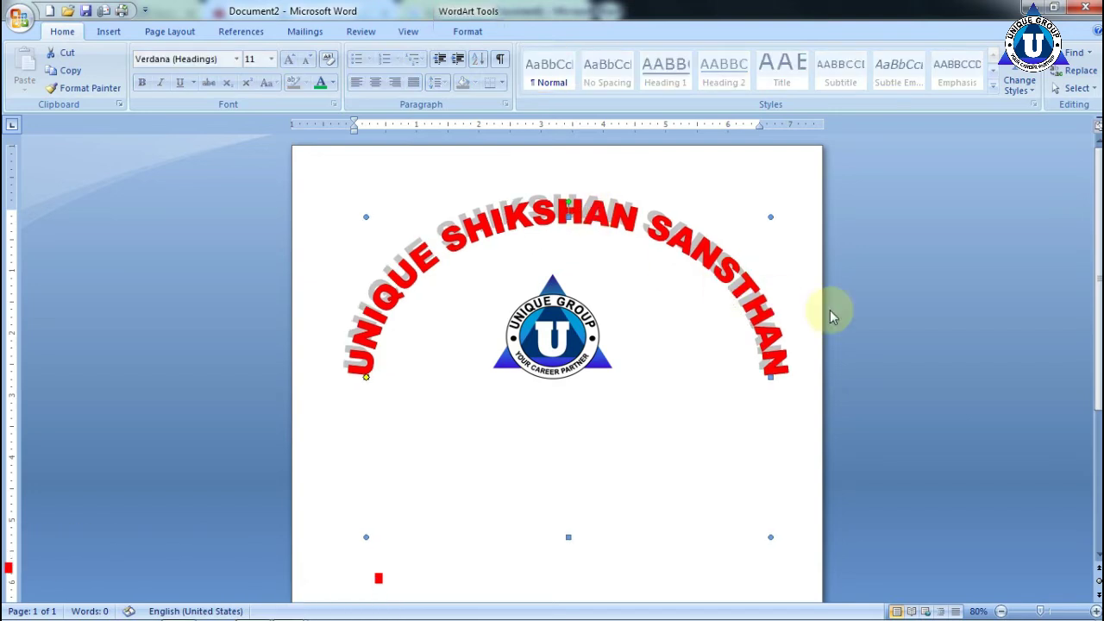
Select the arched red heading and adjust its placement around the centred logo.
left_click(872, 312)
left_click(721, 298)
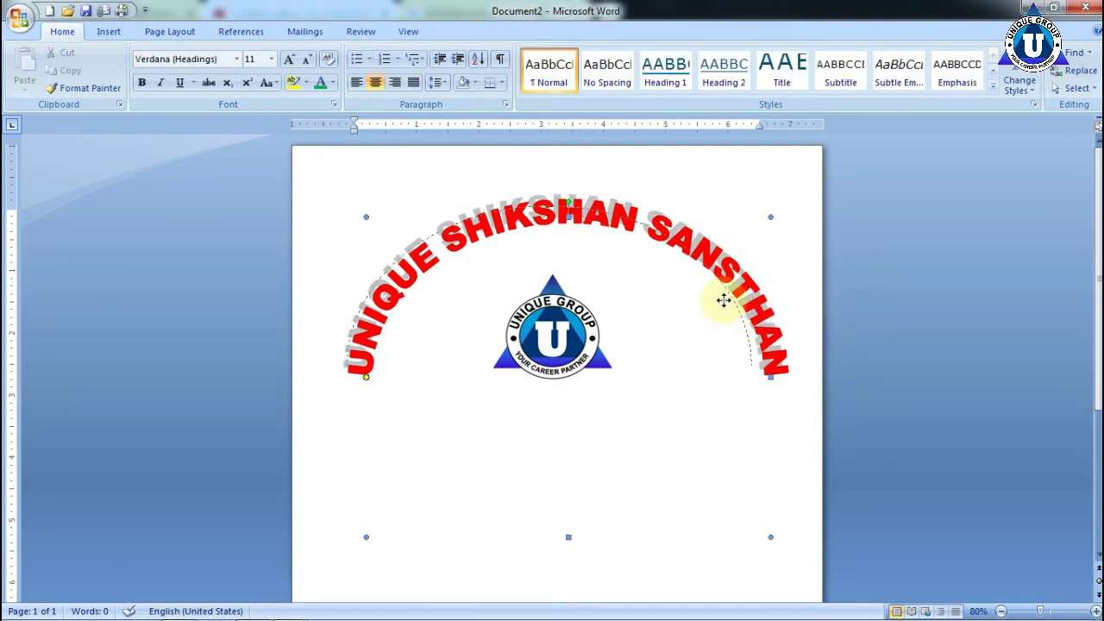
left_click(1020, 343)
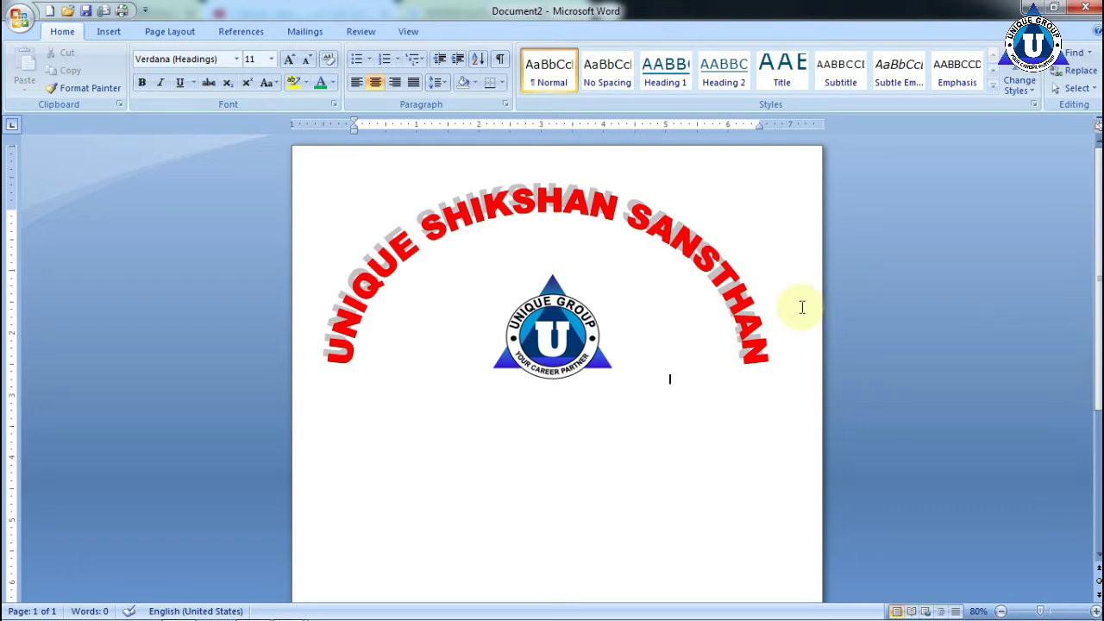
Type the address below the logo, breaking it into 'NEAR UNIVERSITY OF ALLAHABAD' and 'SALORI PRAYAGRAJ'.
left_click(676, 333)
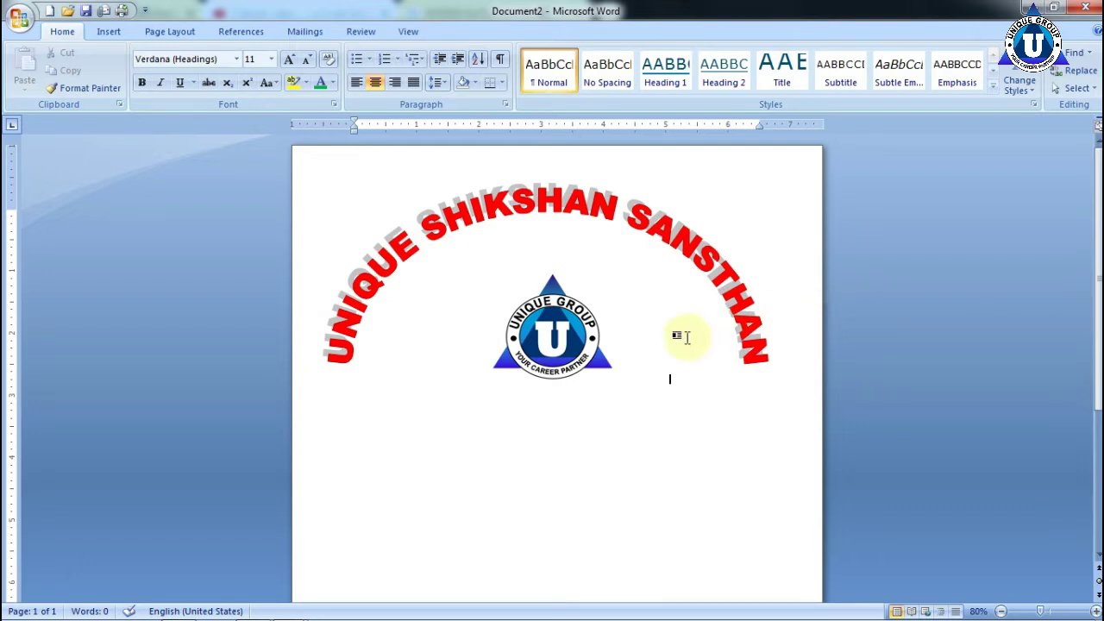
key("Return")
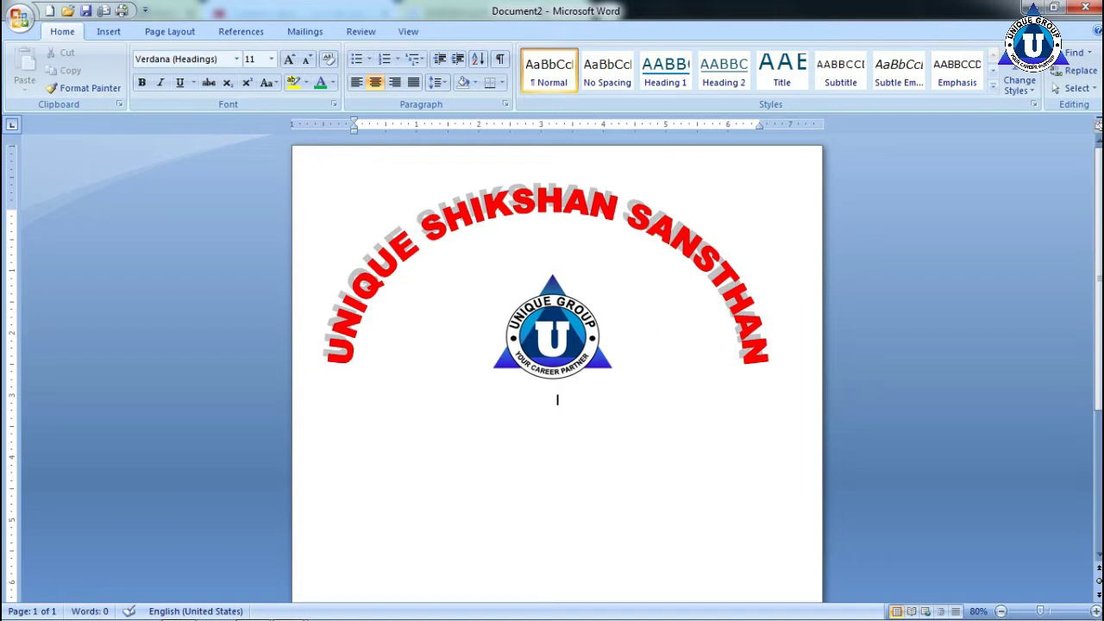
type("NEAR ")
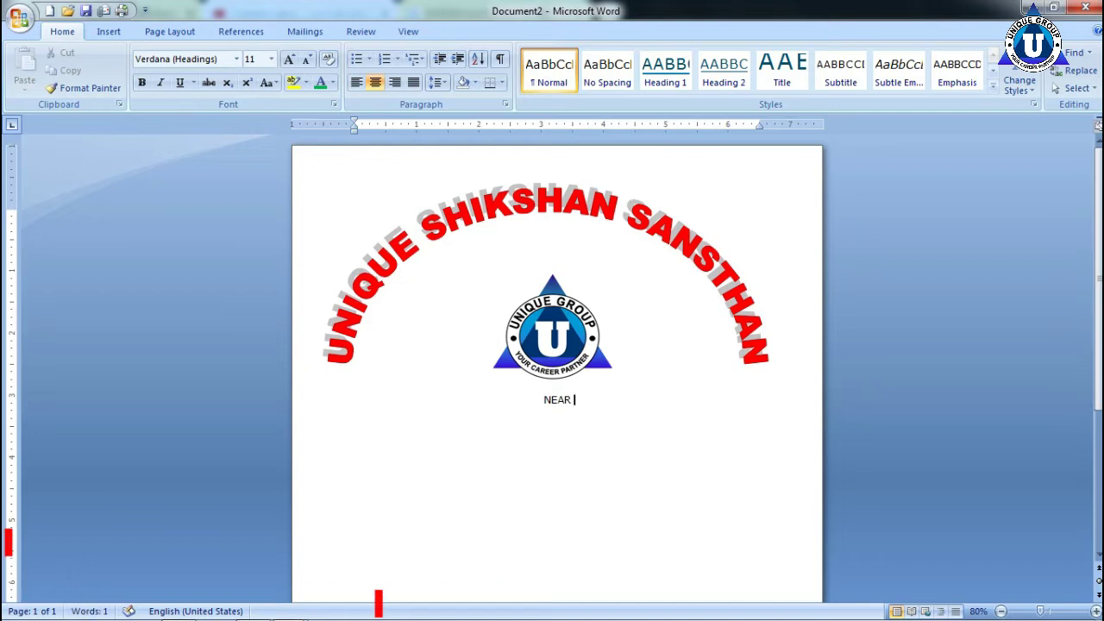
type("U")
type("NI")
type("VER")
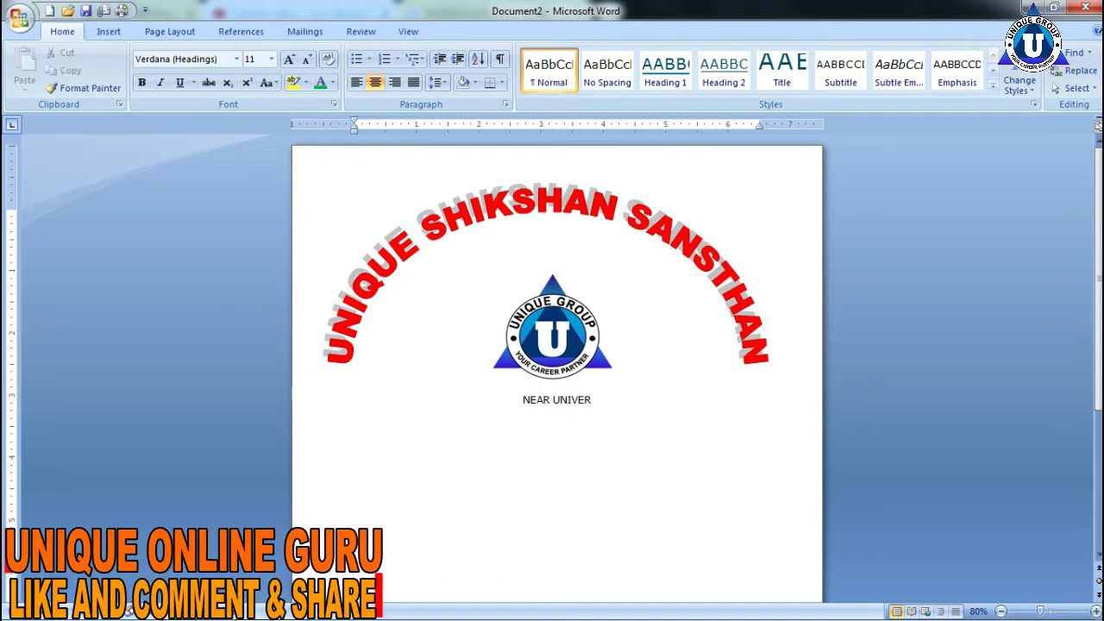
type("SIT")
type("Y OF ALL")
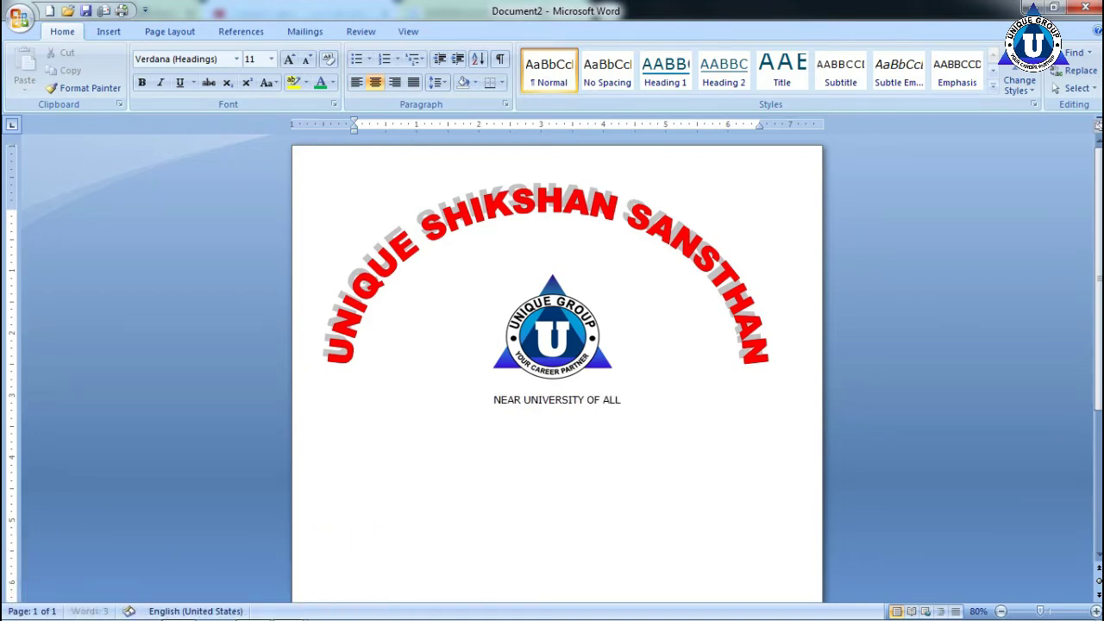
type("AHABAD")
key("BackSpace")
key("BackSpace")
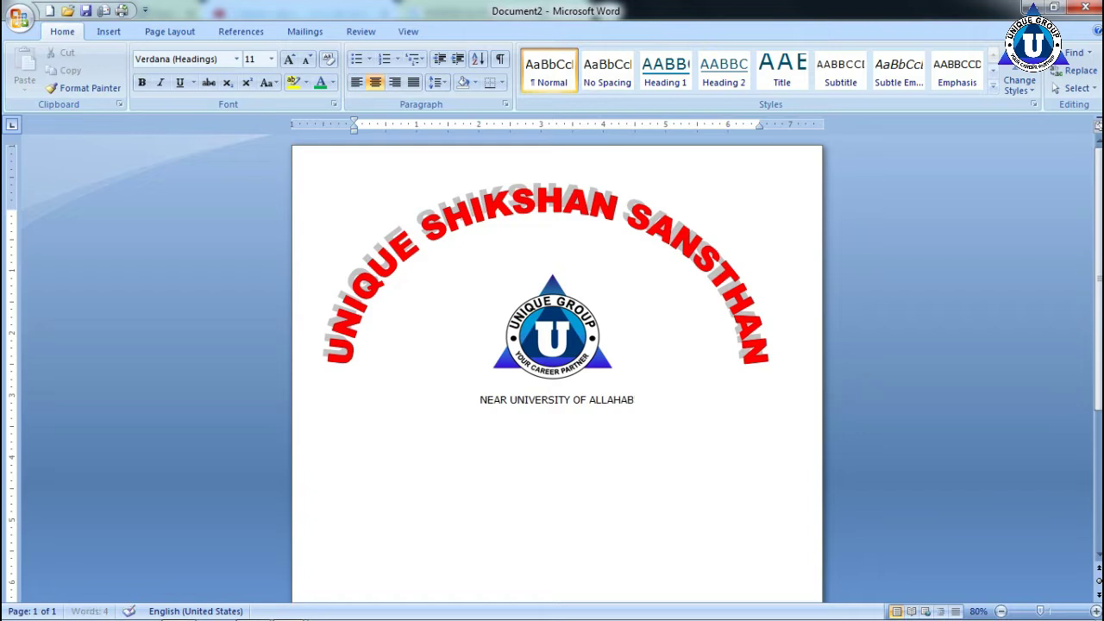
type("AD SALORI")
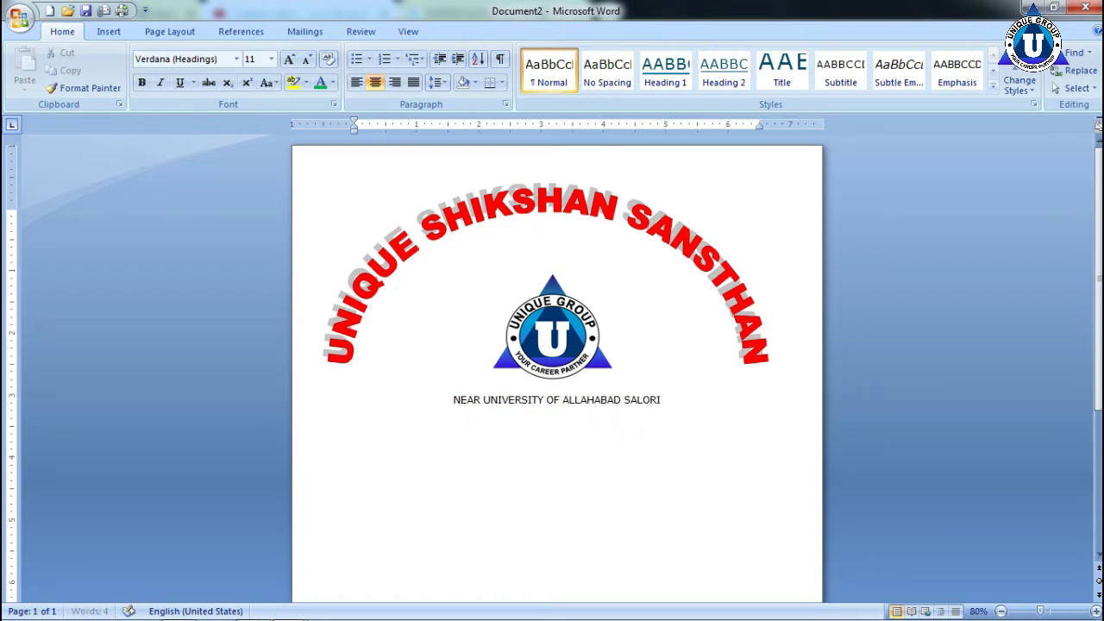
type(" PRAYA")
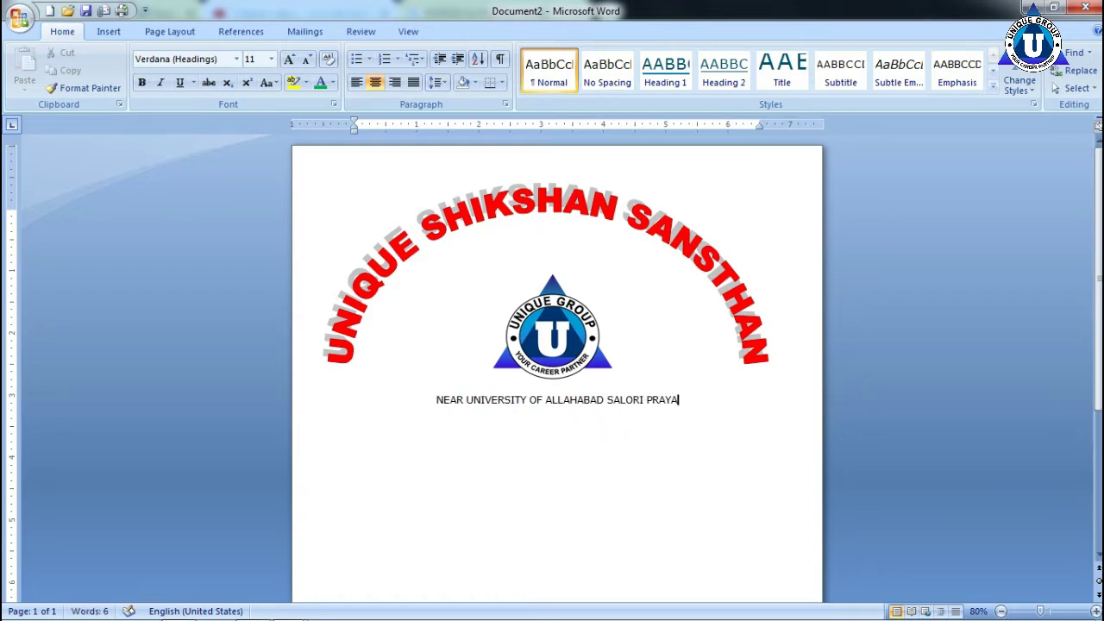
type("GRAJ")
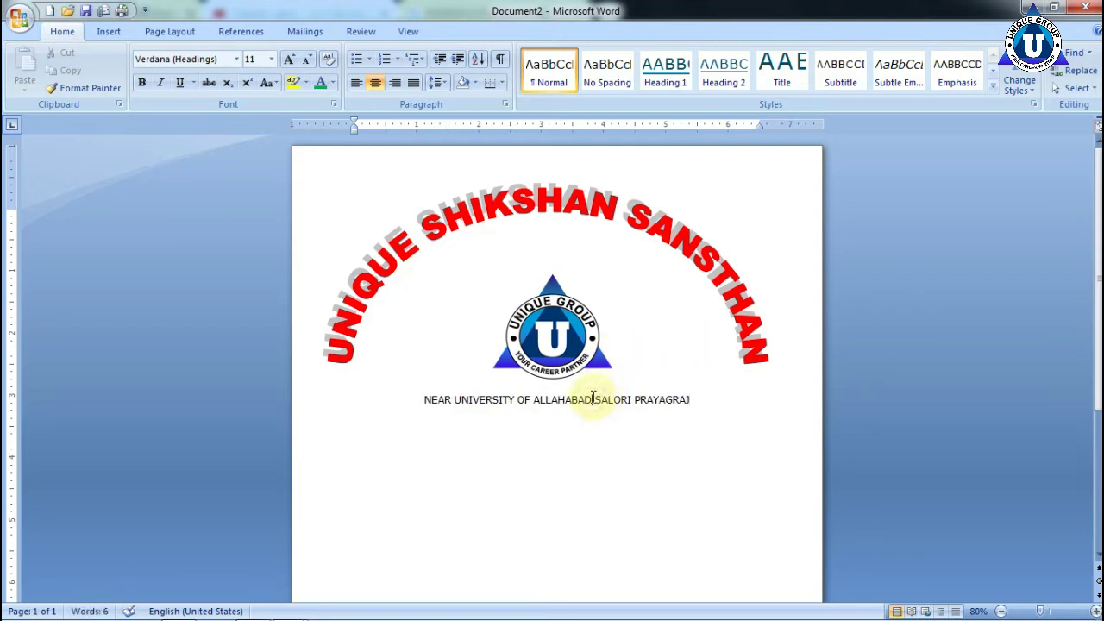
left_click(592, 400)
key("Return")
left_click_drag(611, 423, 494, 402)
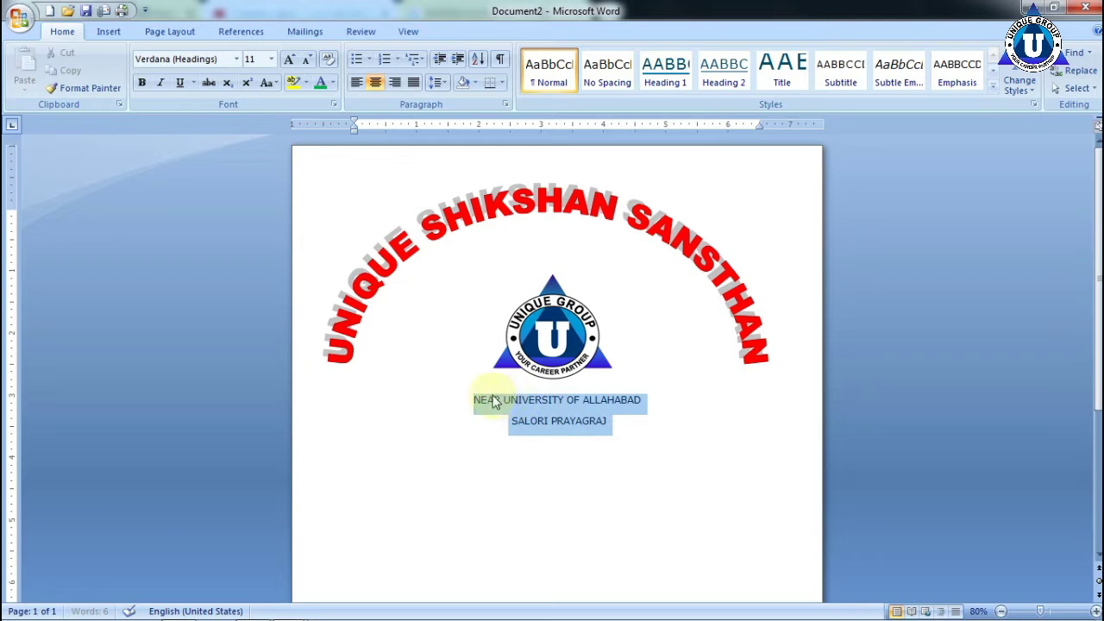
Set both address lines to the Elephant font at 18 points.
left_click(235, 58)
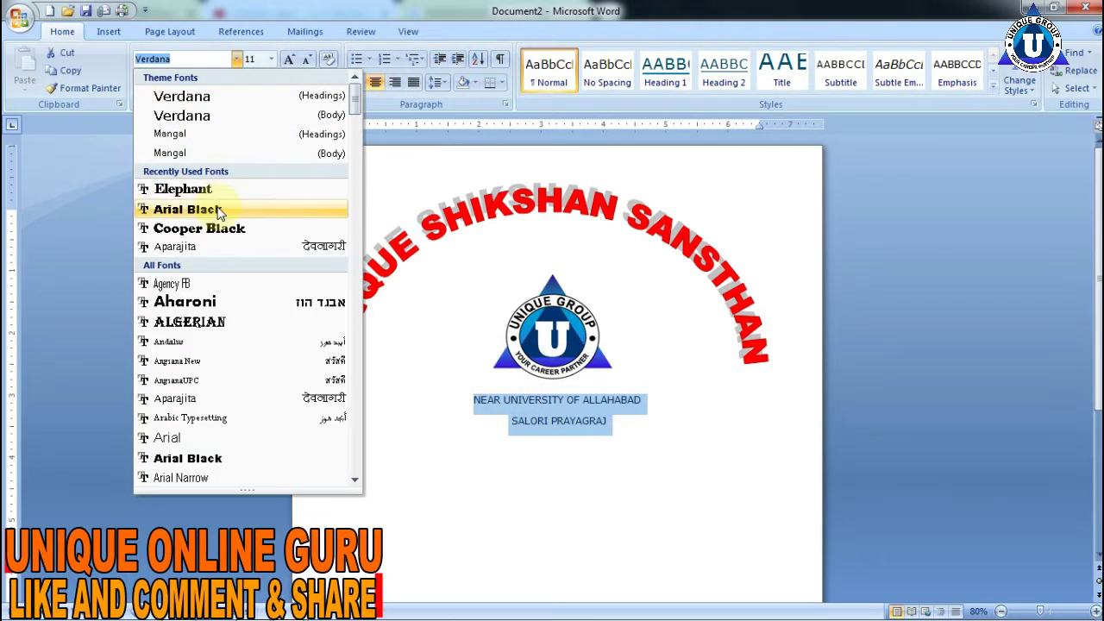
left_click(222, 188)
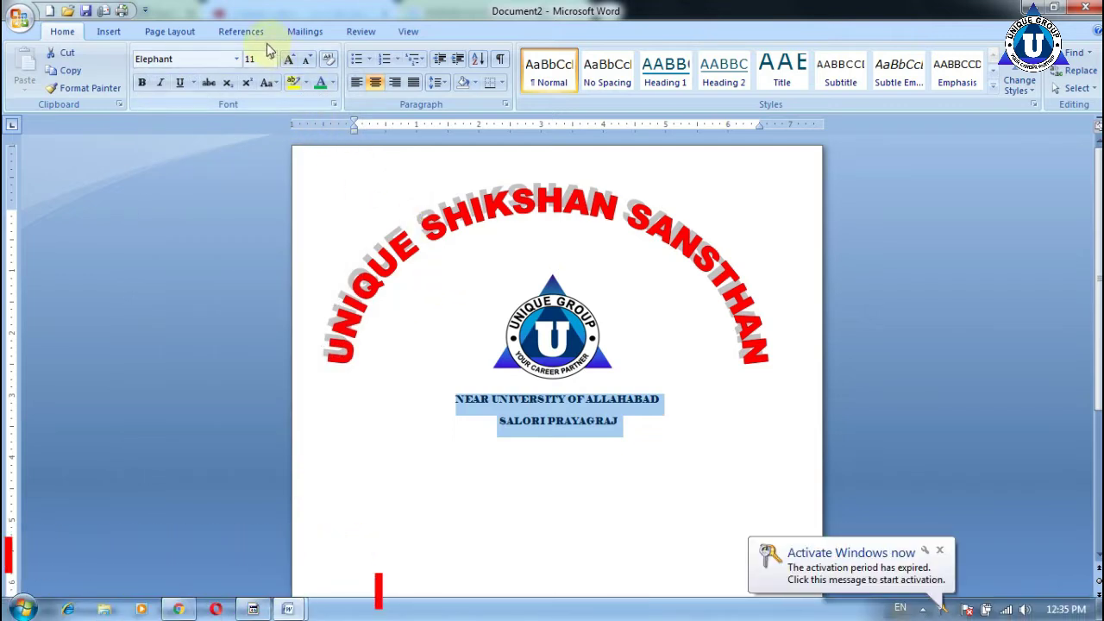
left_click(288, 59)
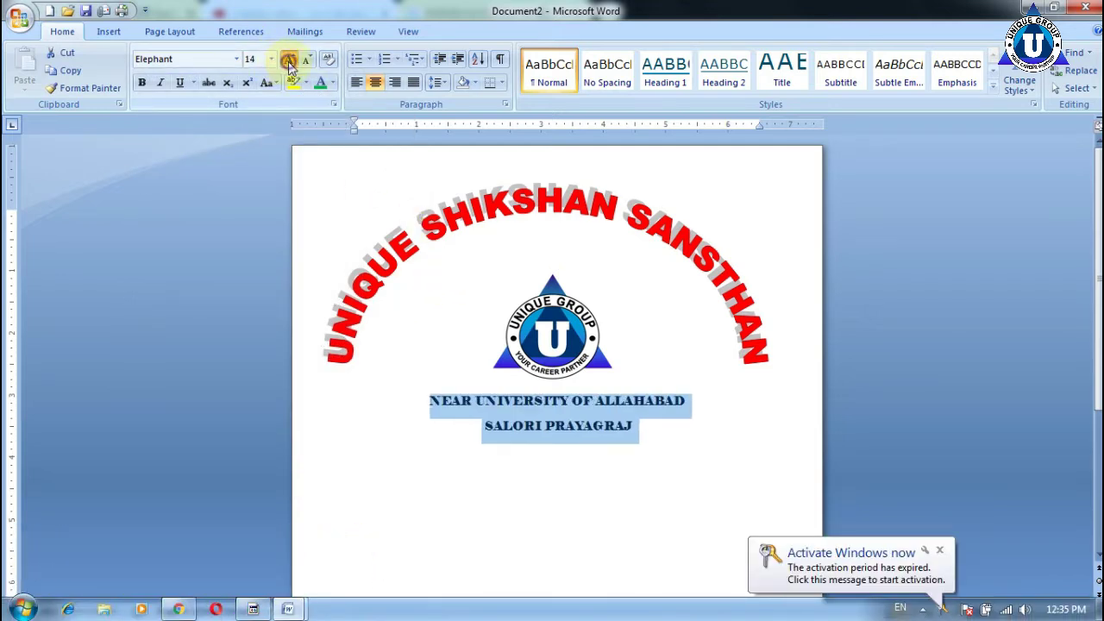
left_click(289, 59)
left_click(289, 58)
left_click(289, 59)
left_click(288, 59)
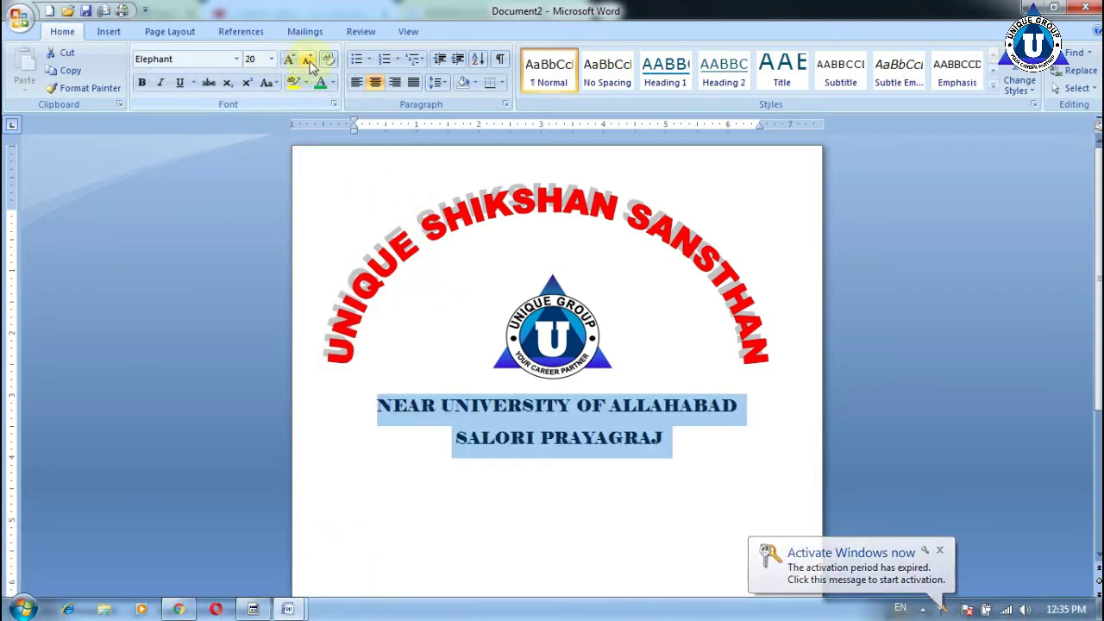
left_click(306, 58)
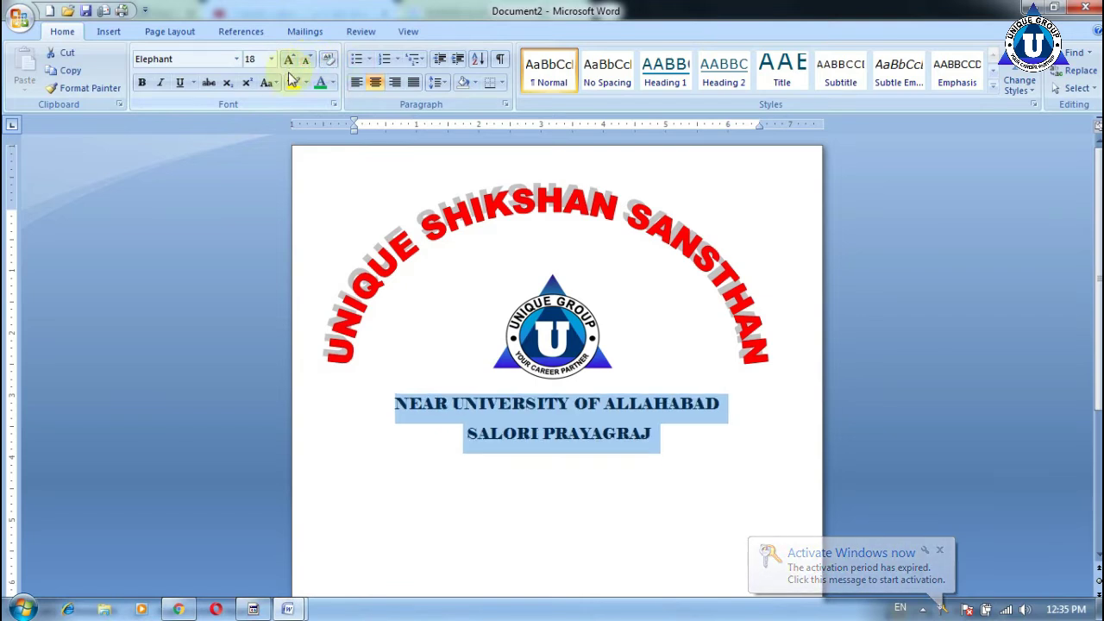
Highlight the address lines in yellow and colour their text purple.
left_click(332, 82)
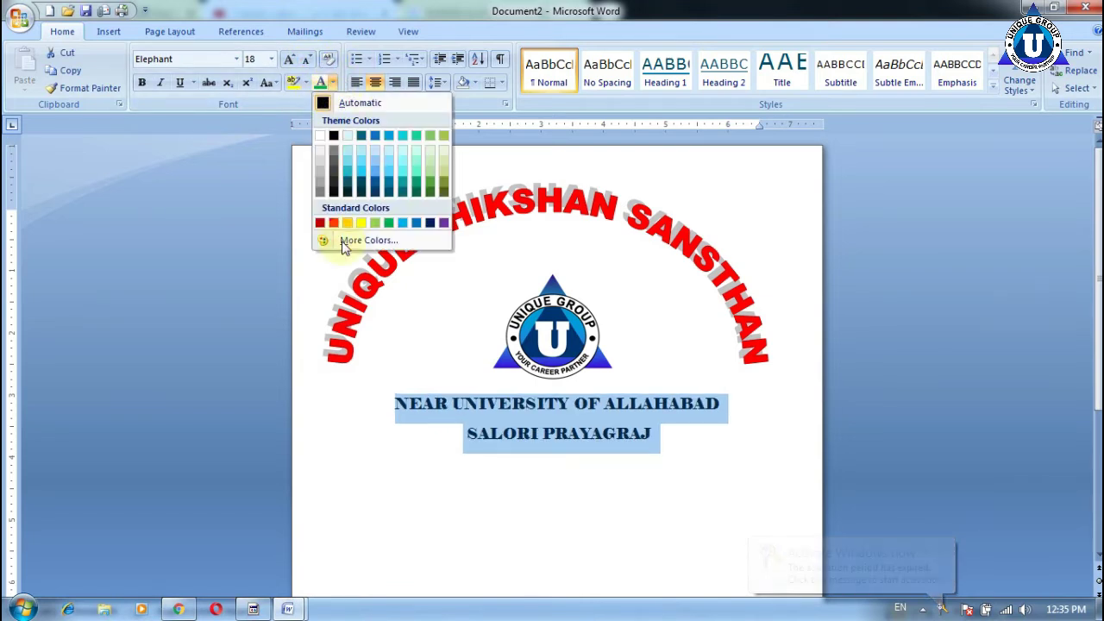
left_click(402, 222)
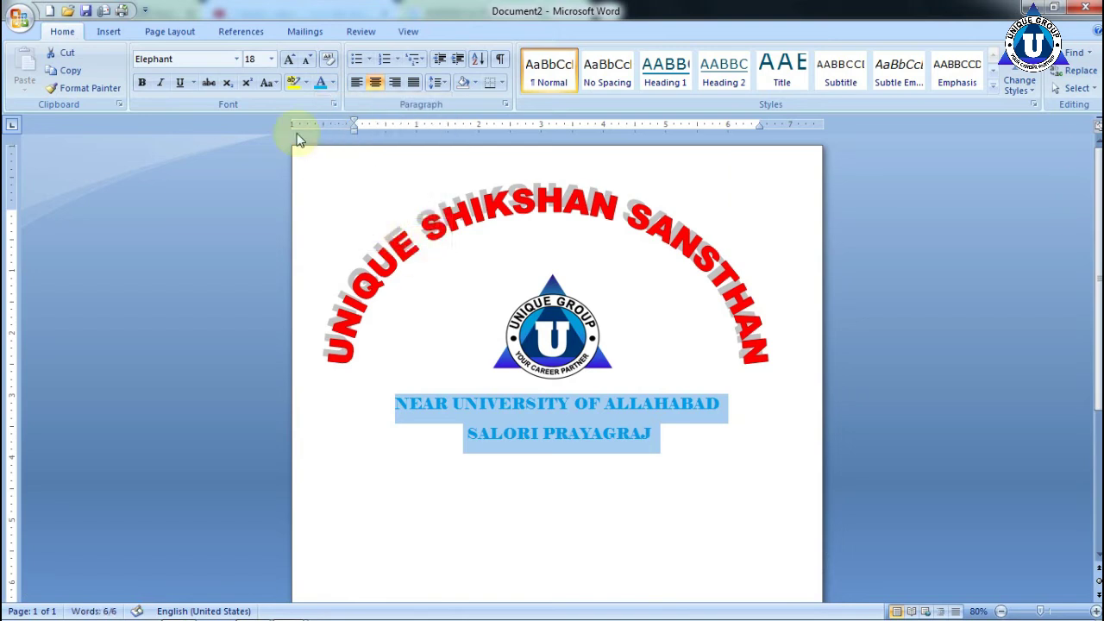
left_click(306, 82)
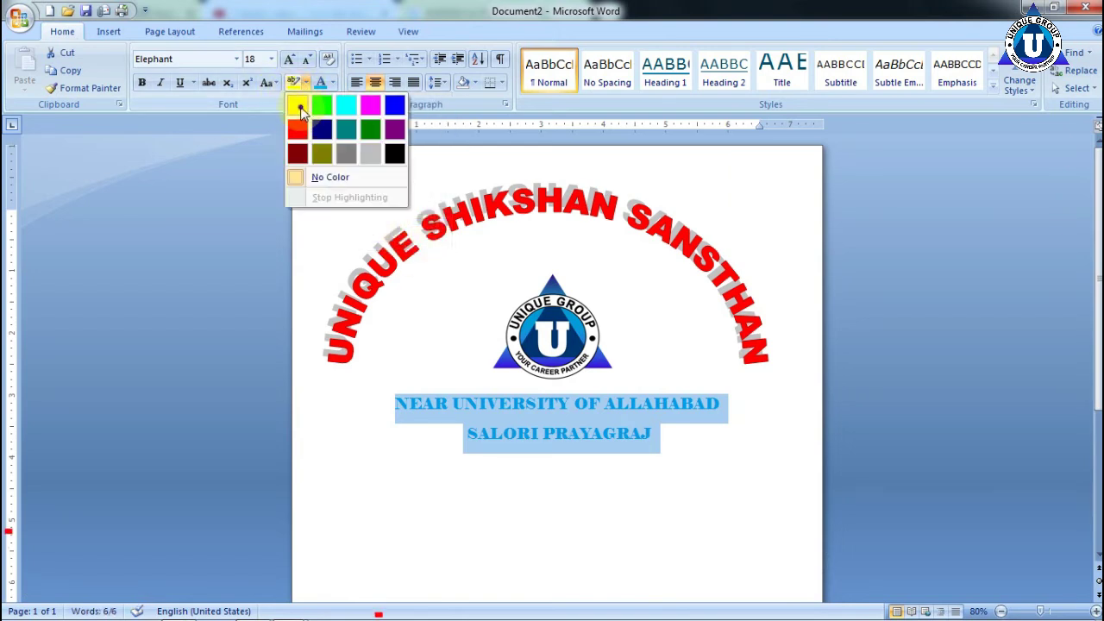
left_click(297, 105)
left_click(675, 426)
left_click_drag(622, 424, 394, 398)
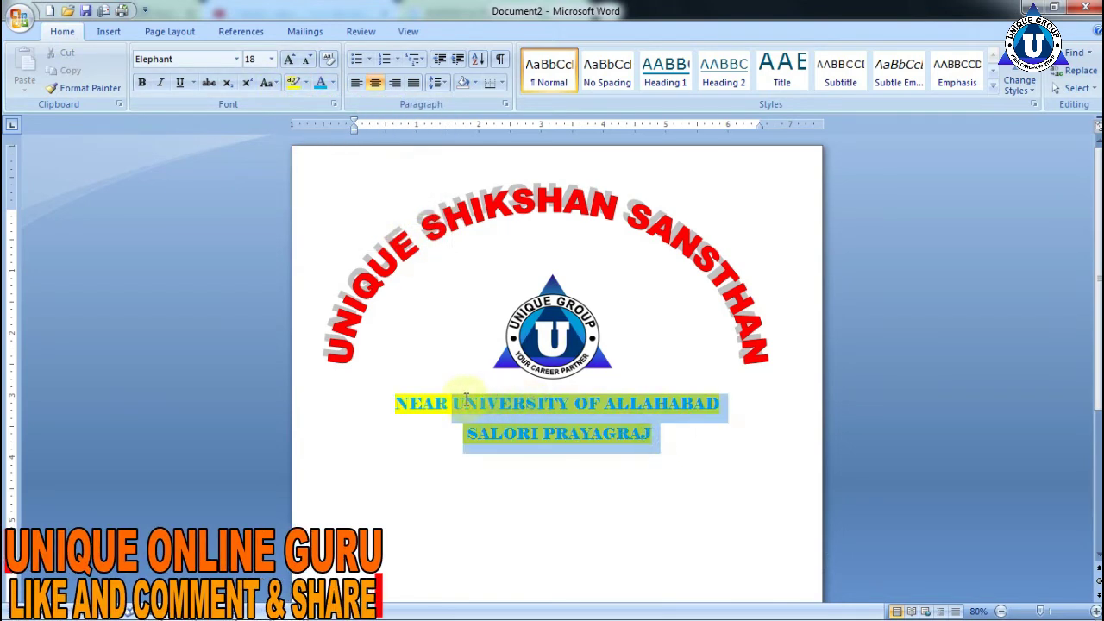
left_click(332, 82)
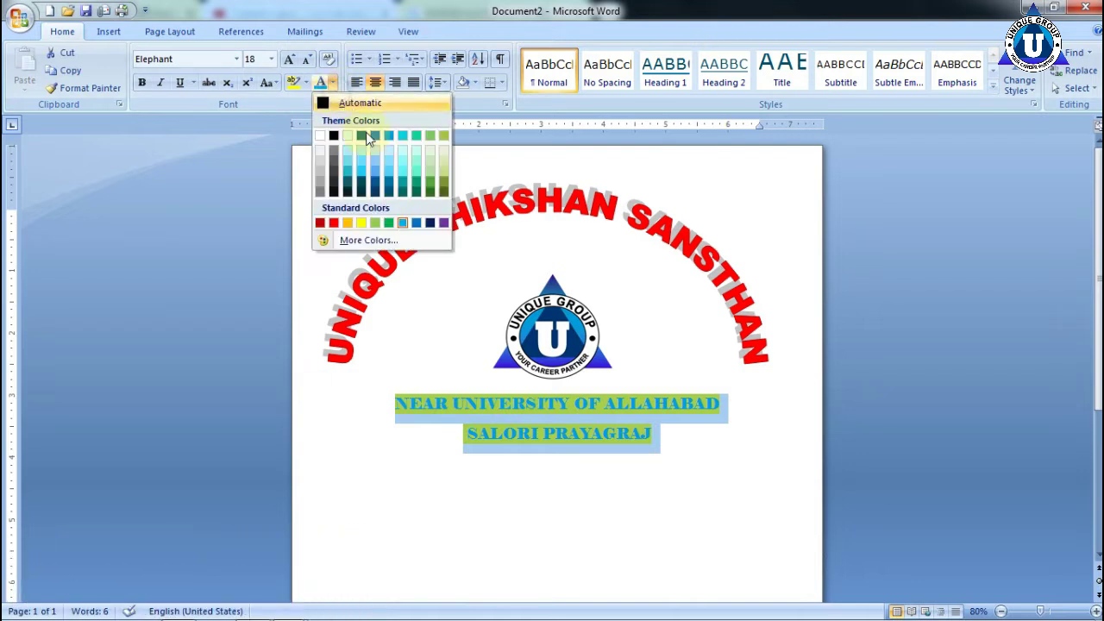
left_click(443, 222)
left_click(652, 435)
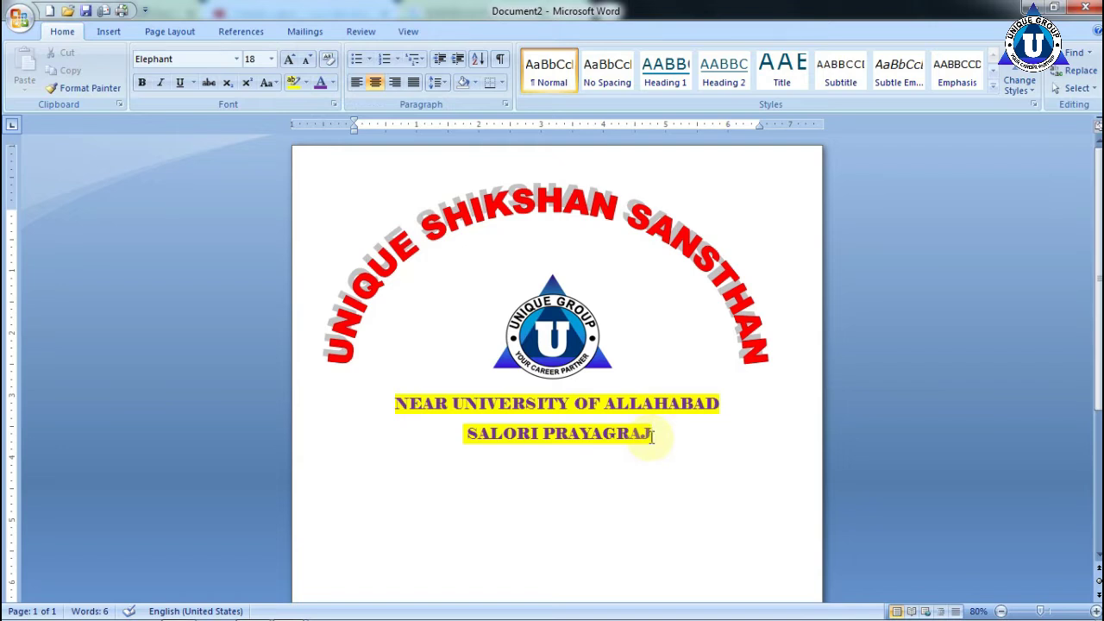
key("Return")
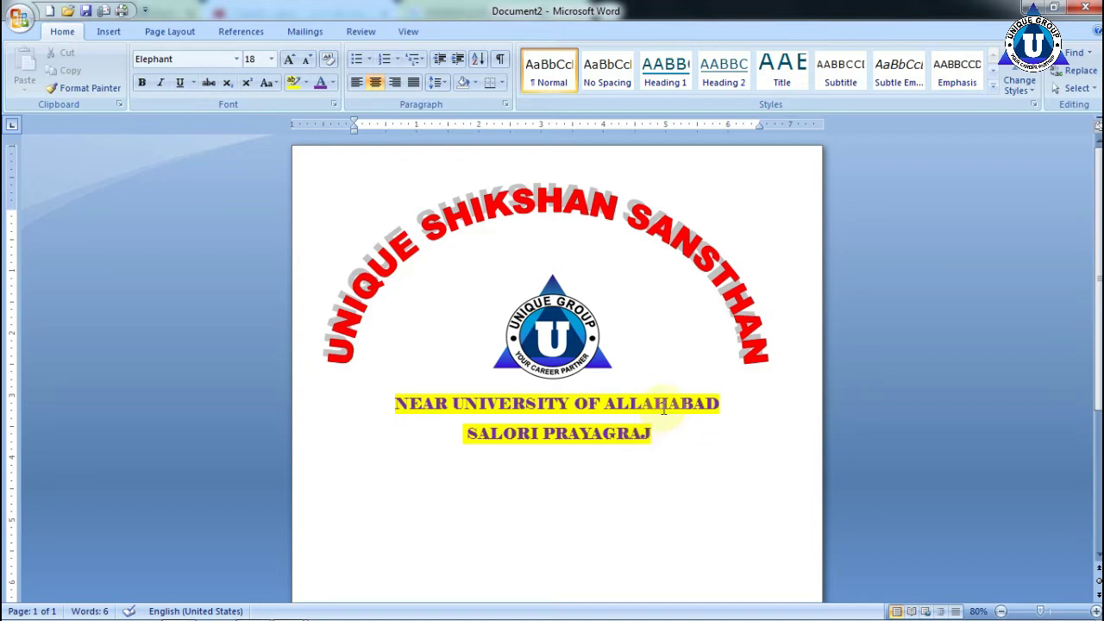
Add a centred 22-point 'Session 2020-21' line below the address, followed by an empty line.
type("sSession")
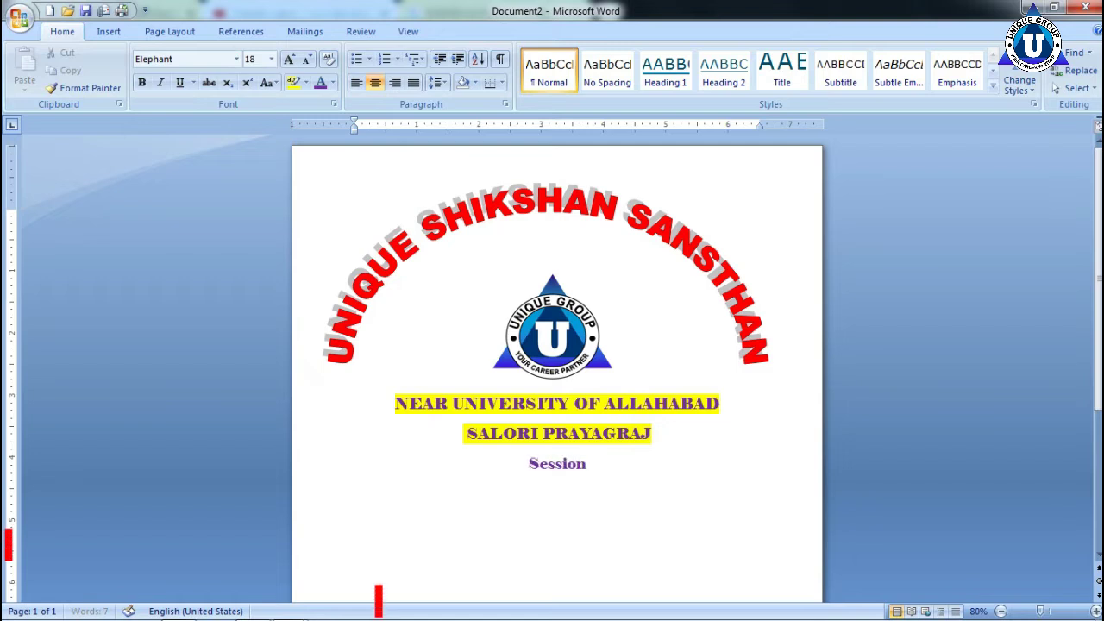
type(" 20")
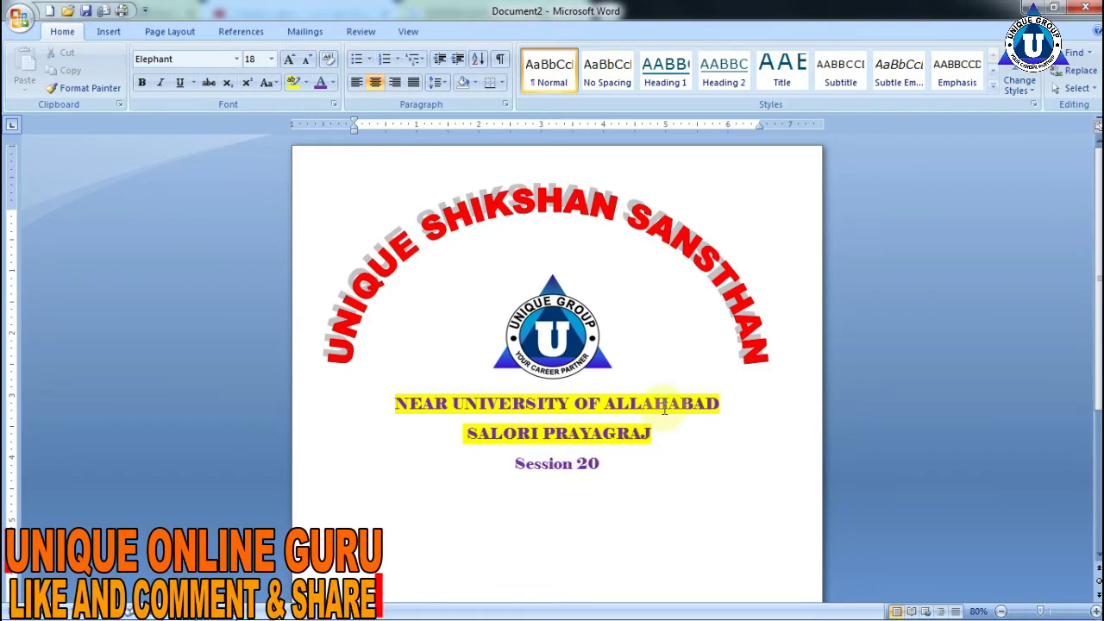
type("20")
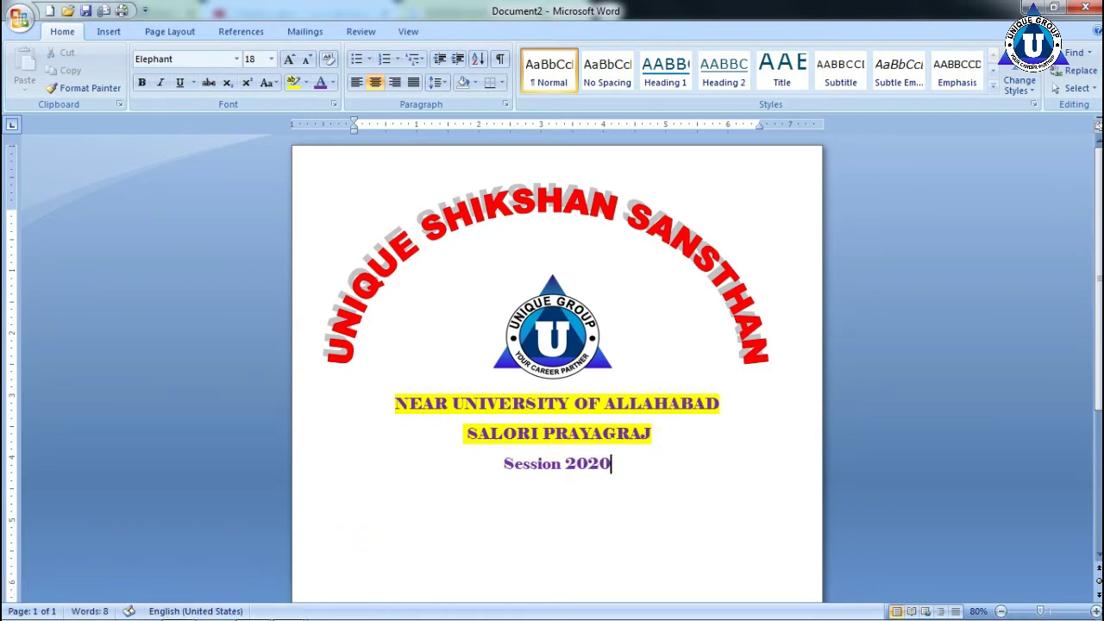
type("-21")
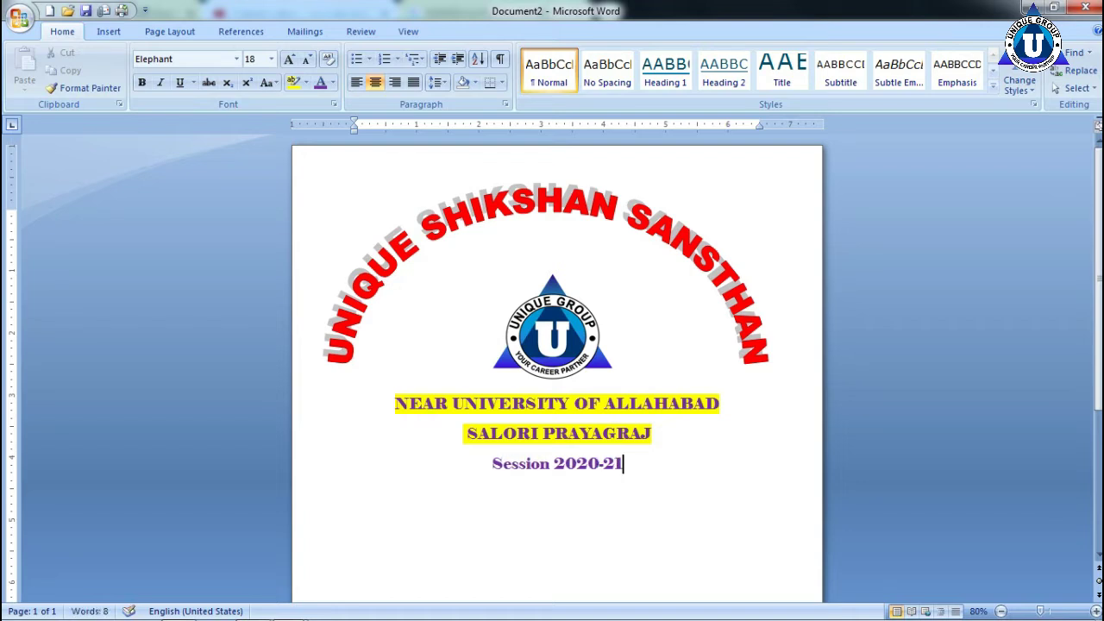
left_click_drag(648, 466, 475, 461)
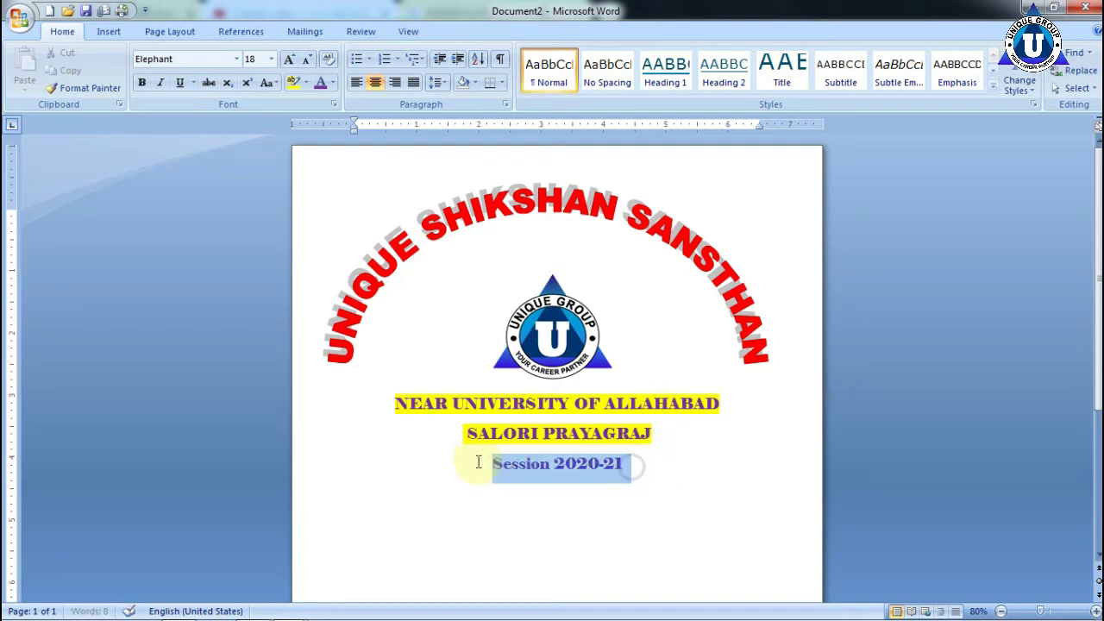
left_click(287, 60)
left_click(287, 60)
left_click(287, 60)
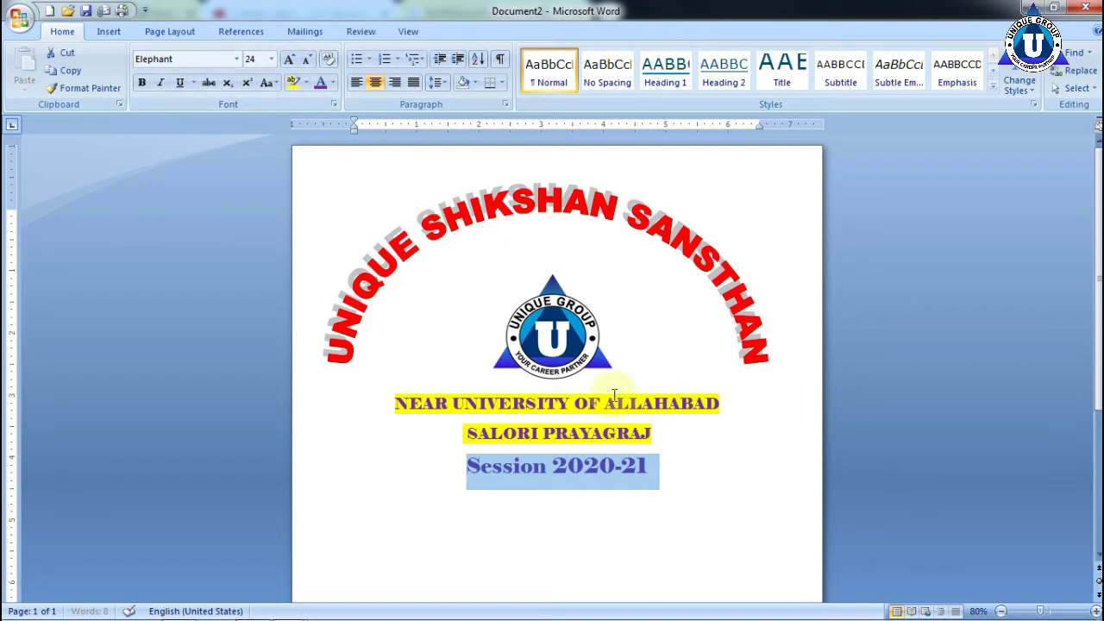
left_click(306, 58)
left_click(668, 456)
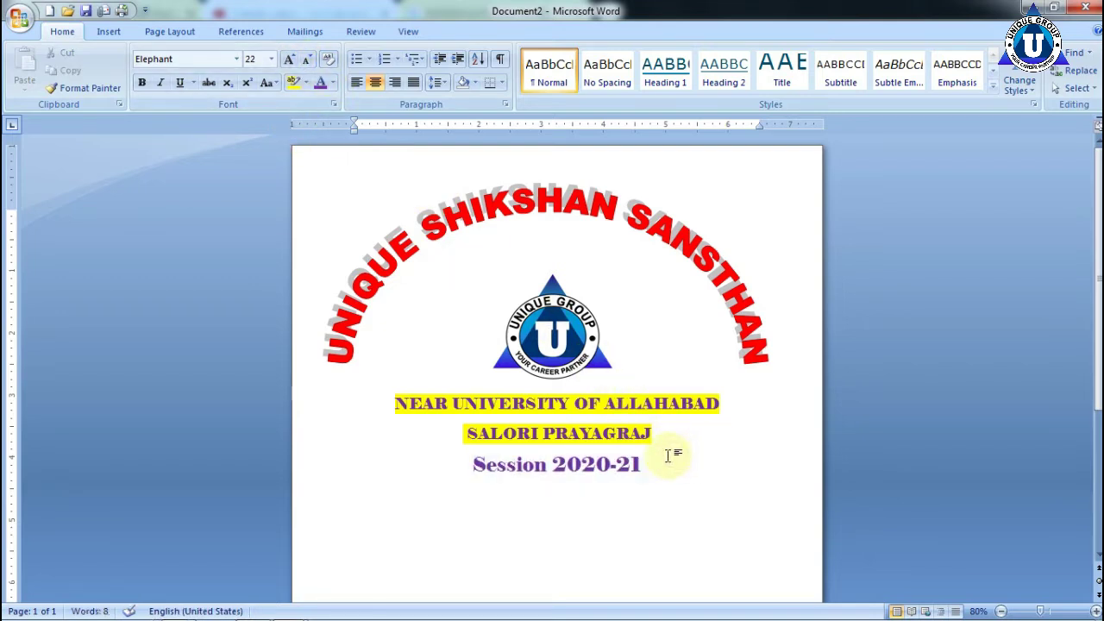
type("\\")
key("Return")
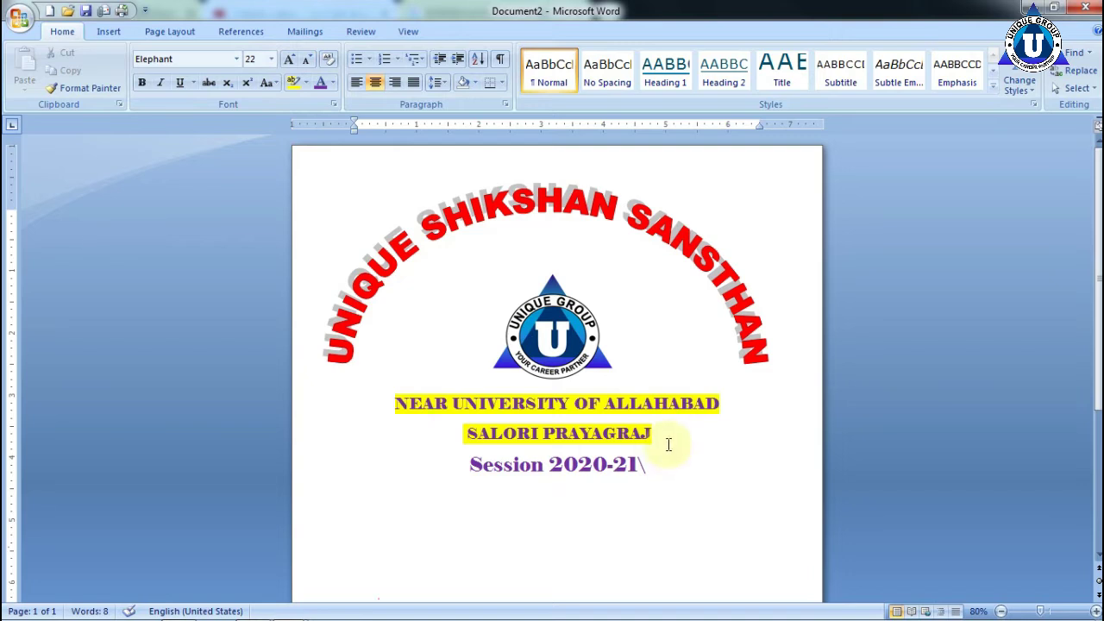
left_click(666, 455)
key("BackSpace")
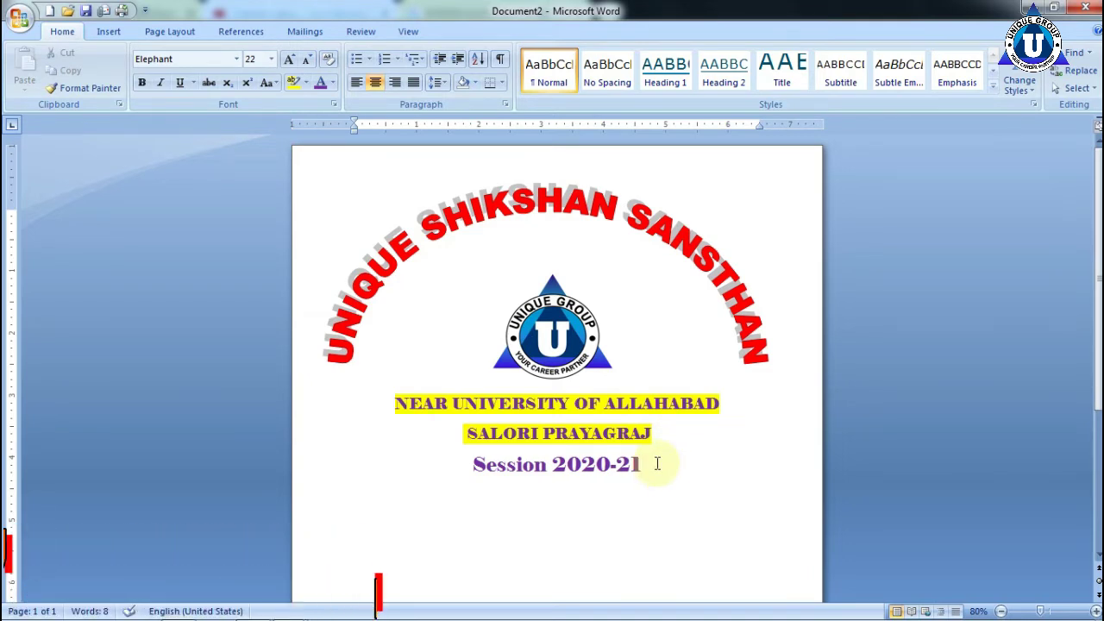
key("Return")
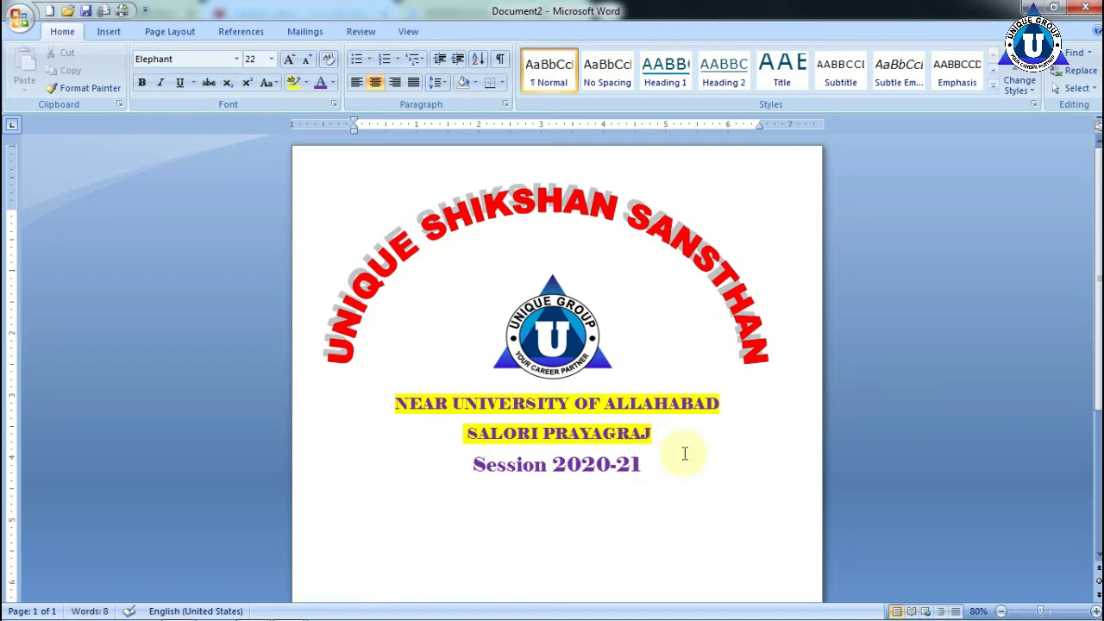
Insert a rainbow 'Computer Matter' WordArt below the session line and enlarge it.
left_click(109, 33)
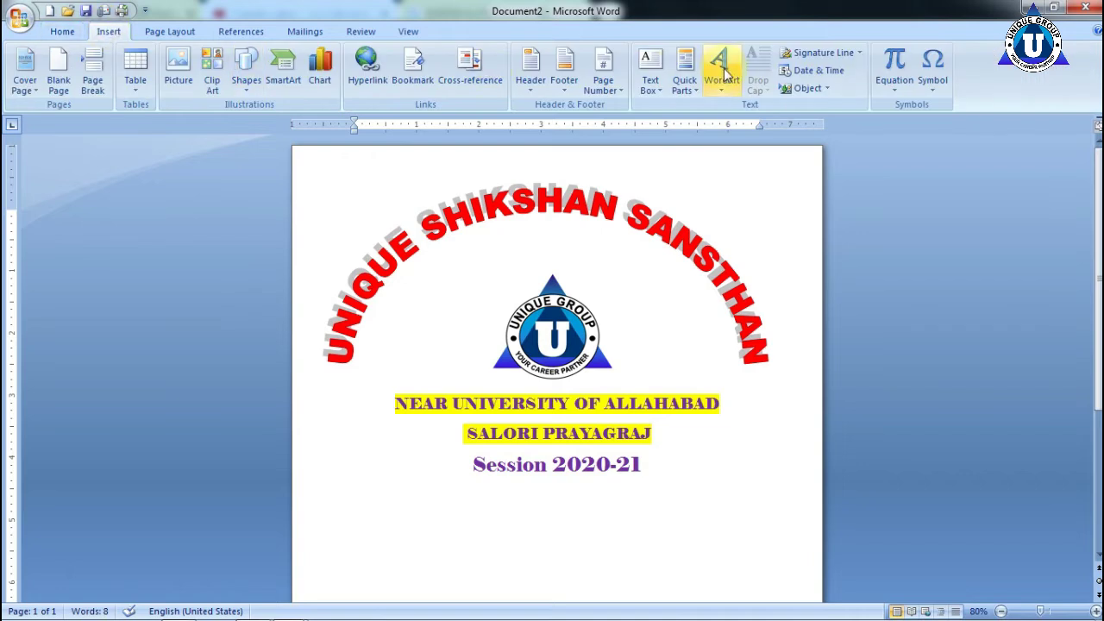
left_click(721, 67)
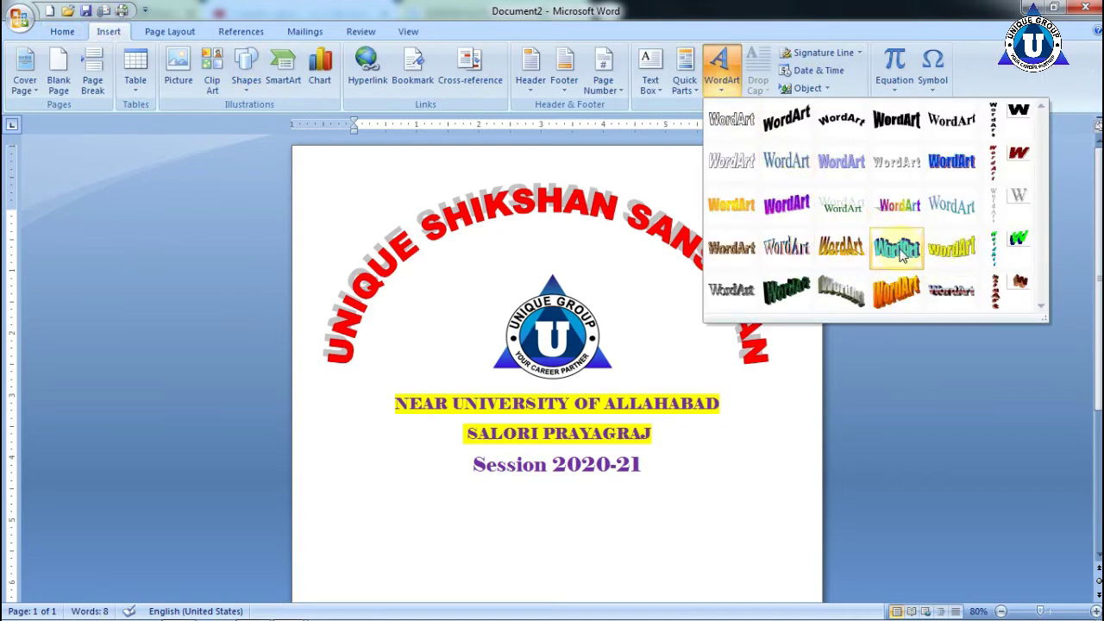
left_click(892, 205)
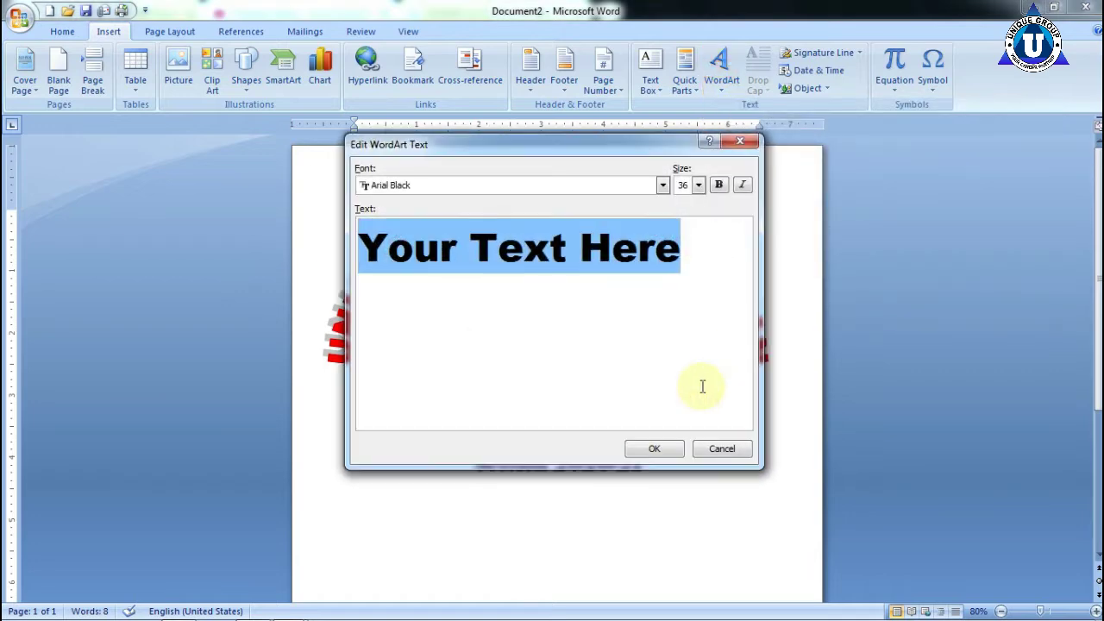
type("co")
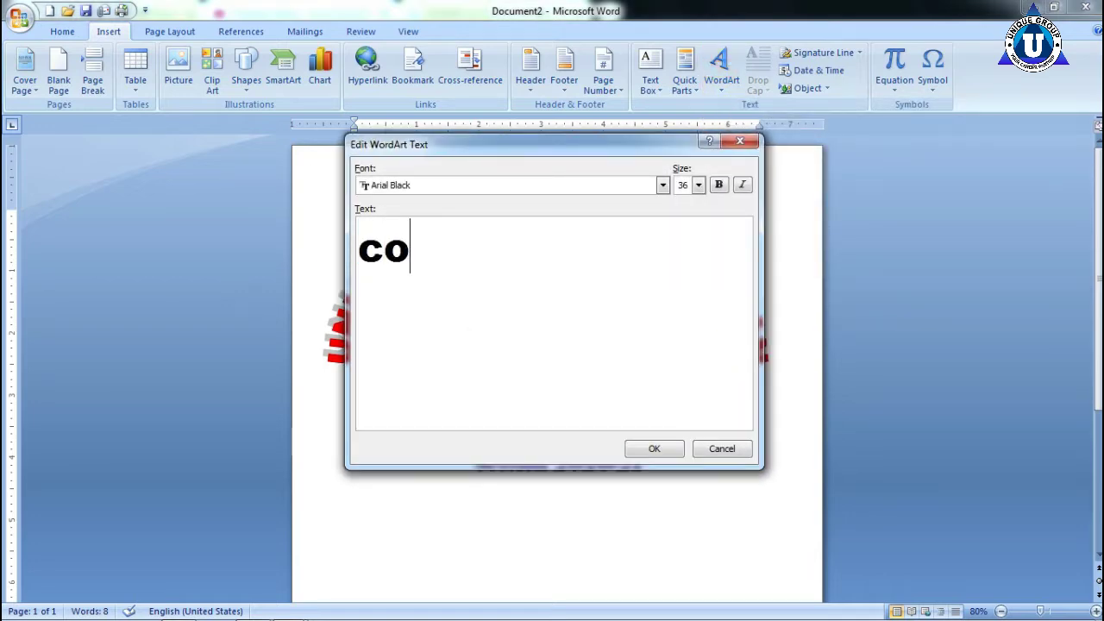
type("m")
key("BackSpace")
key("BackSpace")
key("BackSpace")
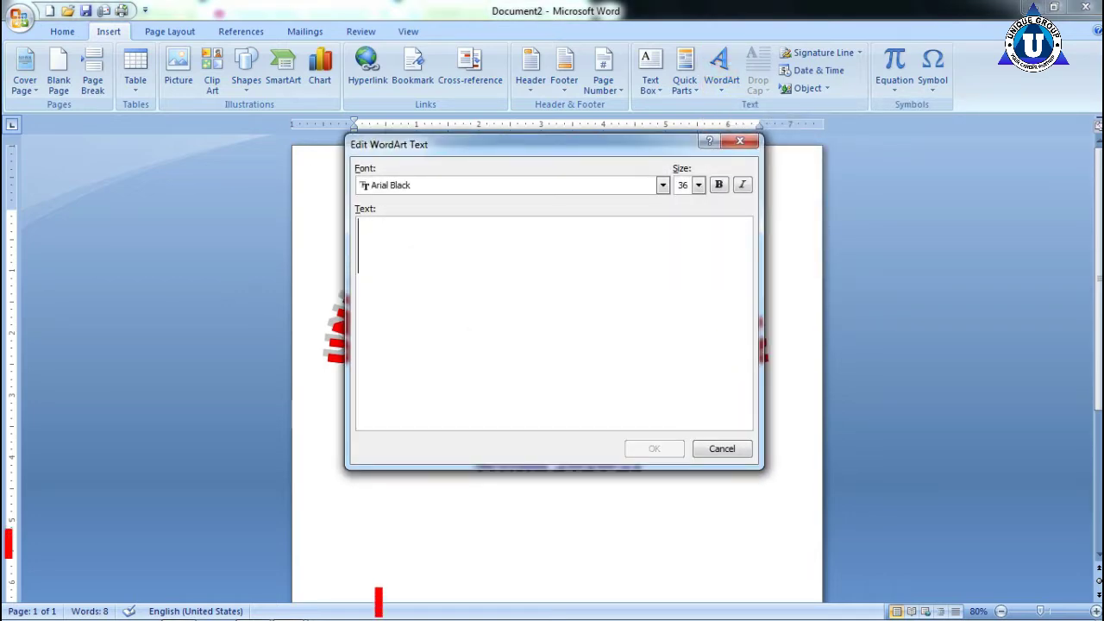
type("Computer ")
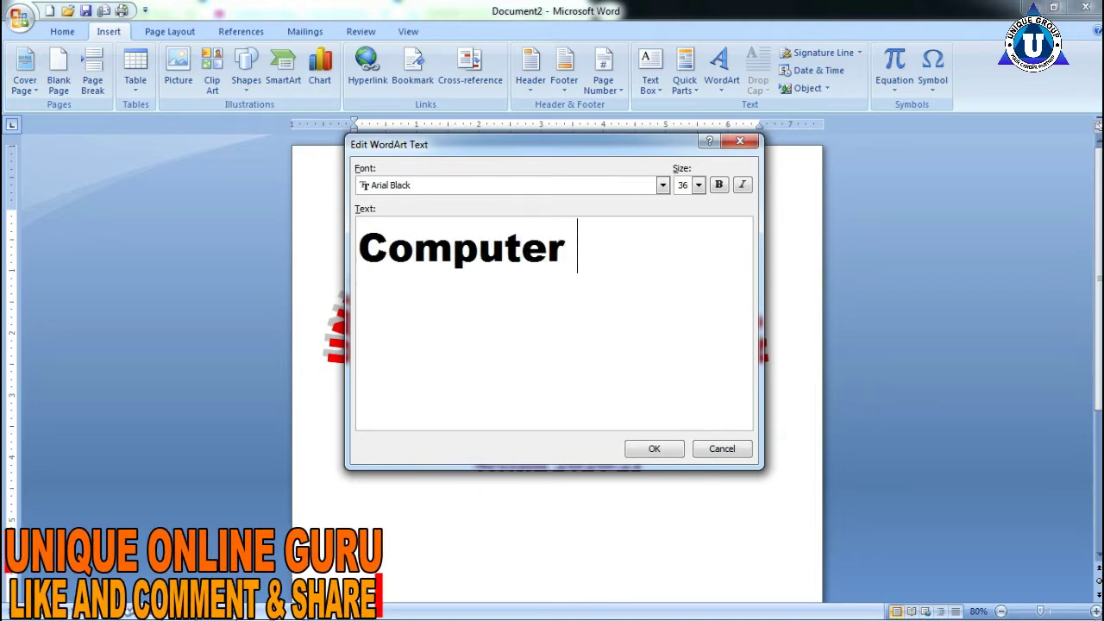
type("M")
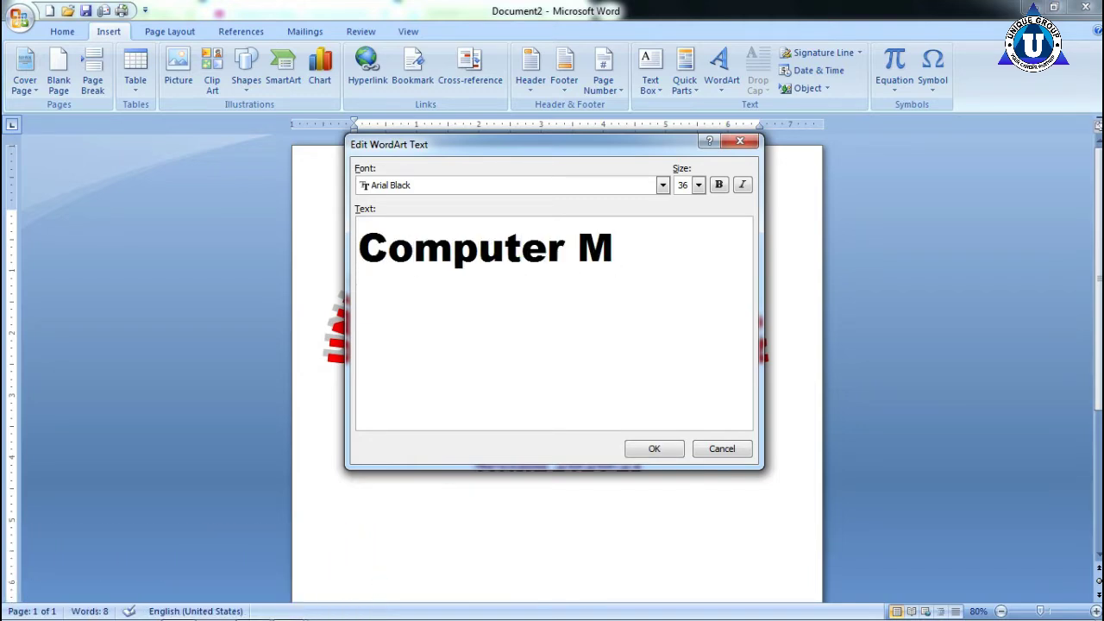
type("ate")
key("BackSpace")
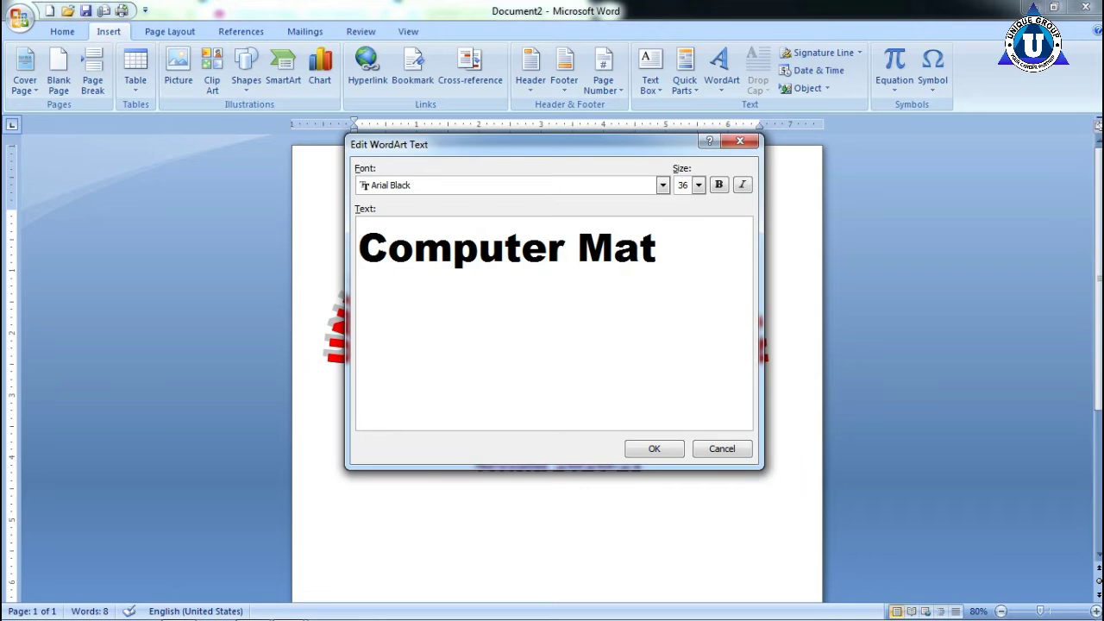
type("ter")
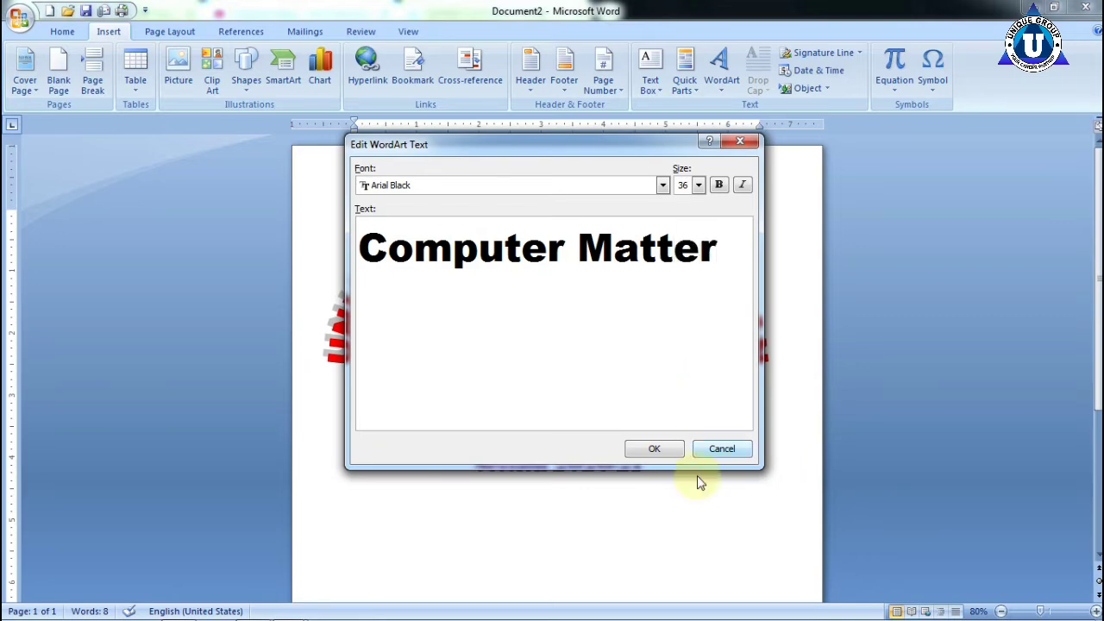
left_click(674, 457)
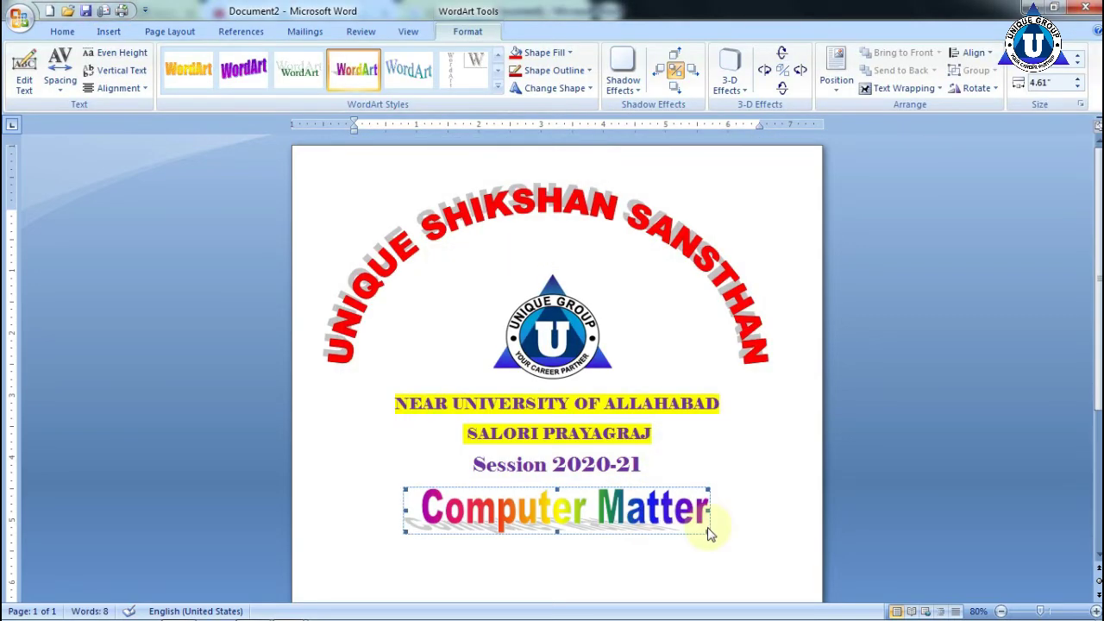
left_click_drag(705, 530, 757, 537)
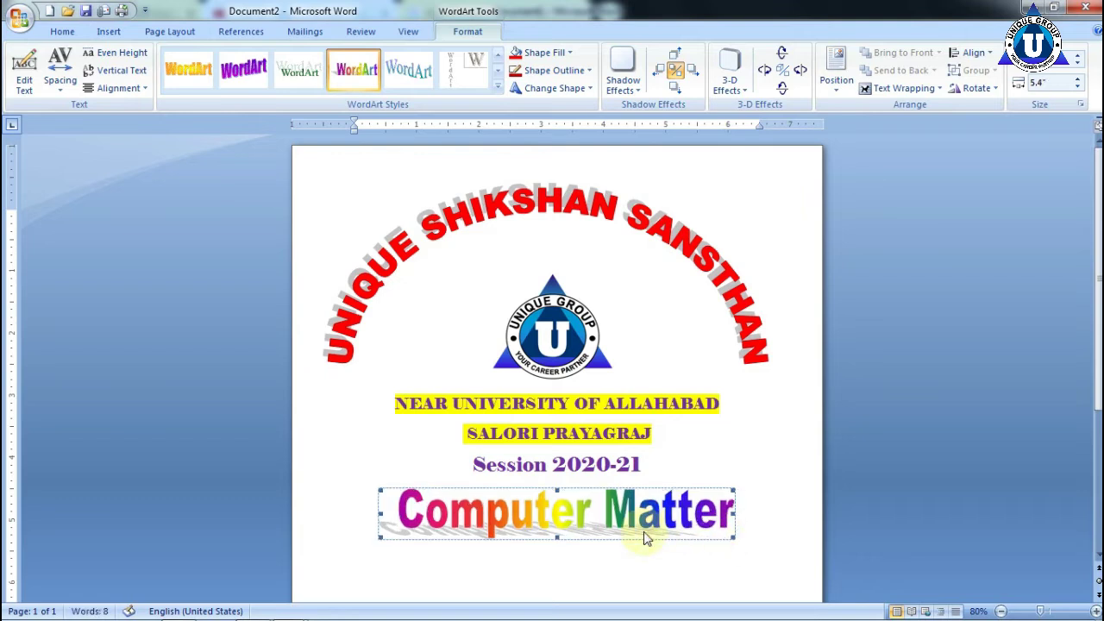
left_click(757, 536)
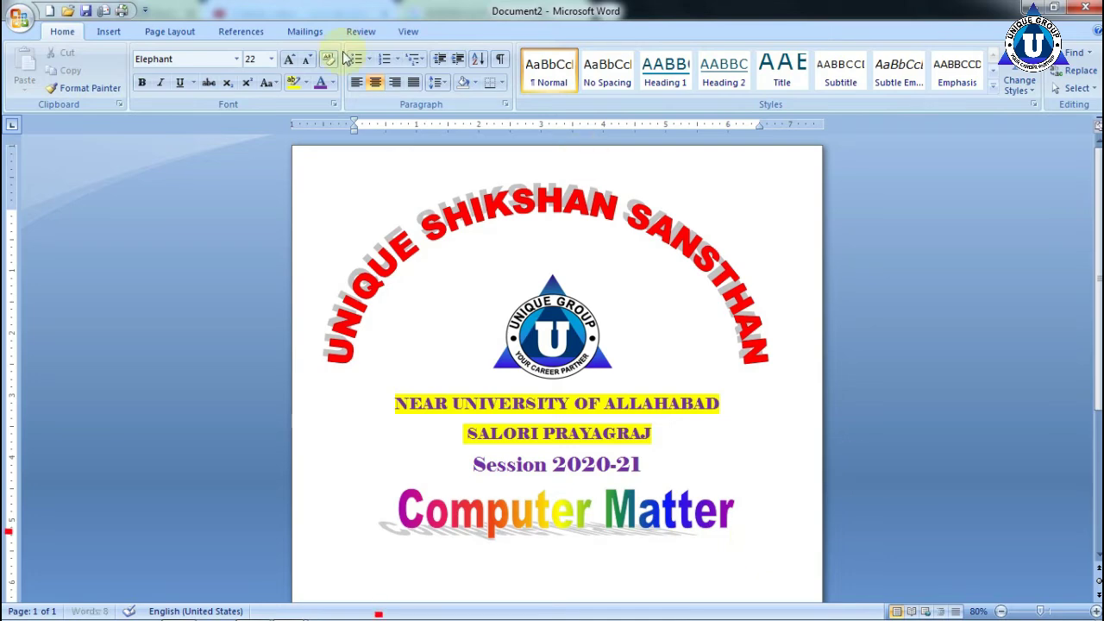
left_click(109, 31)
Insert a yellow dotted 'M.S.Word' WordArt below Computer Matter and enlarge it slightly.
left_click(736, 86)
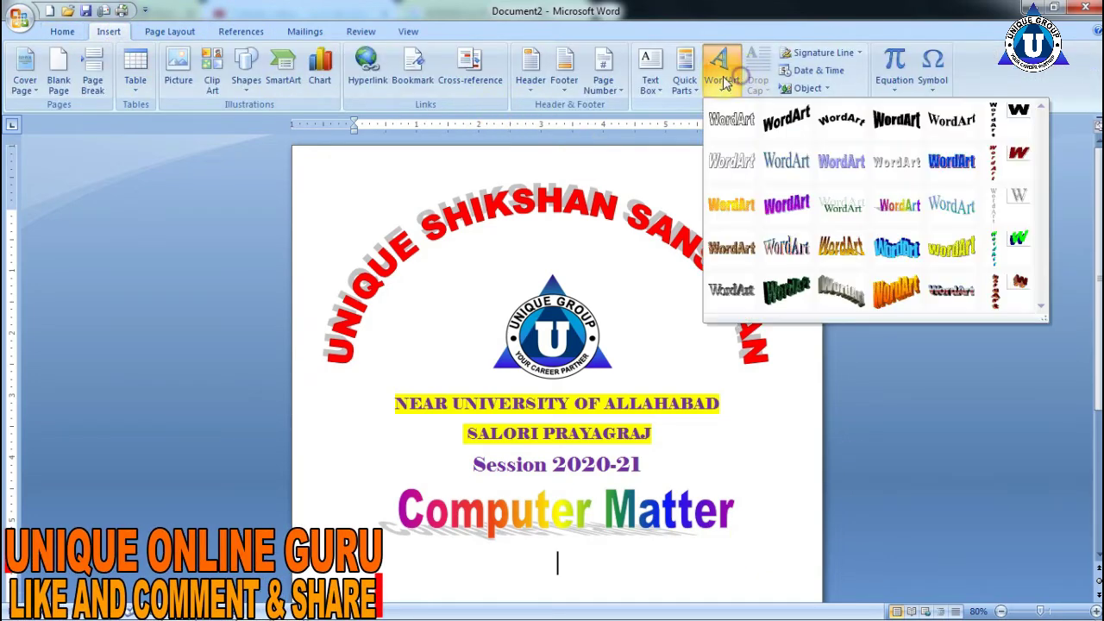
left_click(946, 250)
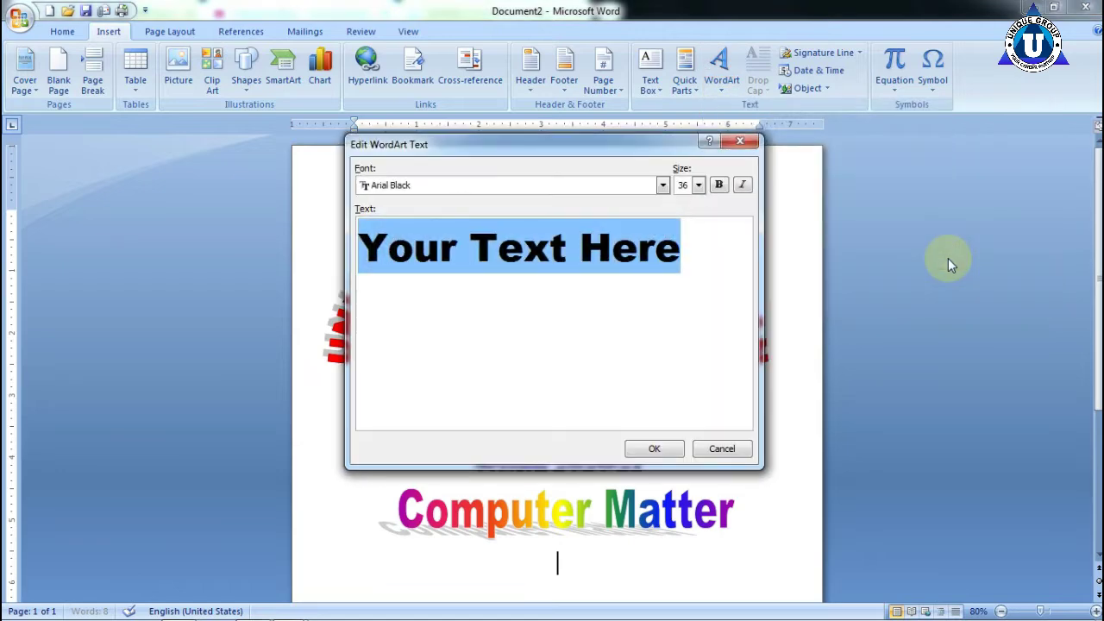
type("m")
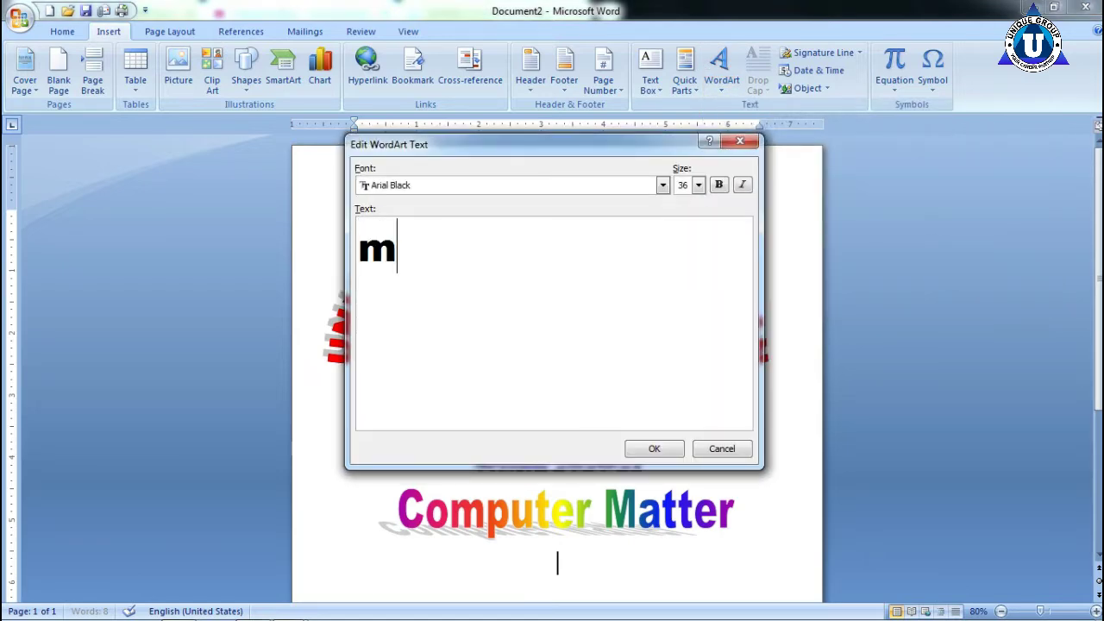
key("BackSpace")
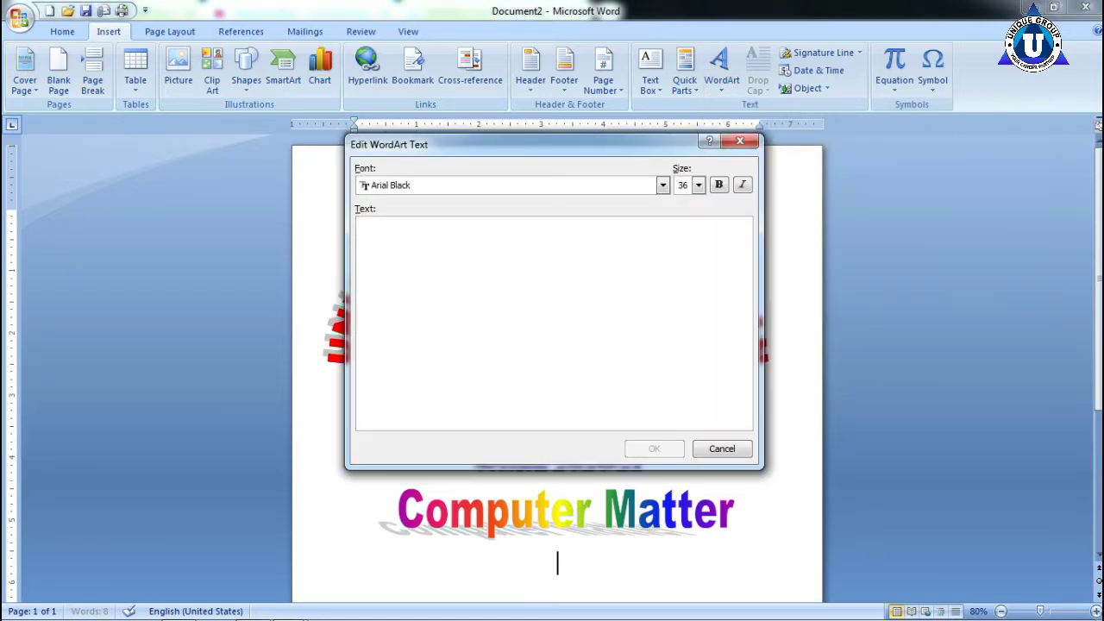
type("M/")
key("BackSpace")
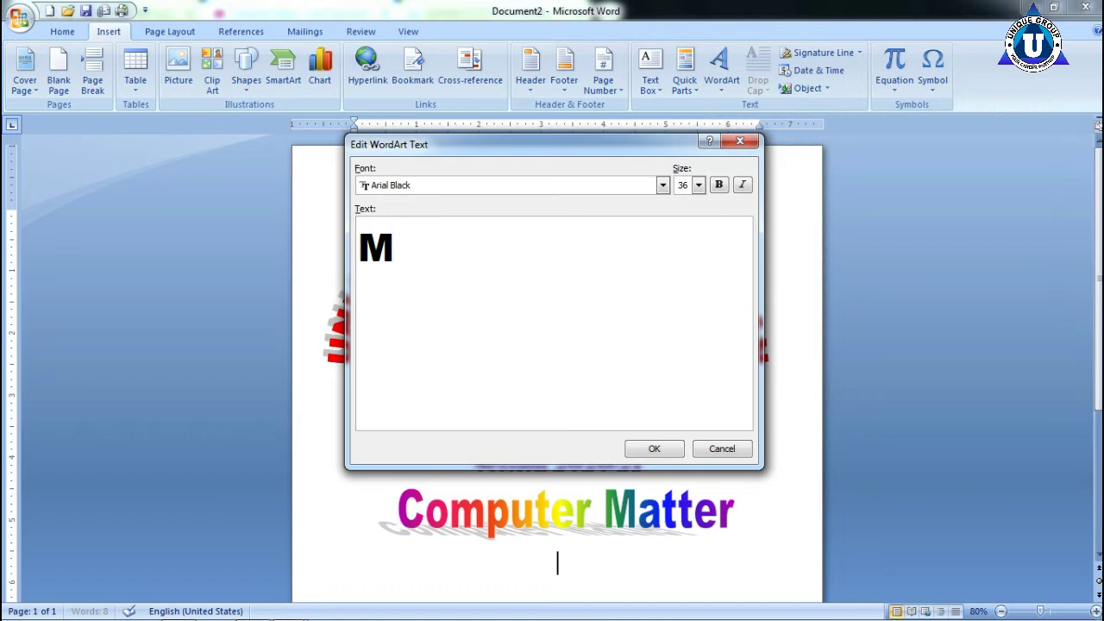
type(">S")
key("BackSpace")
key("BackSpace")
type("S")
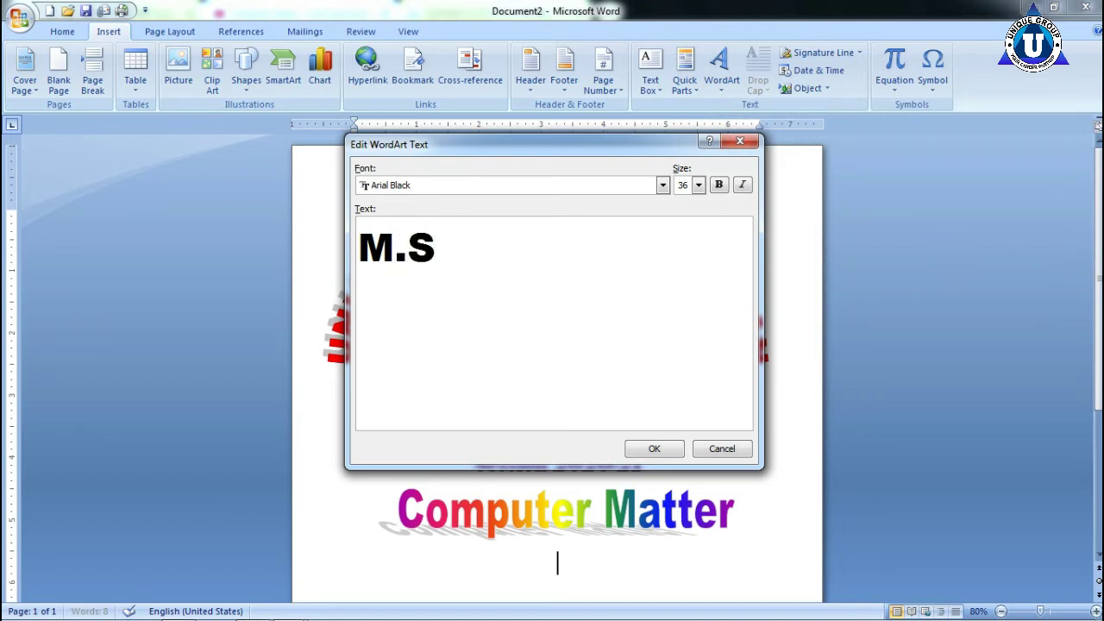
type(".W")
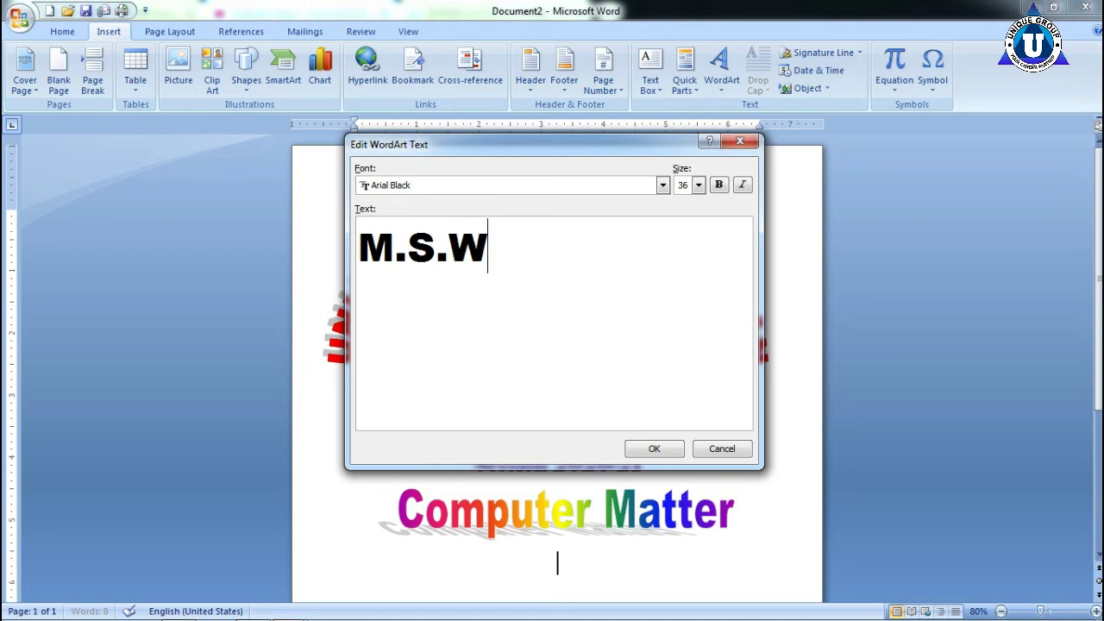
type("ord")
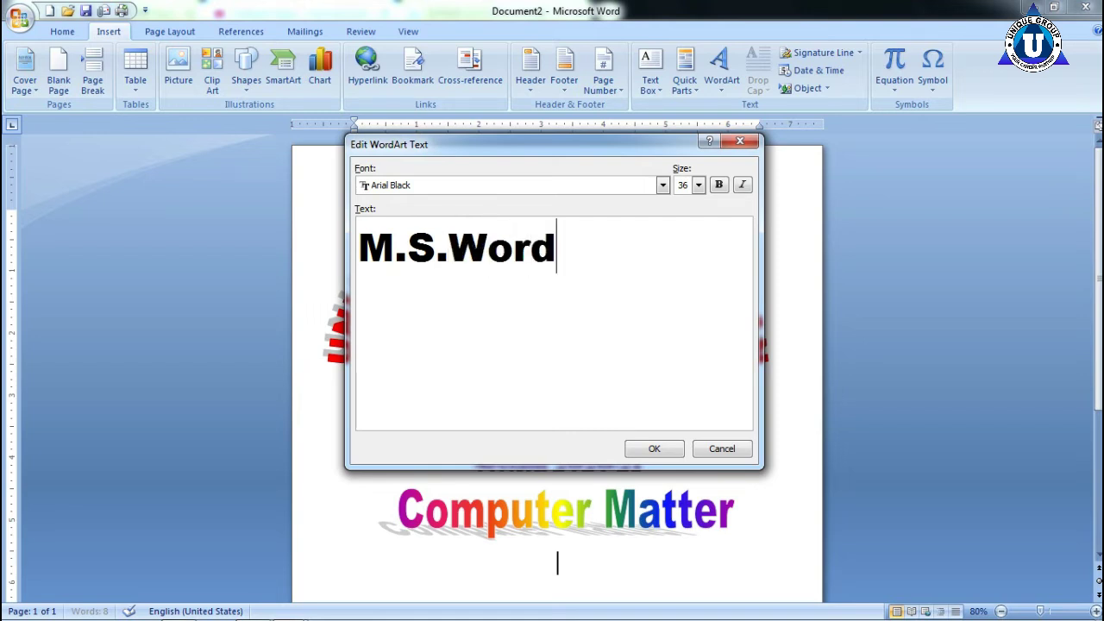
type("f")
key("BackSpace")
left_click(653, 448)
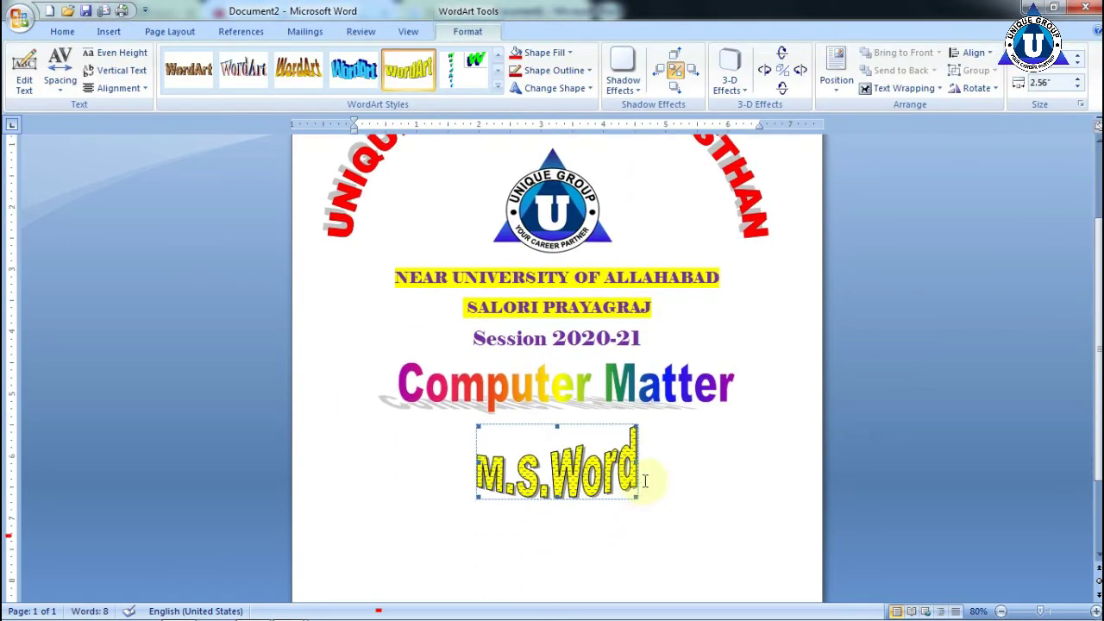
left_click_drag(637, 497, 663, 504)
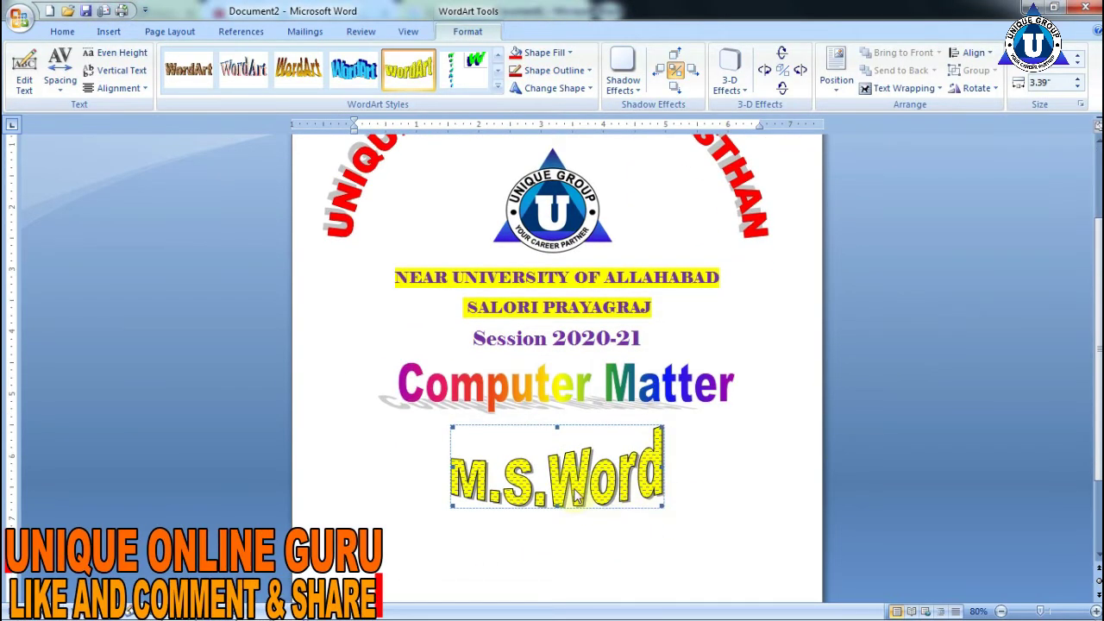
Add a left-aligned 'Submitted To' and 'Submitted By' heading line below M.S.Word.
left_click(743, 485)
scroll(750, 487, "down", 3)
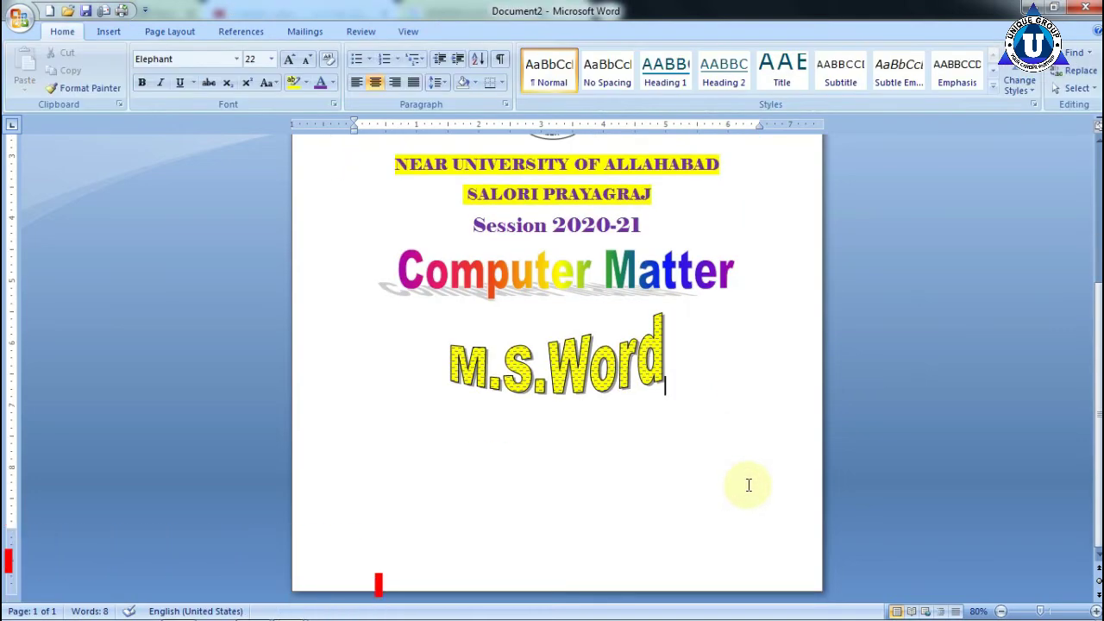
scroll(734, 477, "up", 5)
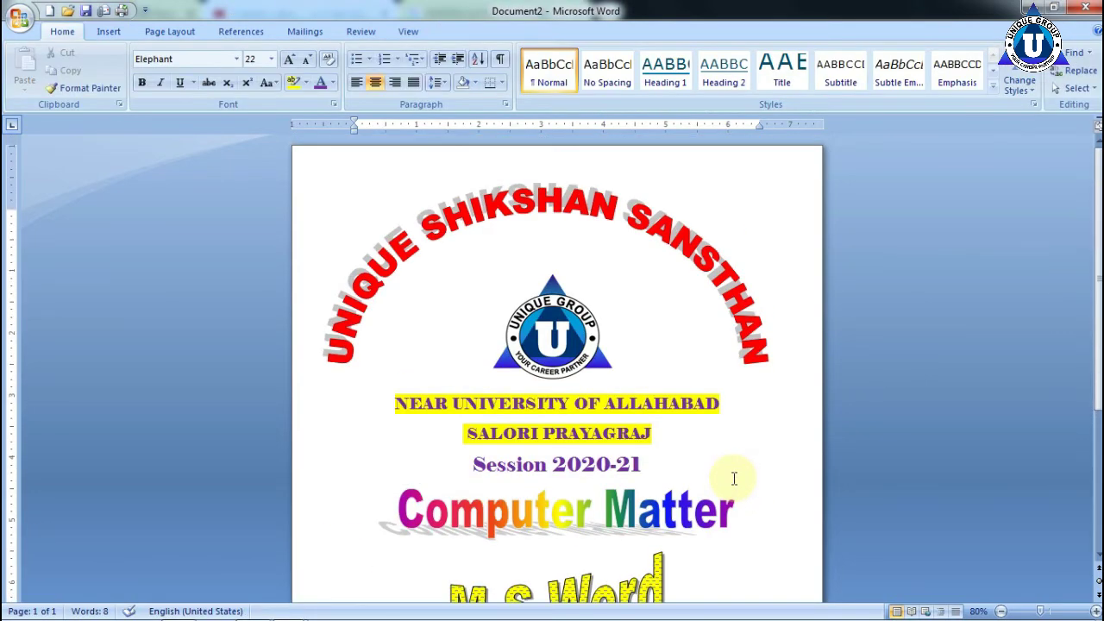
scroll(734, 478, "down", 3)
left_click(704, 433)
key("Return")
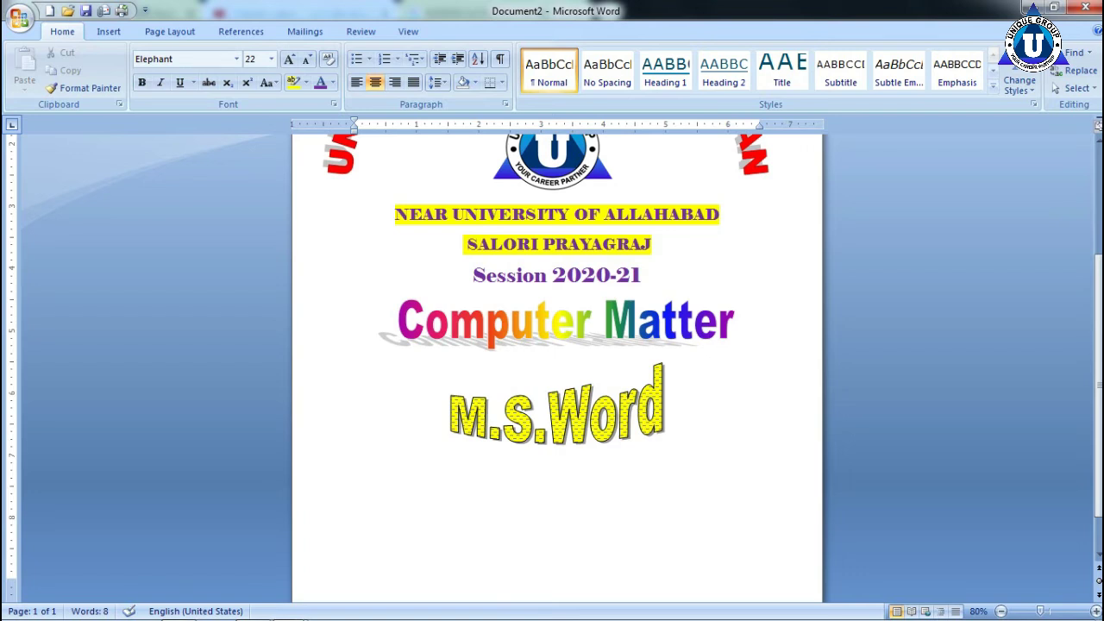
left_click(355, 82)
type("S")
type("bmi")
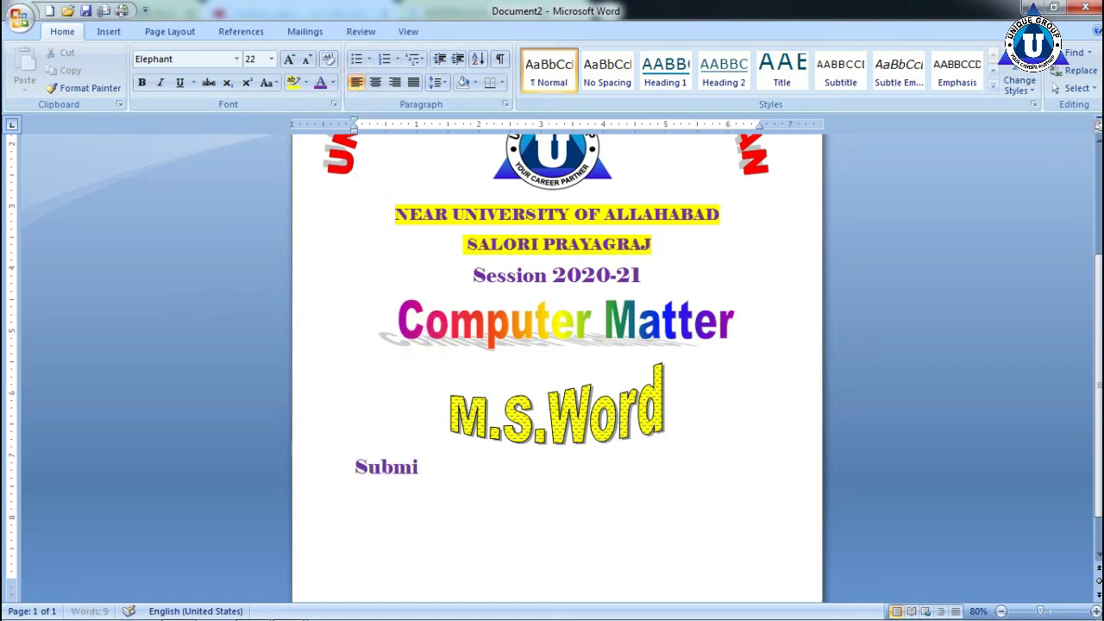
type("tted T")
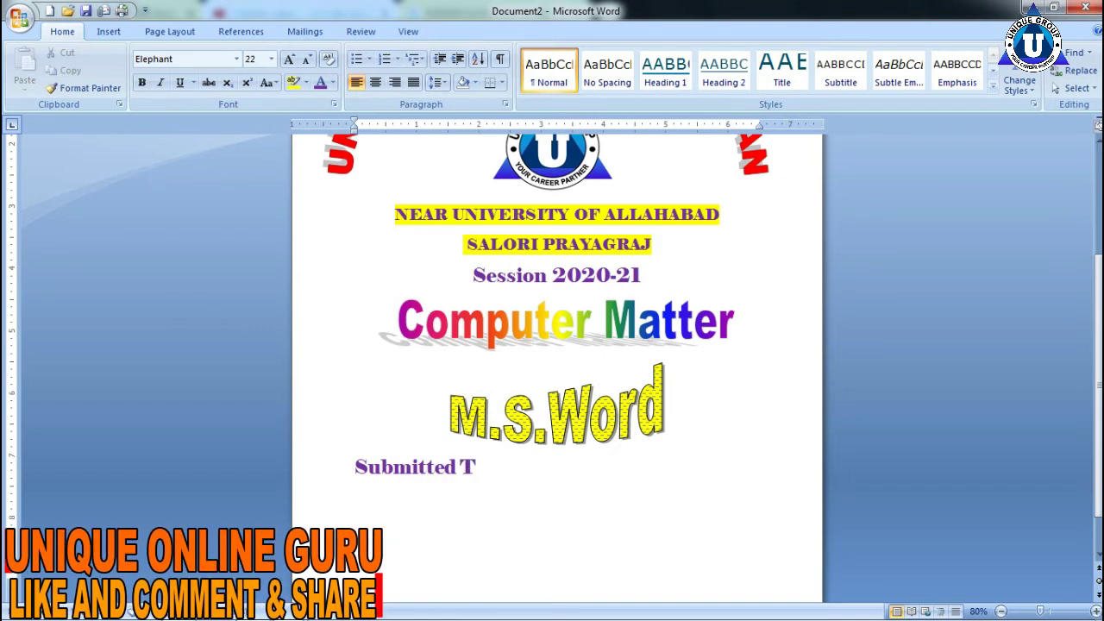
type("o")
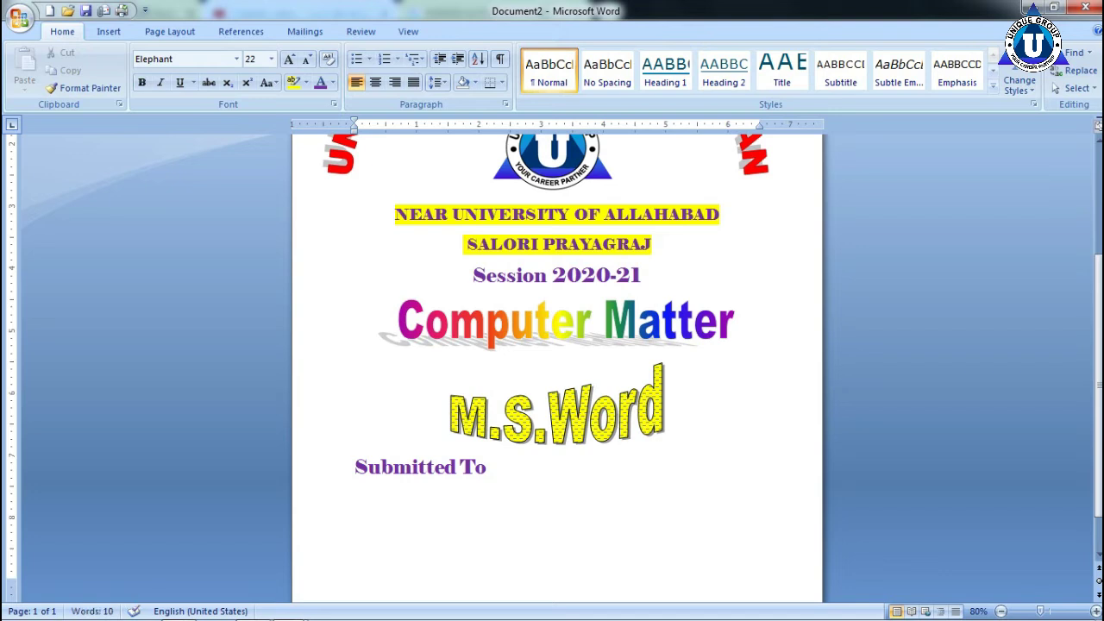
type("Sub")
type("mi")
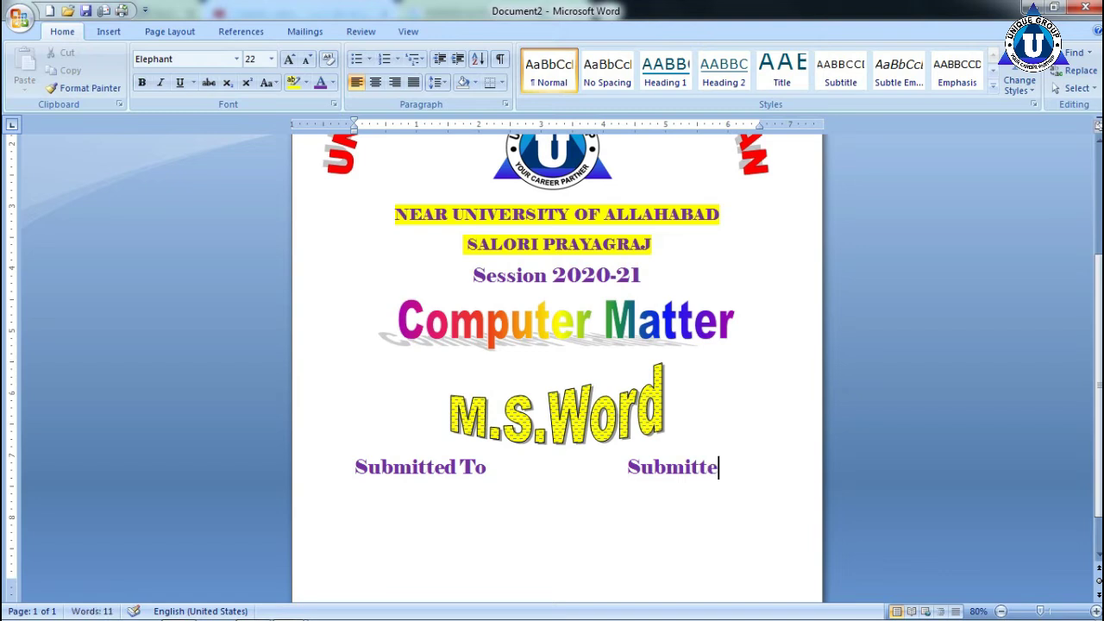
type("d ")
type("Byt")
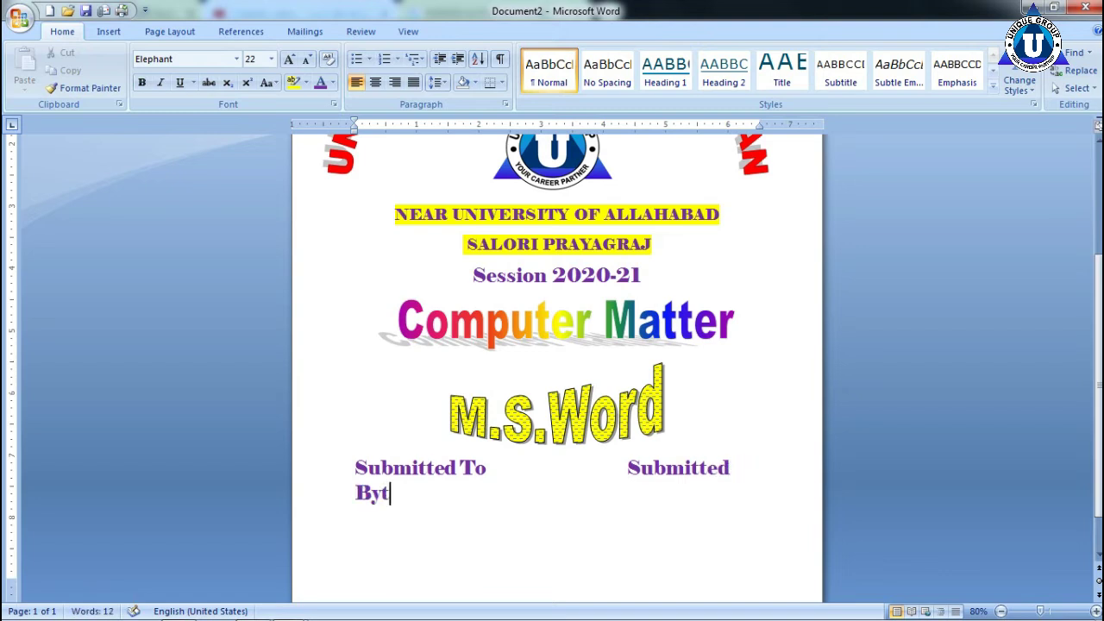
key("BackSpace")
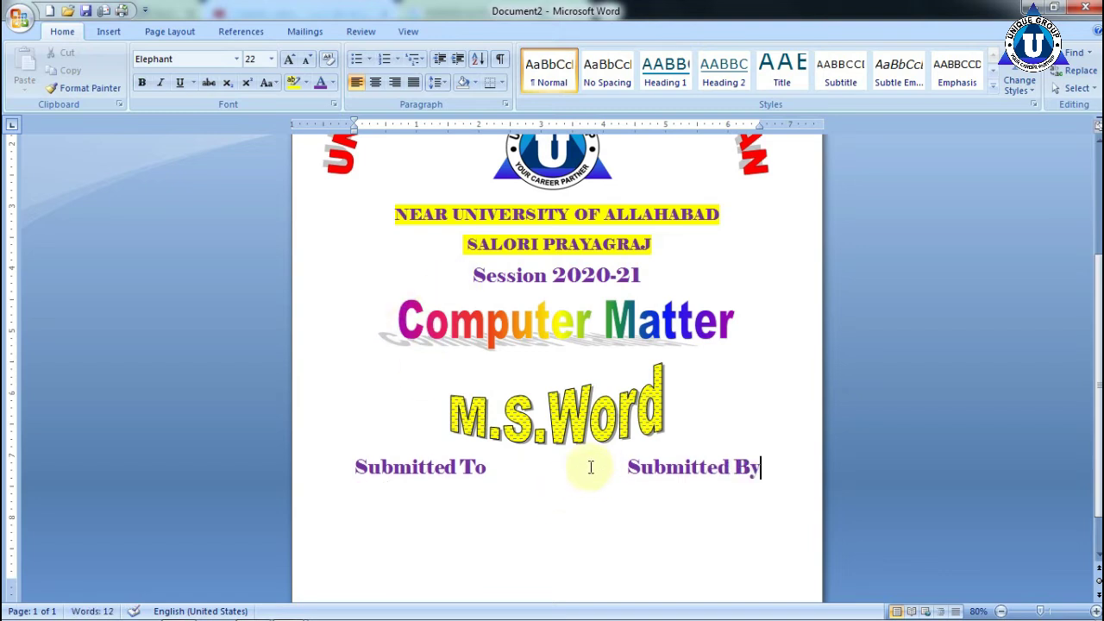
On the next line, enter the submitter's name and 'Unique online' beneath the headings.
key("Return")
type("Ratnaka")
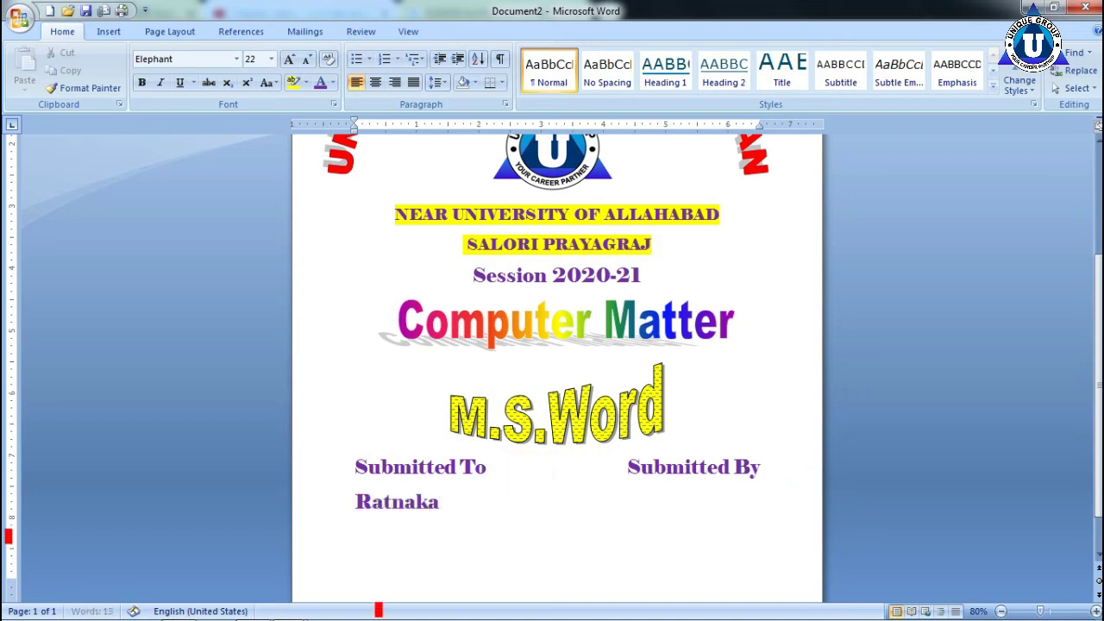
type("r Upad")
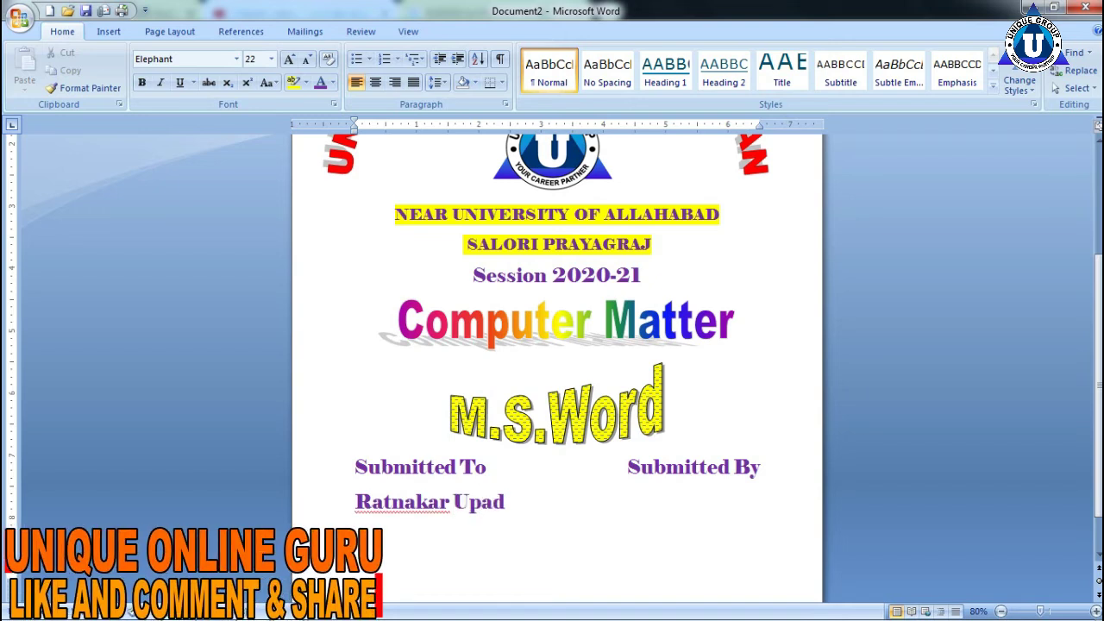
type(".")
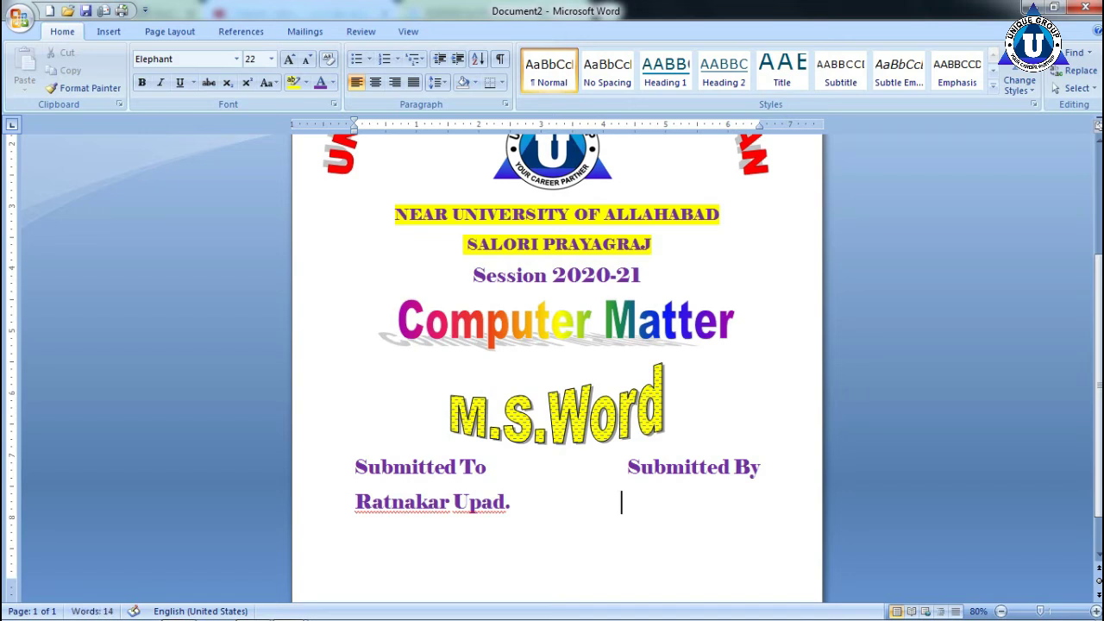
type("que online")
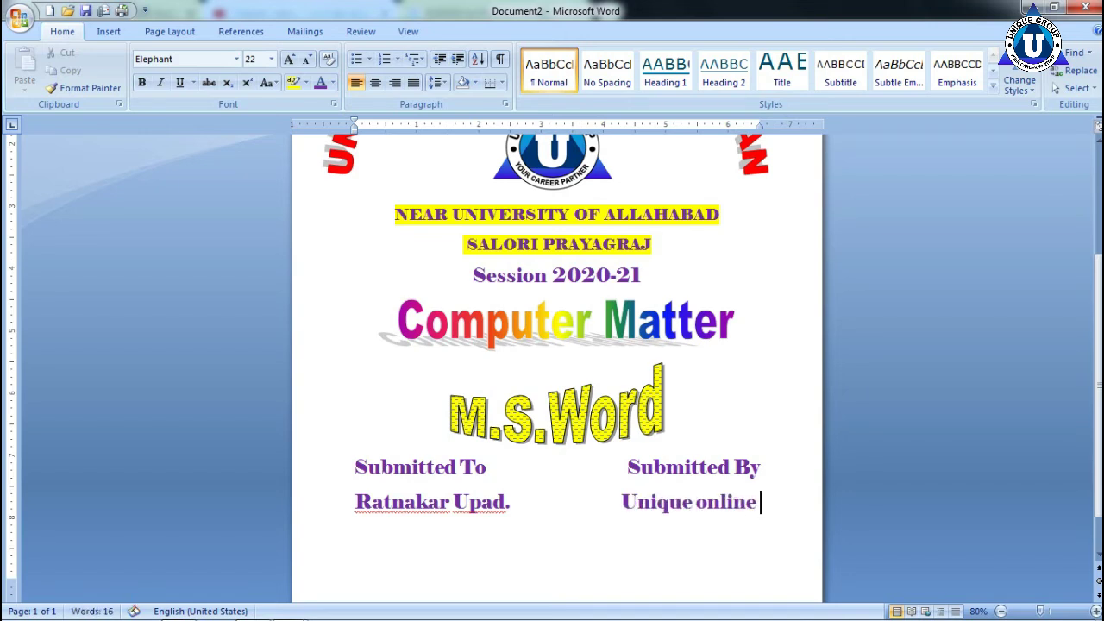
scroll(629, 492, "up", 3)
scroll(628, 492, "up", 1)
scroll(630, 494, "down", 4)
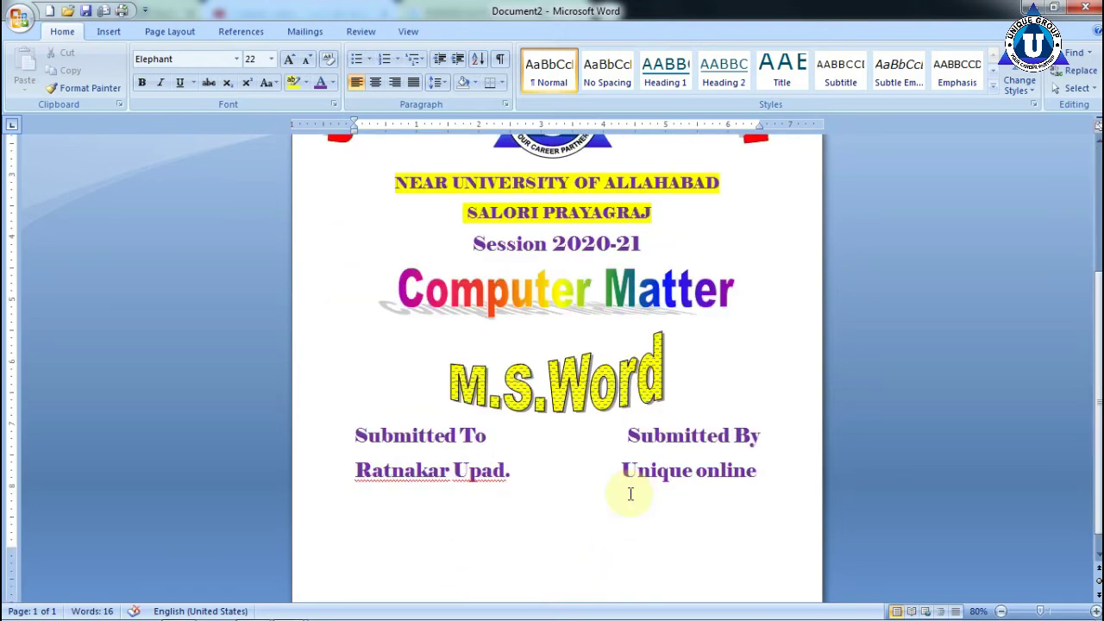
scroll(631, 494, "up", 3)
scroll(630, 494, "up", 1)
scroll(631, 494, "down", 4)
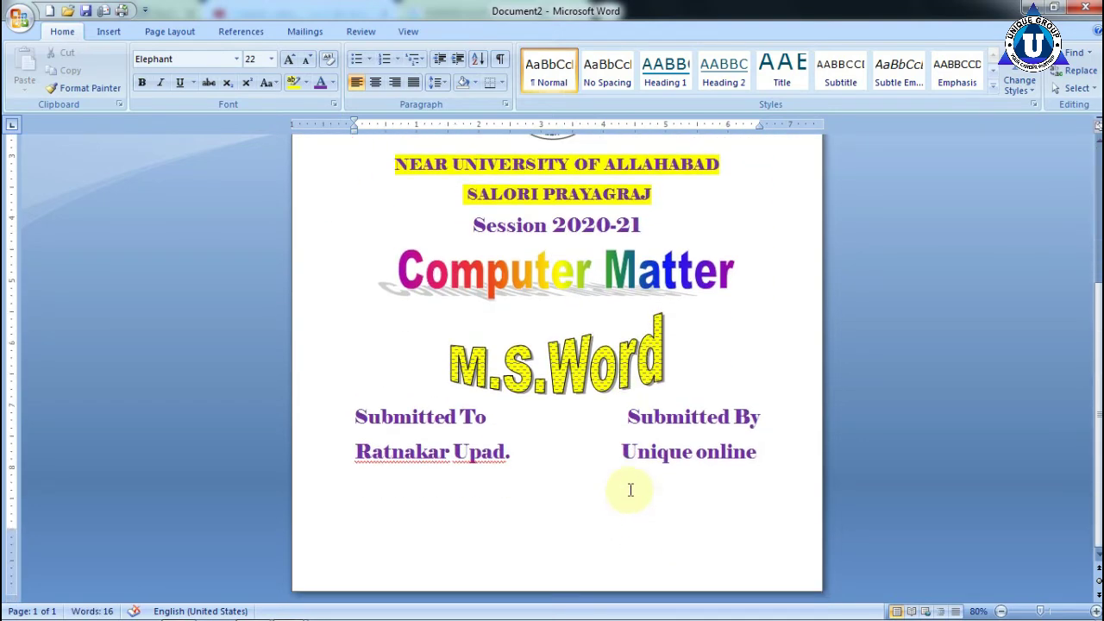
scroll(632, 488, "up", 3)
scroll(630, 488, "down", 3)
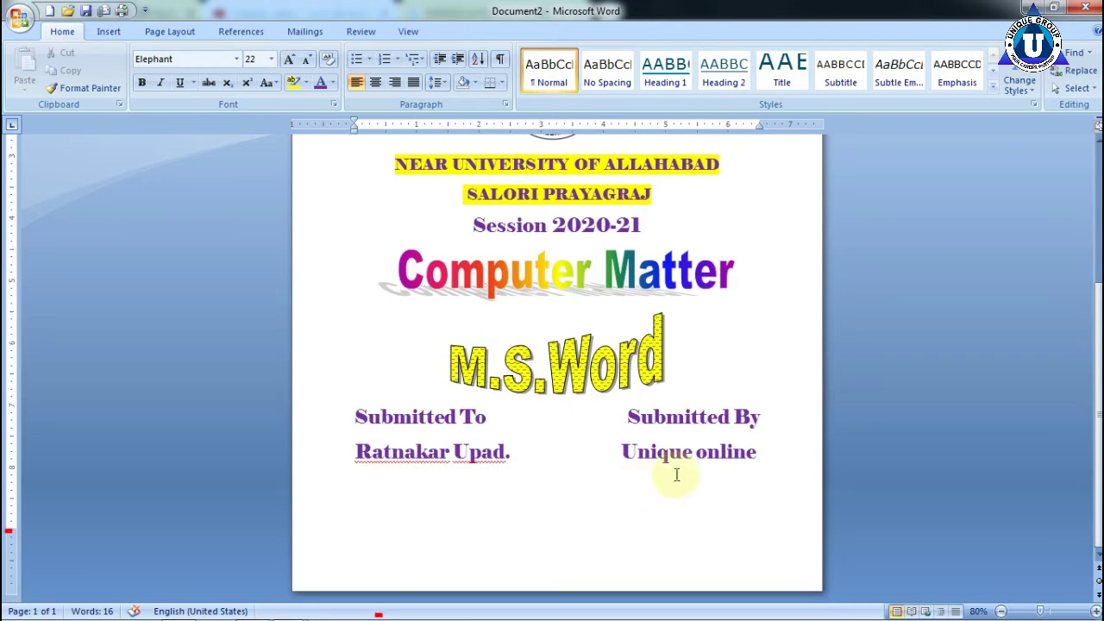
Apply All Borders to the Submitted To/By headings and their names.
mouse_move(763, 452)
left_mouse_down()
mouse_move(443, 460)
mouse_move(391, 417)
left_mouse_up()
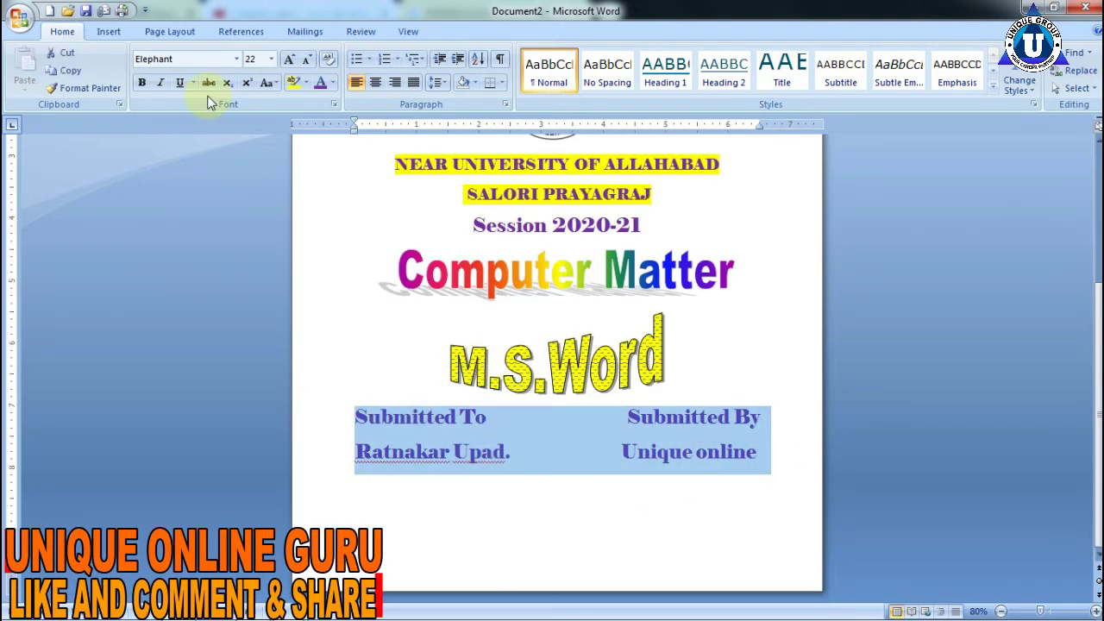
left_click(501, 83)
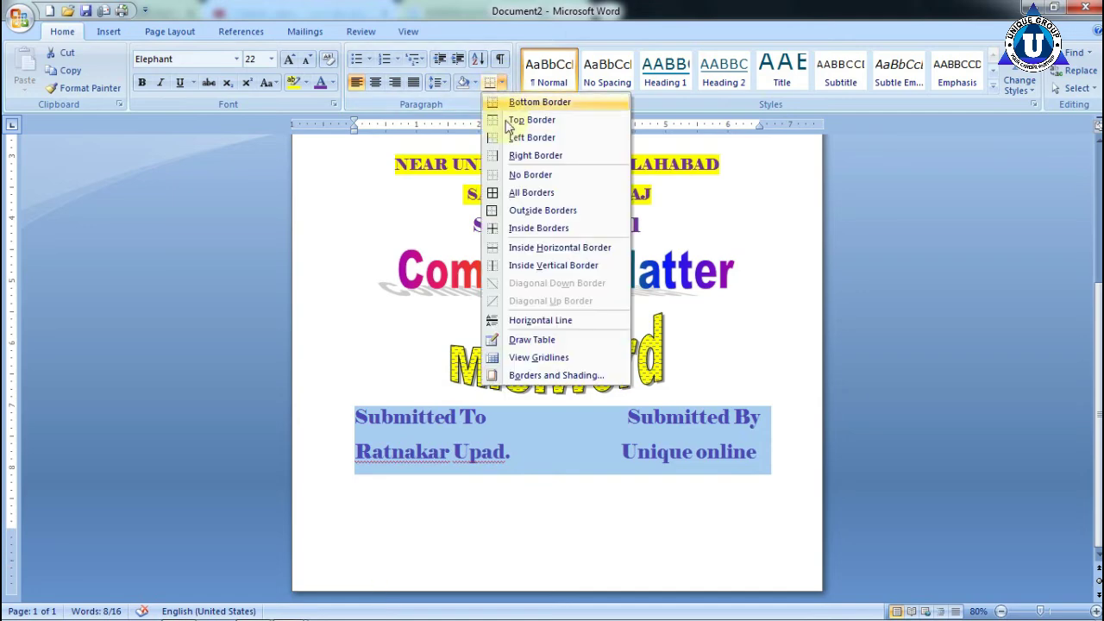
left_click(515, 193)
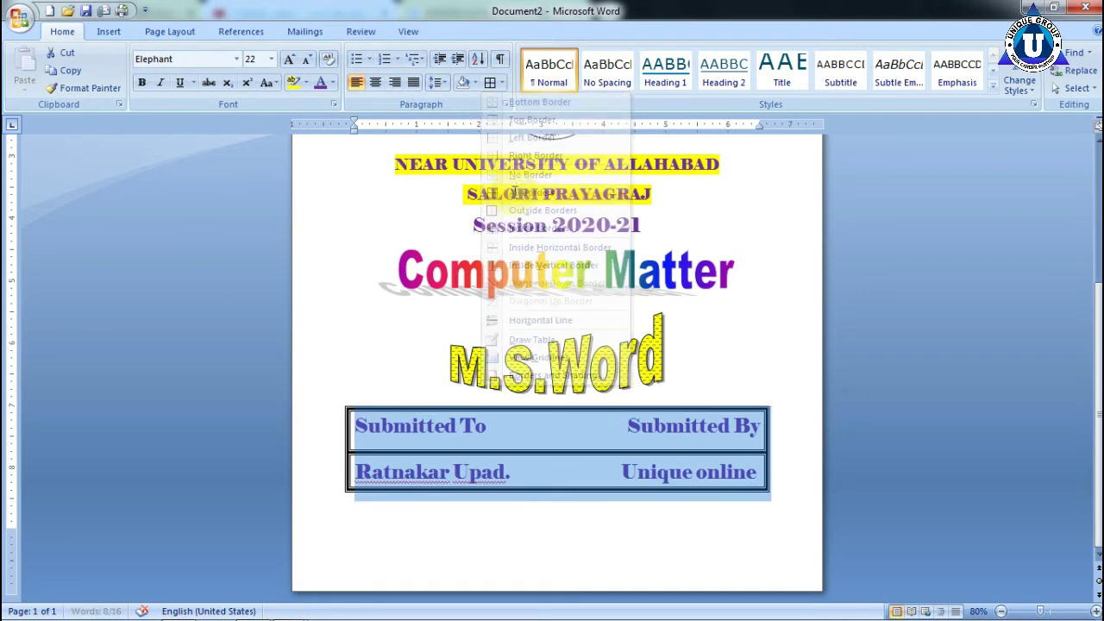
left_click(694, 451)
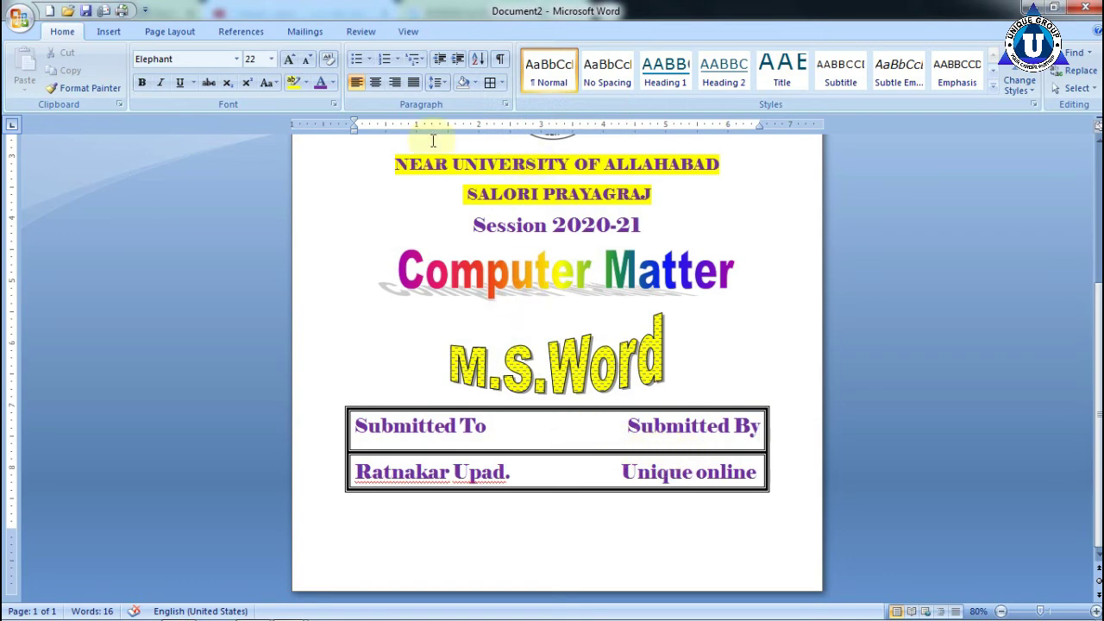
left_click(503, 84)
left_click(891, 299)
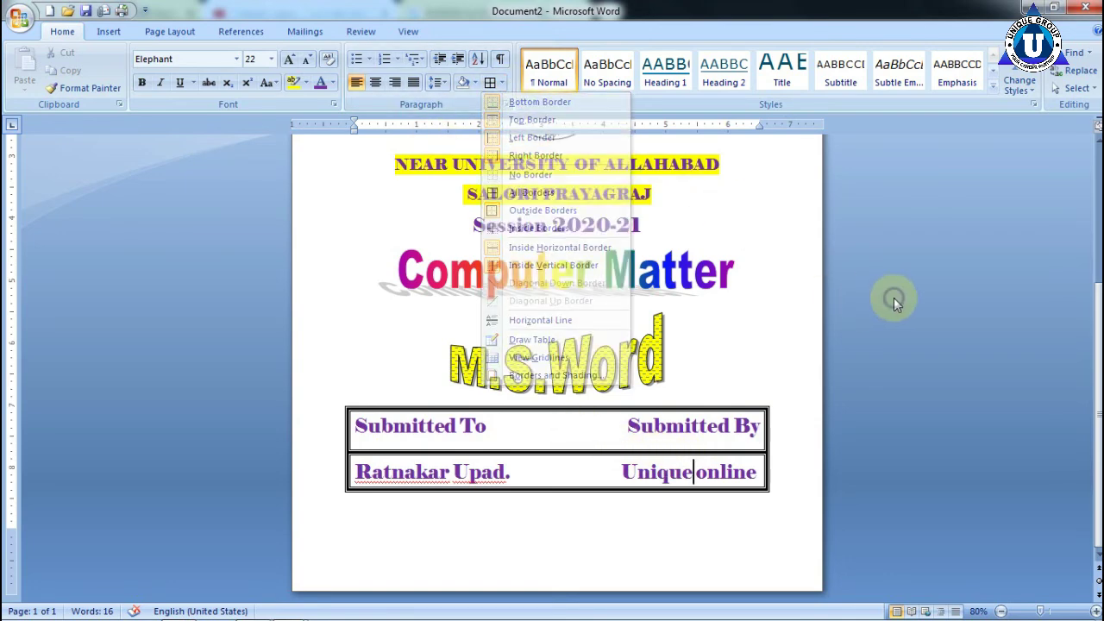
scroll(690, 430, "up", 5)
scroll(690, 430, "down", 5)
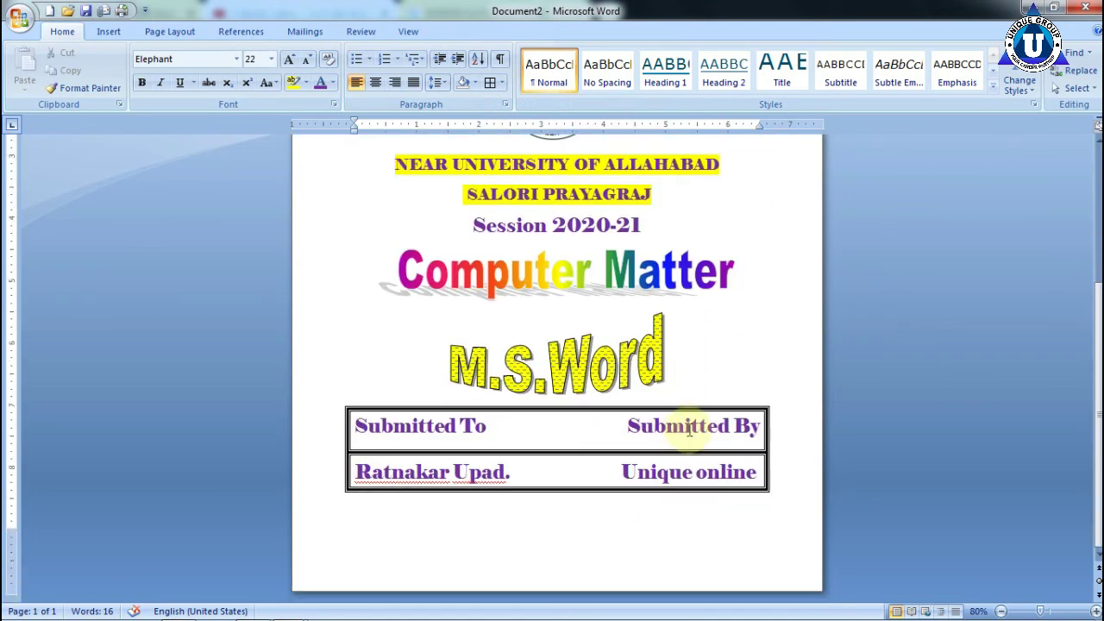
scroll(677, 417, "up", 4)
left_click(739, 389)
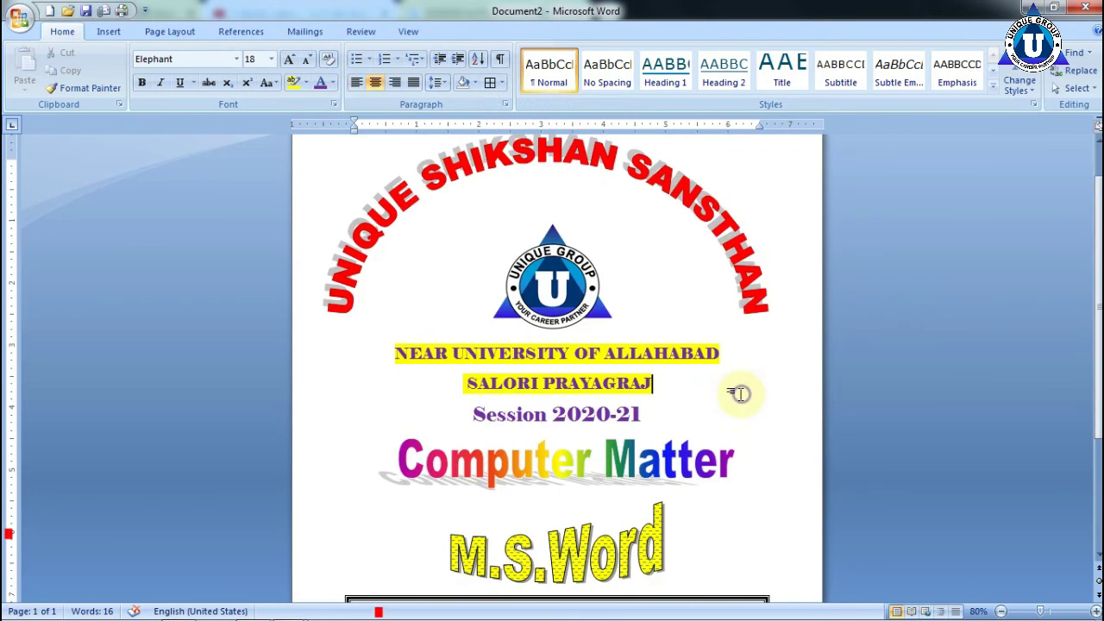
Frame the page with a 3 pt thick multi-line Box page border.
left_click(177, 31)
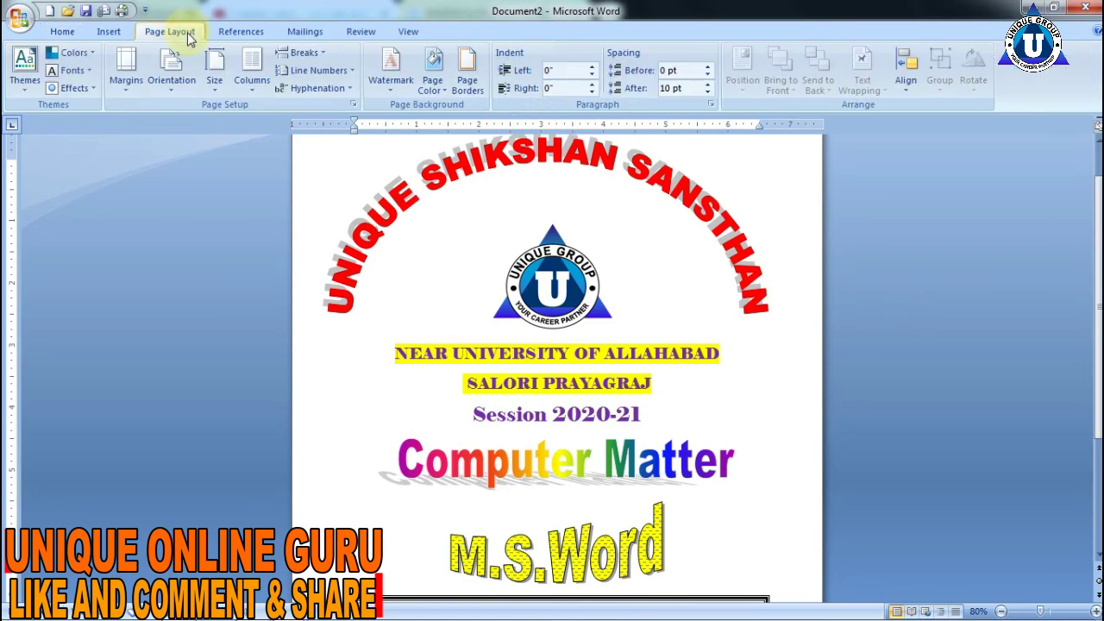
left_click(468, 86)
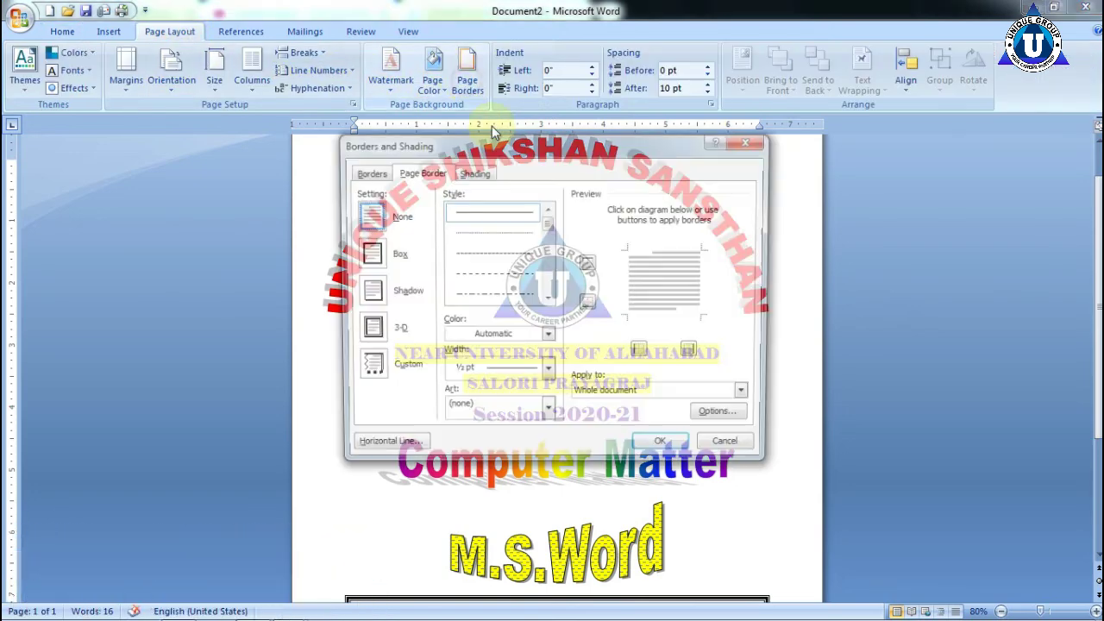
left_click(374, 252)
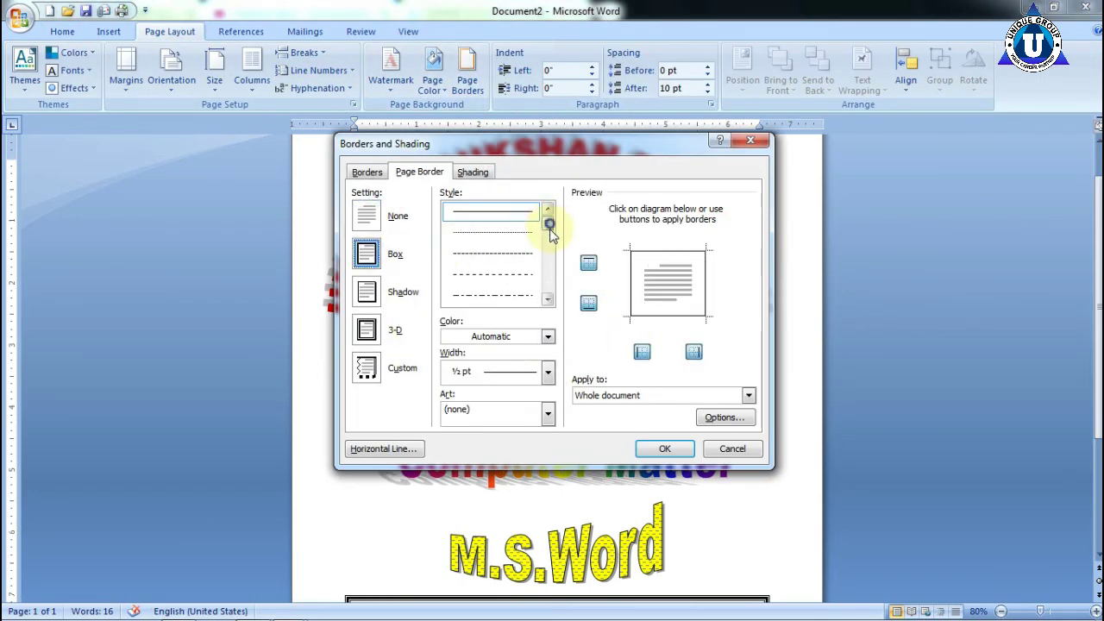
left_click_drag(549, 224, 547, 255)
left_click(492, 295)
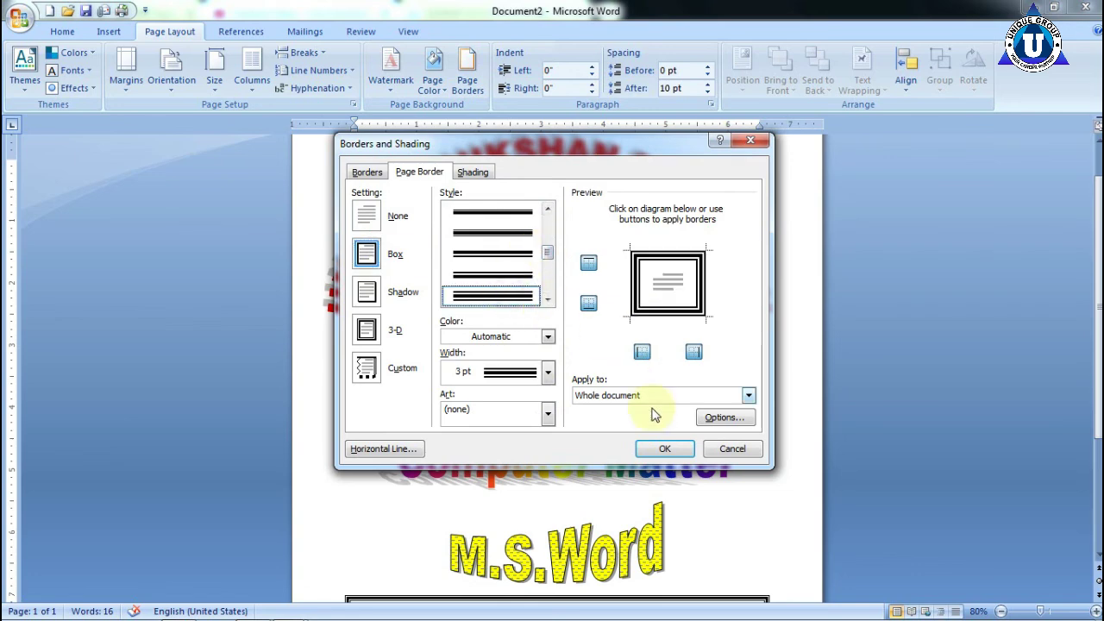
left_click(662, 448)
scroll(655, 434, "down", 4)
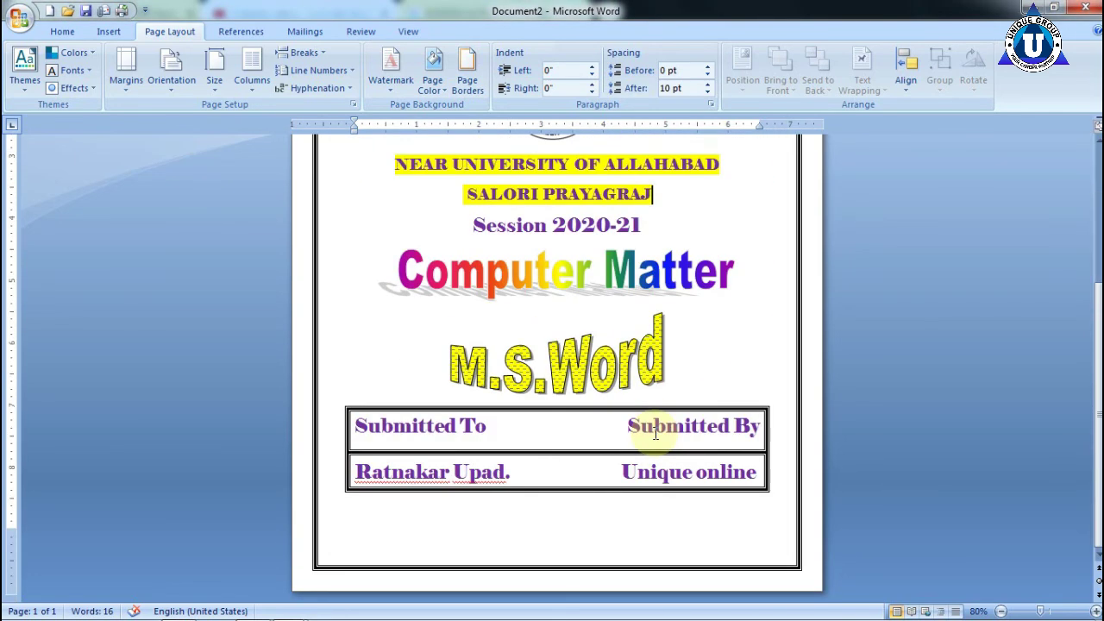
scroll(657, 433, "up", 5)
scroll(673, 431, "down", 5)
scroll(673, 431, "up", 3)
scroll(675, 431, "up", 2)
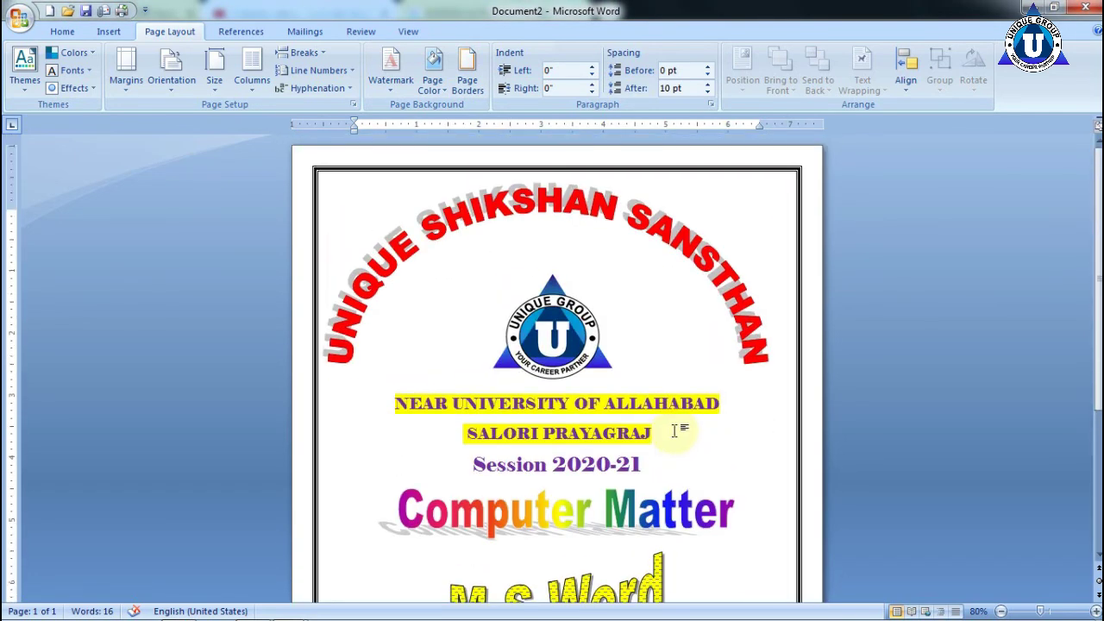
scroll(675, 430, "down", 3)
scroll(662, 433, "up", 3)
scroll(660, 433, "down", 3)
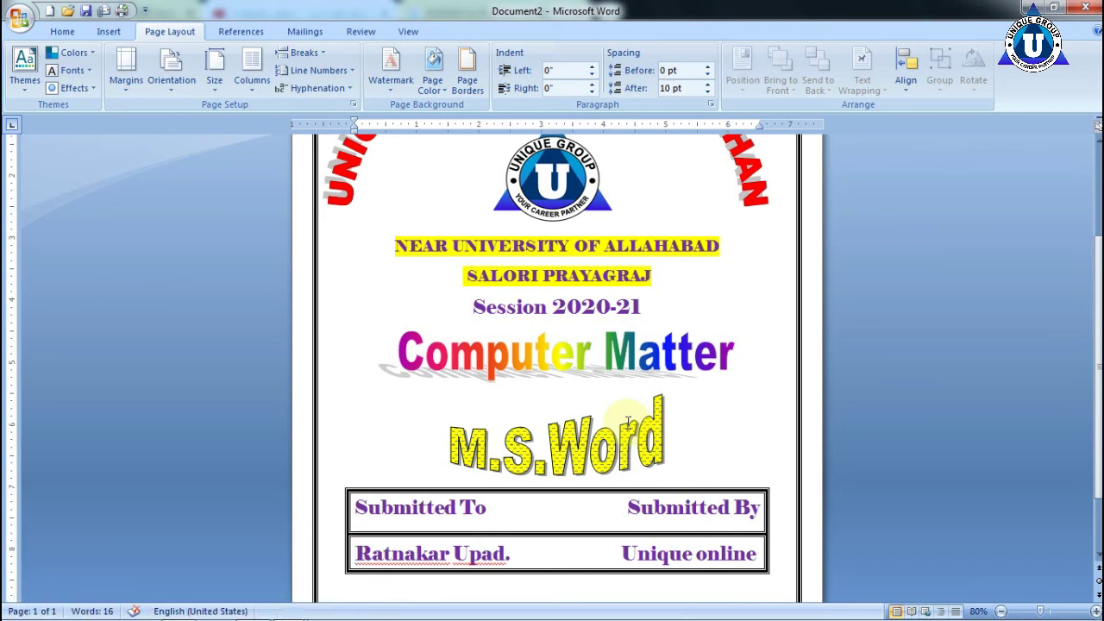
Browse the decorative Art page borders, then close Page Borders without changes.
left_click(481, 86)
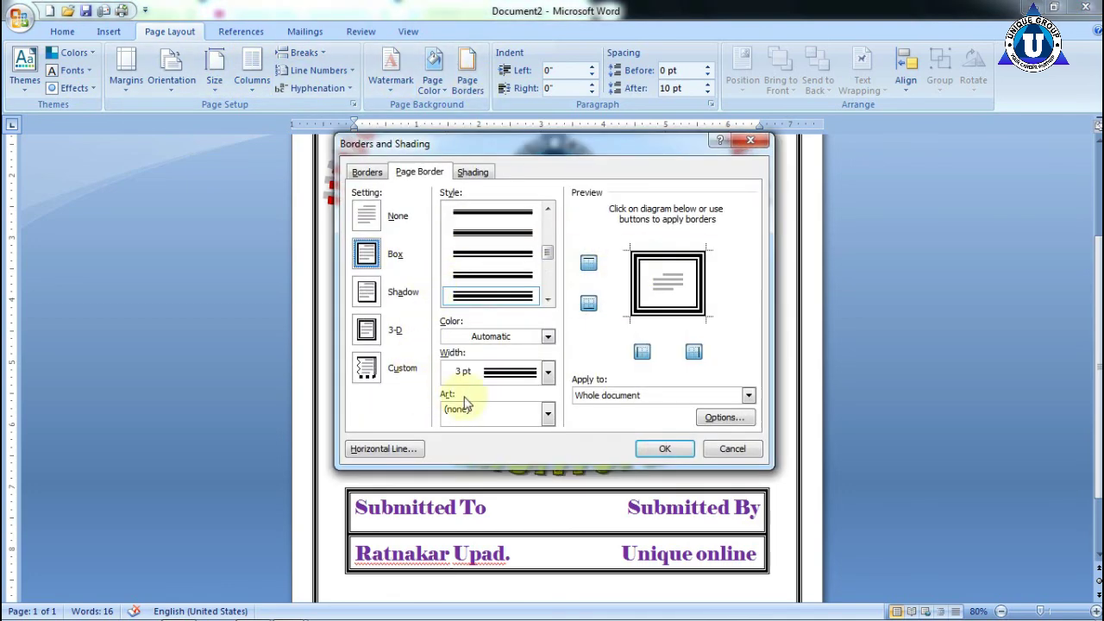
left_click(466, 411)
scroll(509, 479, "down", 5)
scroll(508, 478, "down", 5)
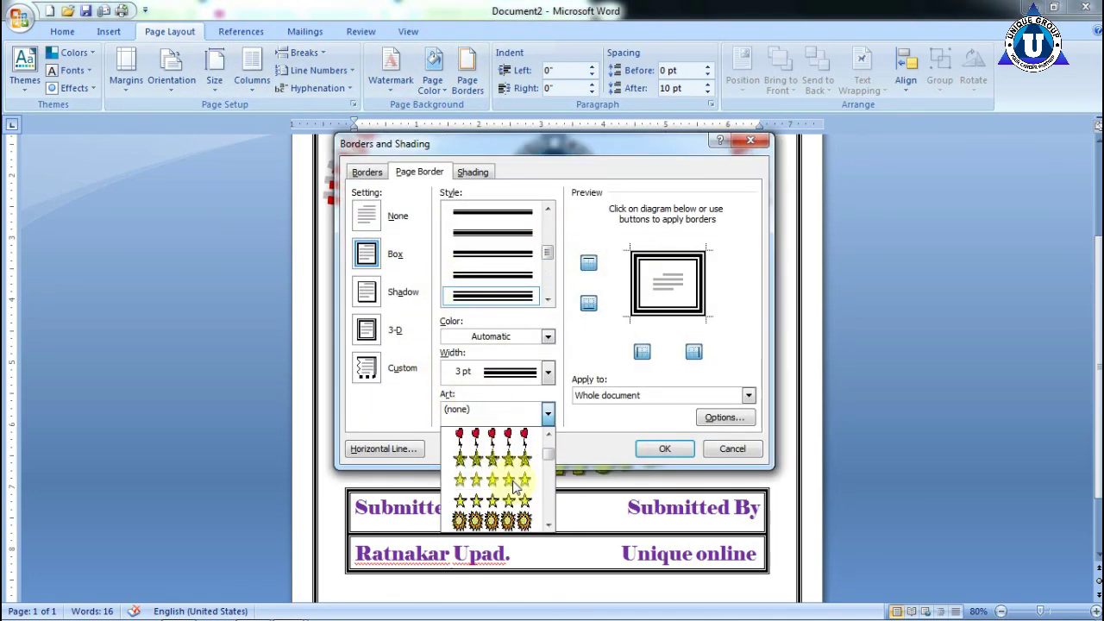
scroll(515, 487, "down", 5)
scroll(515, 487, "down", 5)
scroll(515, 487, "down", 5)
scroll(515, 487, "down", 5)
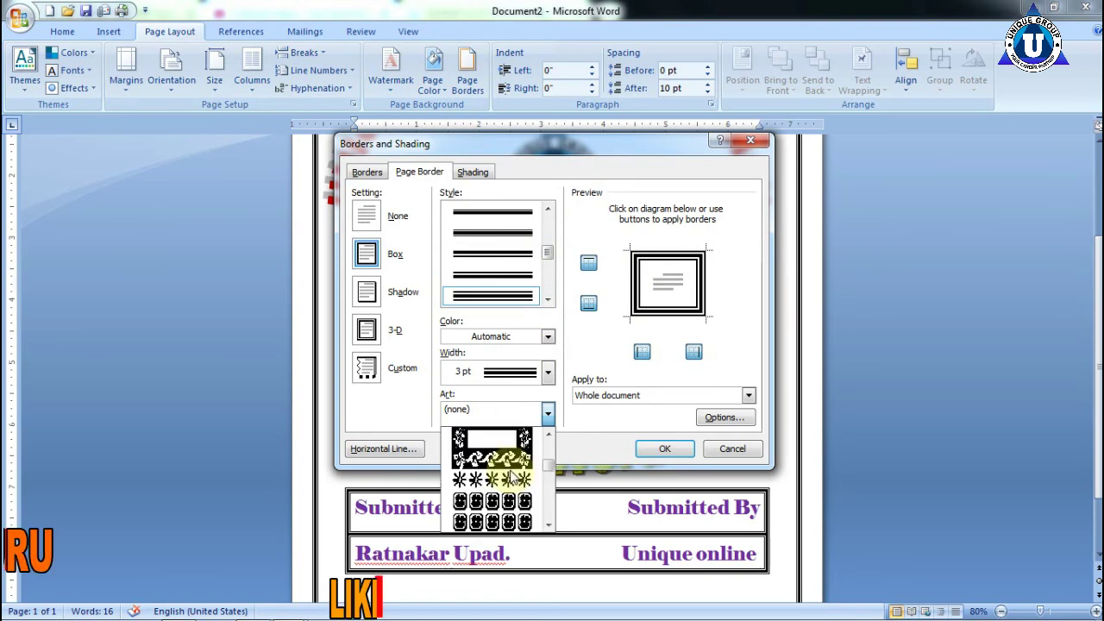
scroll(515, 487, "down", 5)
left_click(737, 449)
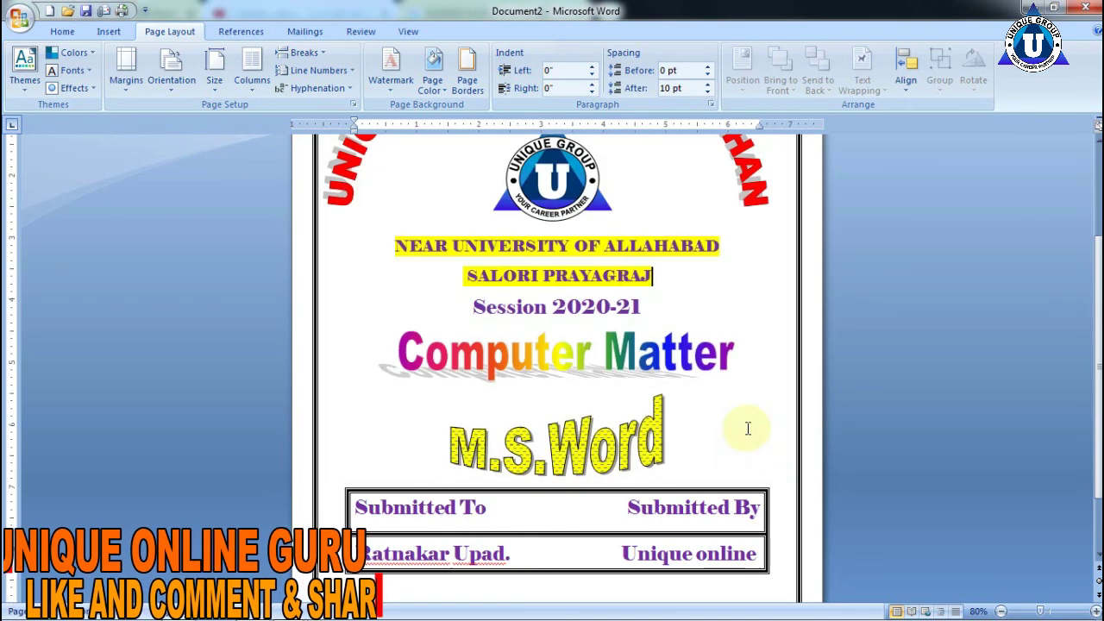
scroll(739, 451, "down", 5)
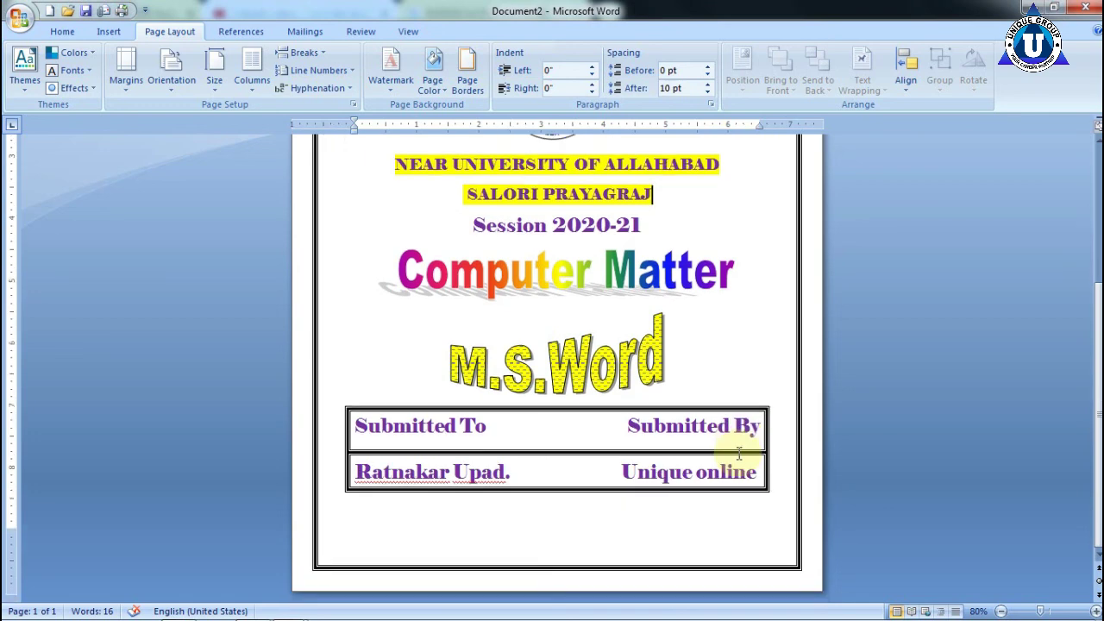
scroll(739, 452, "up", 3)
scroll(739, 452, "up", 2)
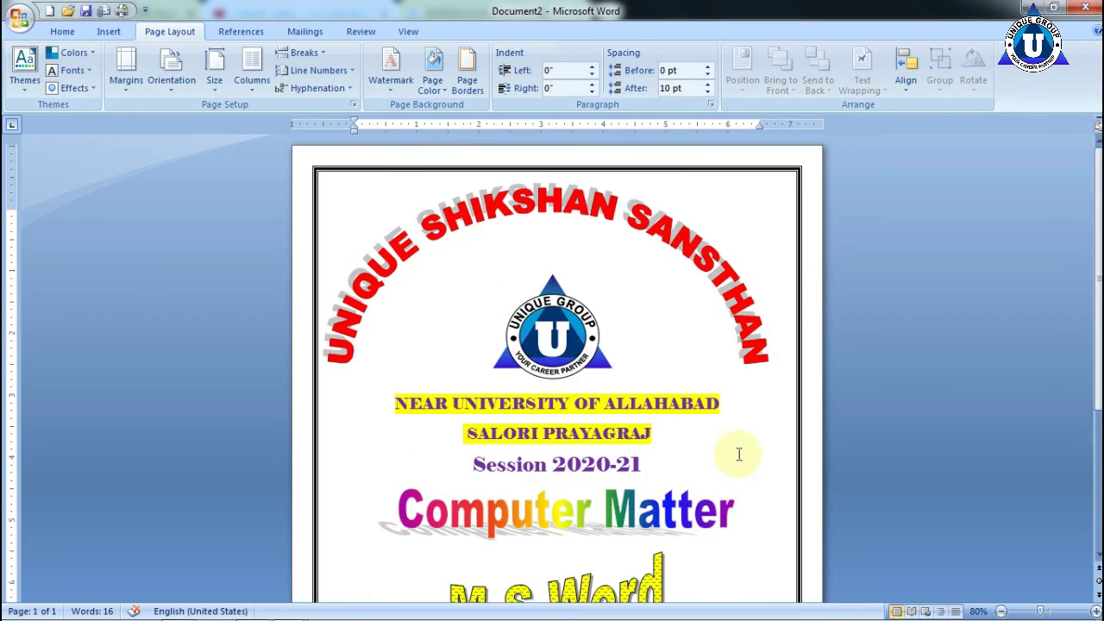